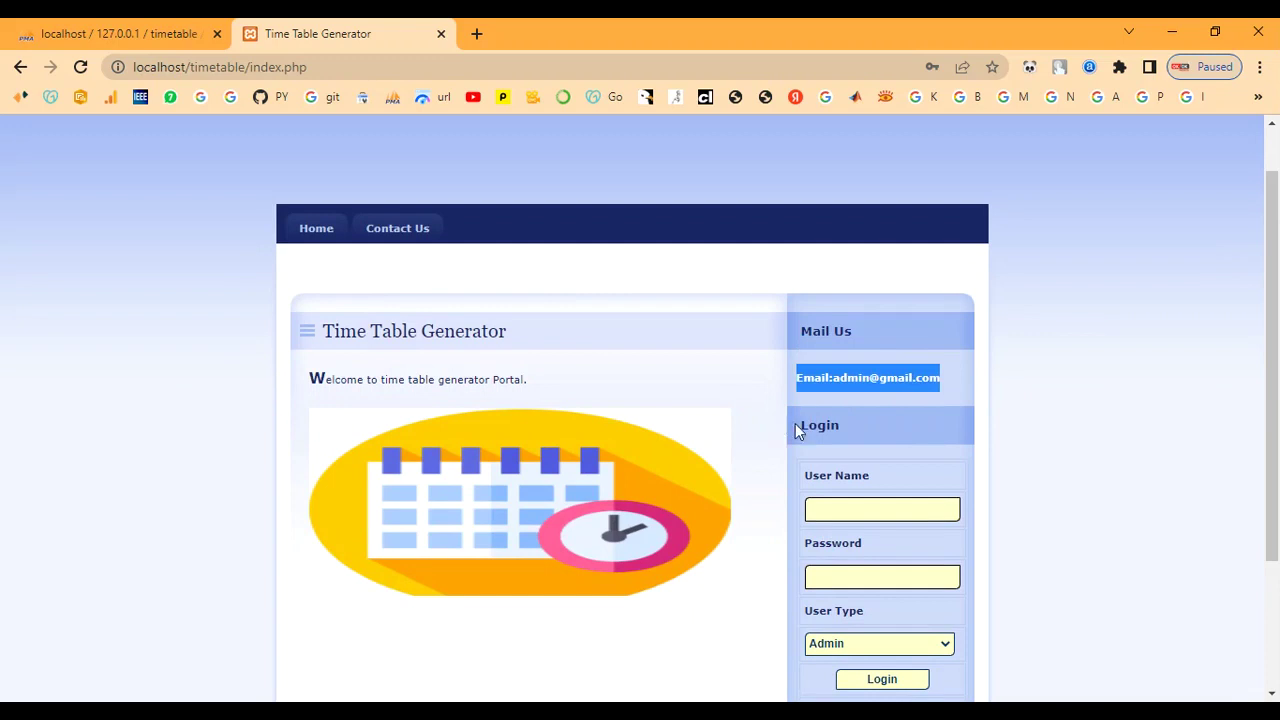
# Enter admin as the login user name and fill in the account password.
pyautogui.moveTo(804, 430); pyautogui.dragTo(882, 510)
pyautogui.click(807, 473)
pyautogui.click(882, 504)
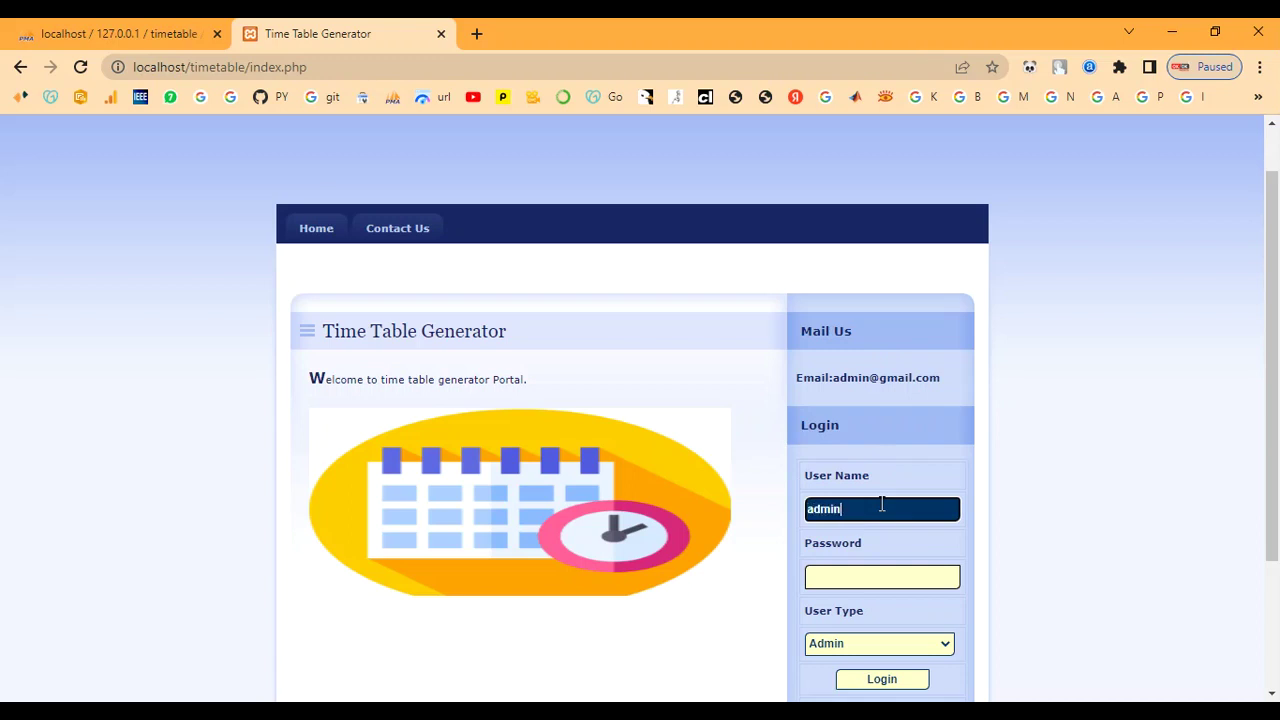
pyautogui.press('Tab')
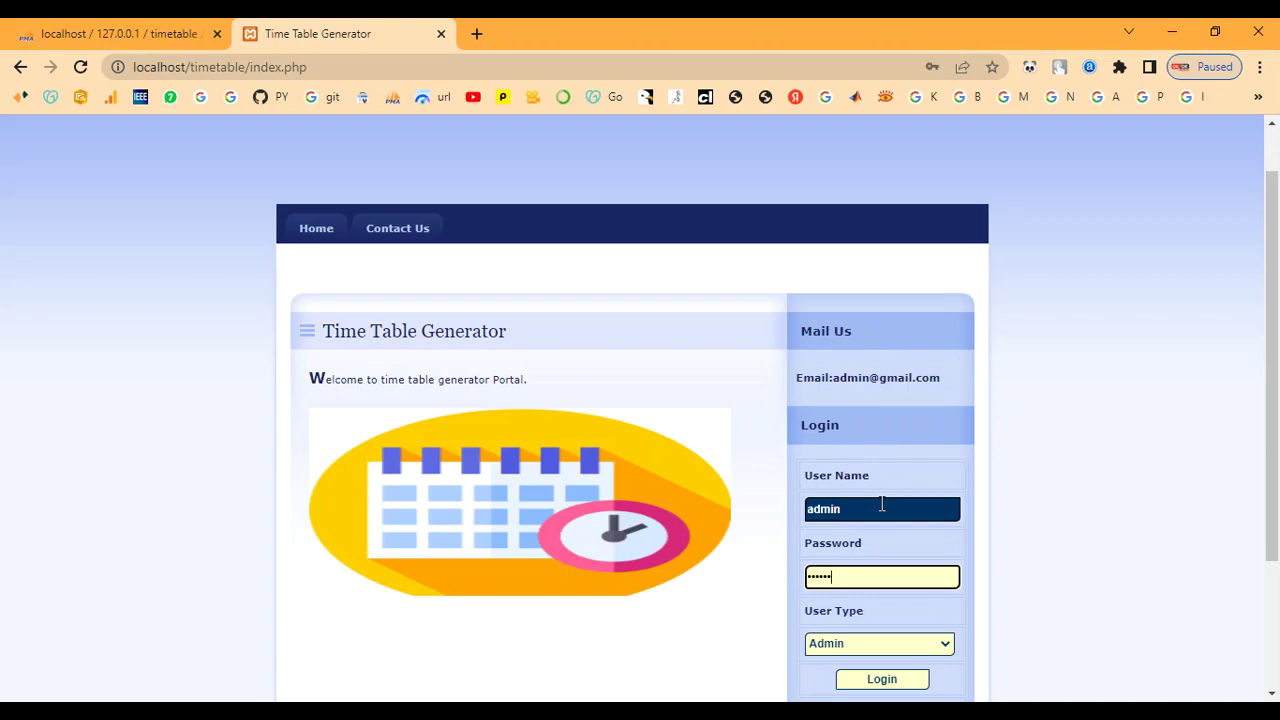
pyautogui.press('BackSpace')
pyautogui.press('BackSpace')
pyautogui.press('BackSpace')
pyautogui.press('BackSpace')
pyautogui.press('BackSpace')
# Log in with the Admin user type and decline saving the password in the browser.
pyautogui.click(872, 645)
pyautogui.click(873, 663)
pyautogui.scroll(-1, 860, 628)
pyautogui.click(866, 588)
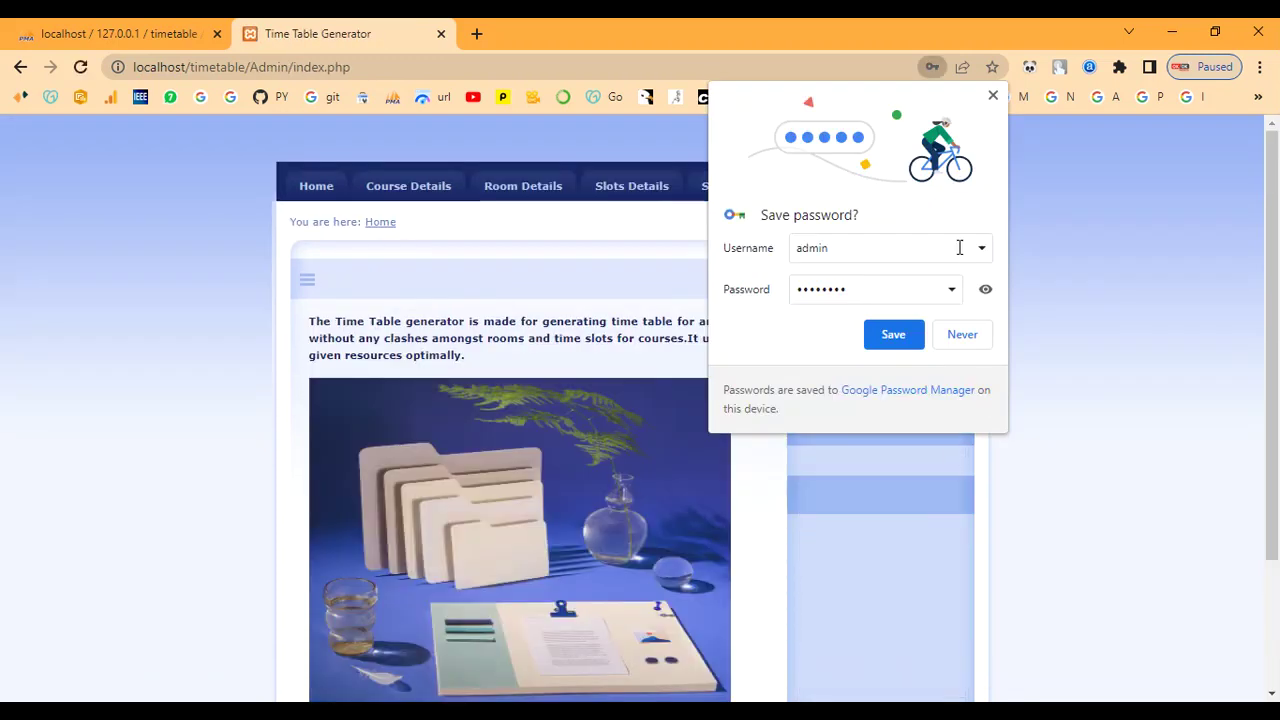
pyautogui.click(947, 335)
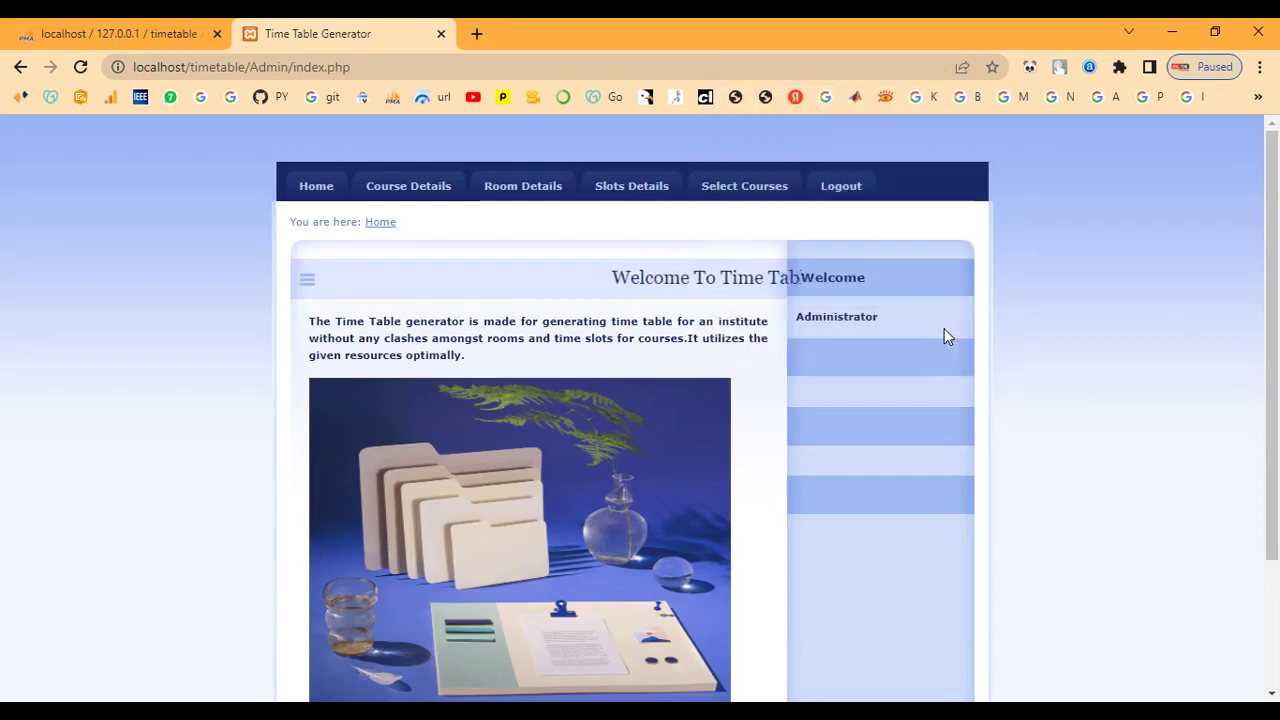
pyautogui.moveTo(517, 277); pyautogui.dragTo(668, 361)
pyautogui.click(668, 361)
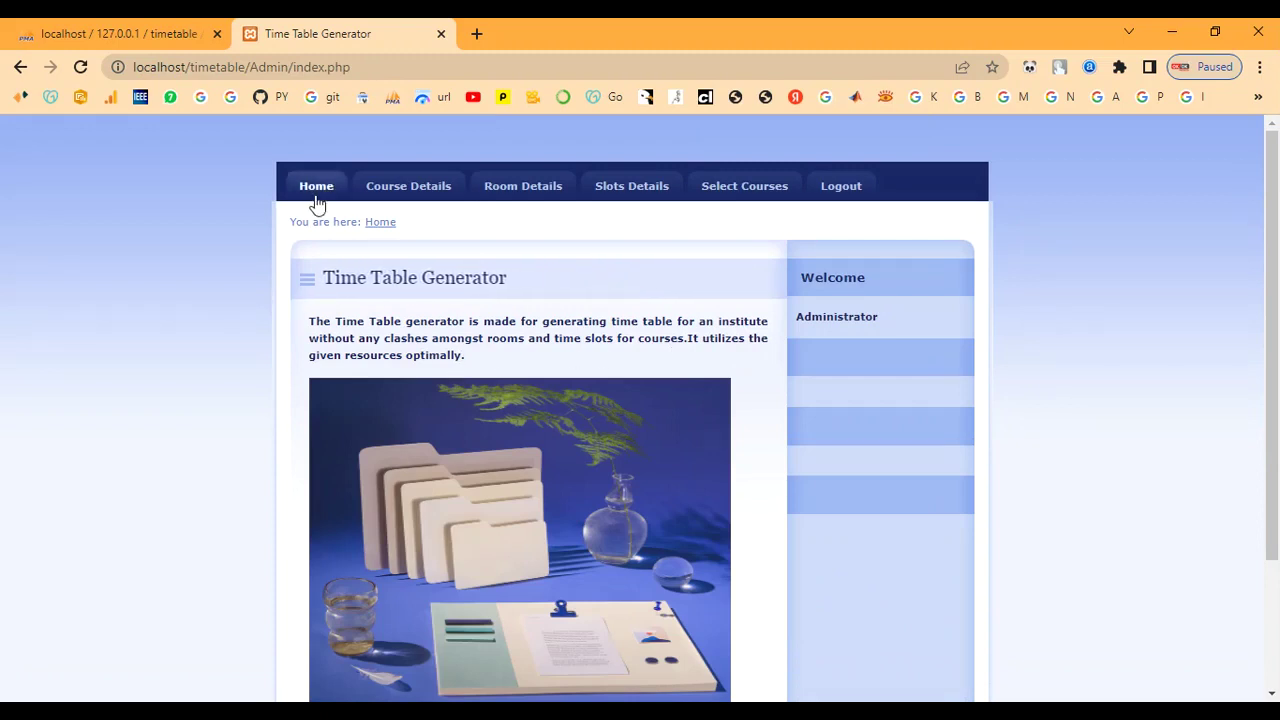
pyautogui.scroll(-1, 803, 404)
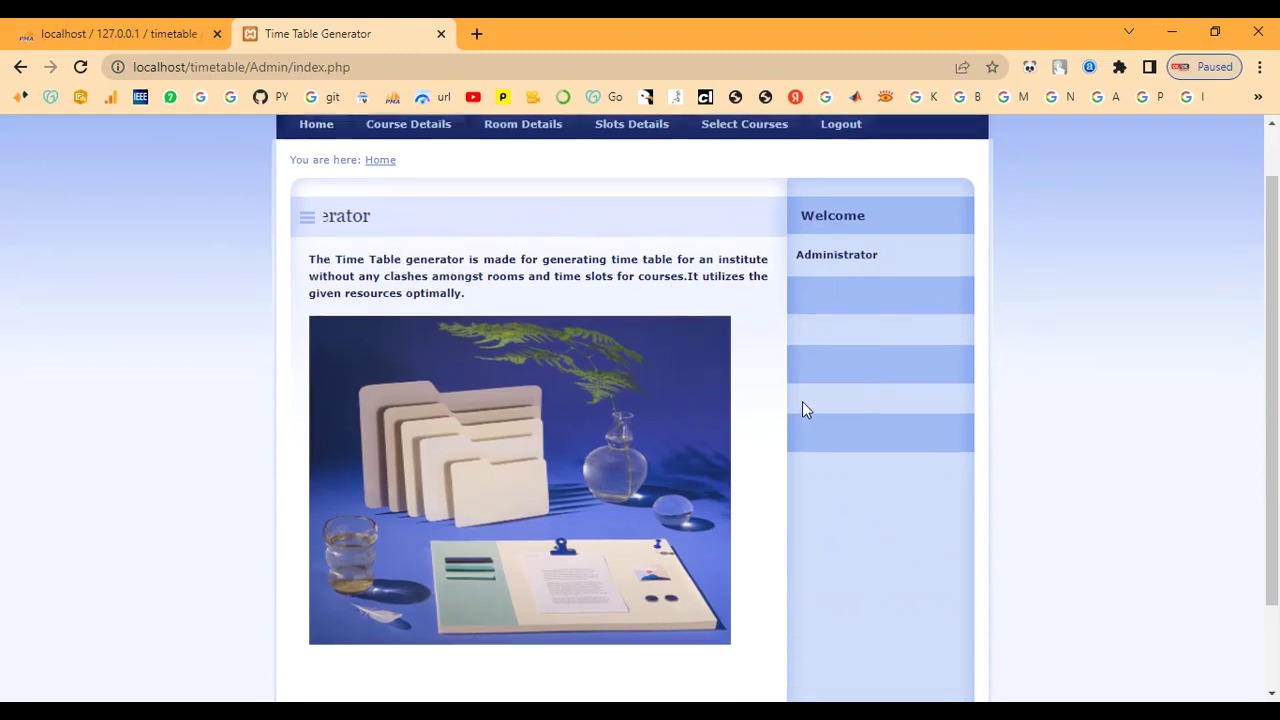
pyautogui.scroll(-1, 806, 410)
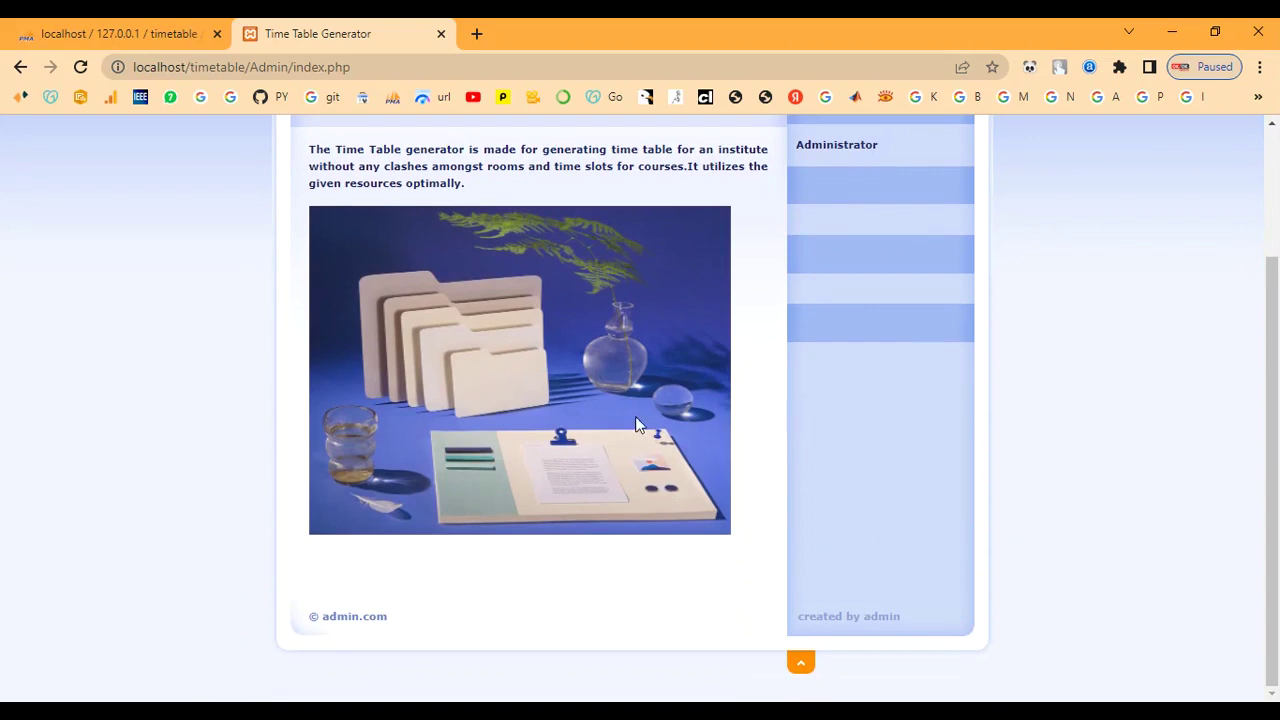
pyautogui.scroll(1, 514, 408)
pyautogui.scroll(1, 515, 410)
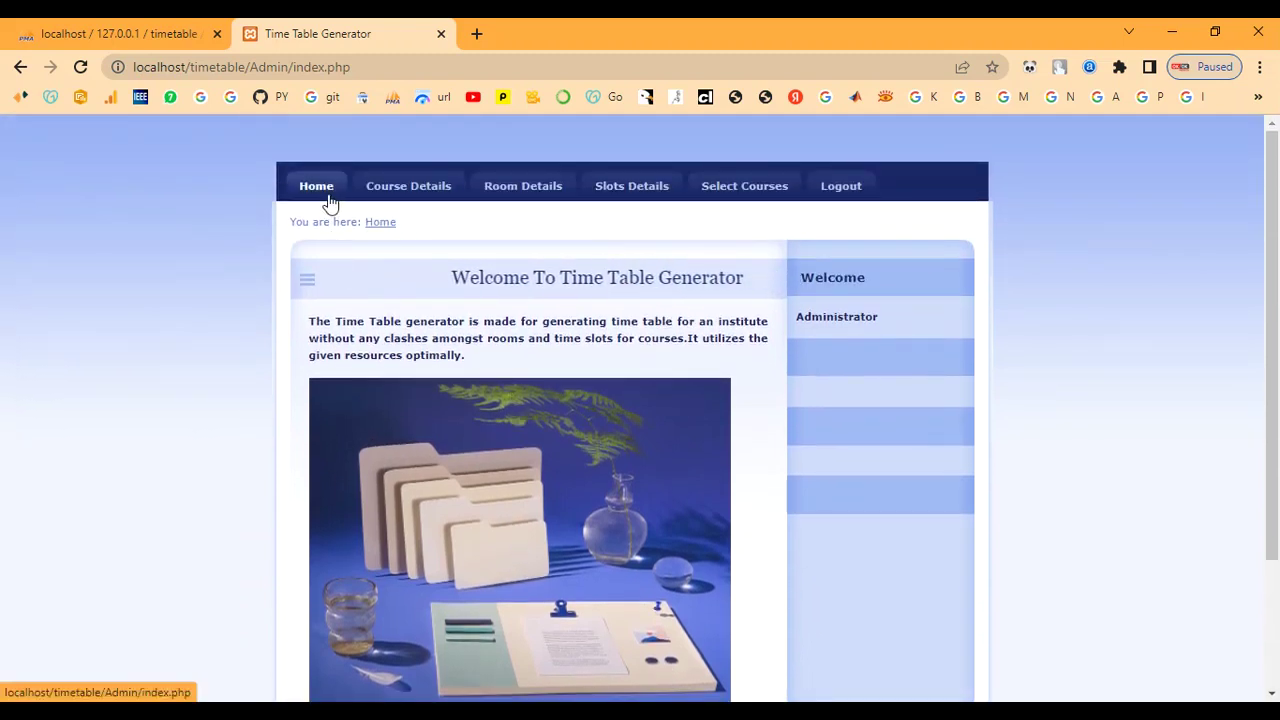
# Start adding a course in the course details, named Information Technology with 50 students.
pyautogui.click(410, 190)
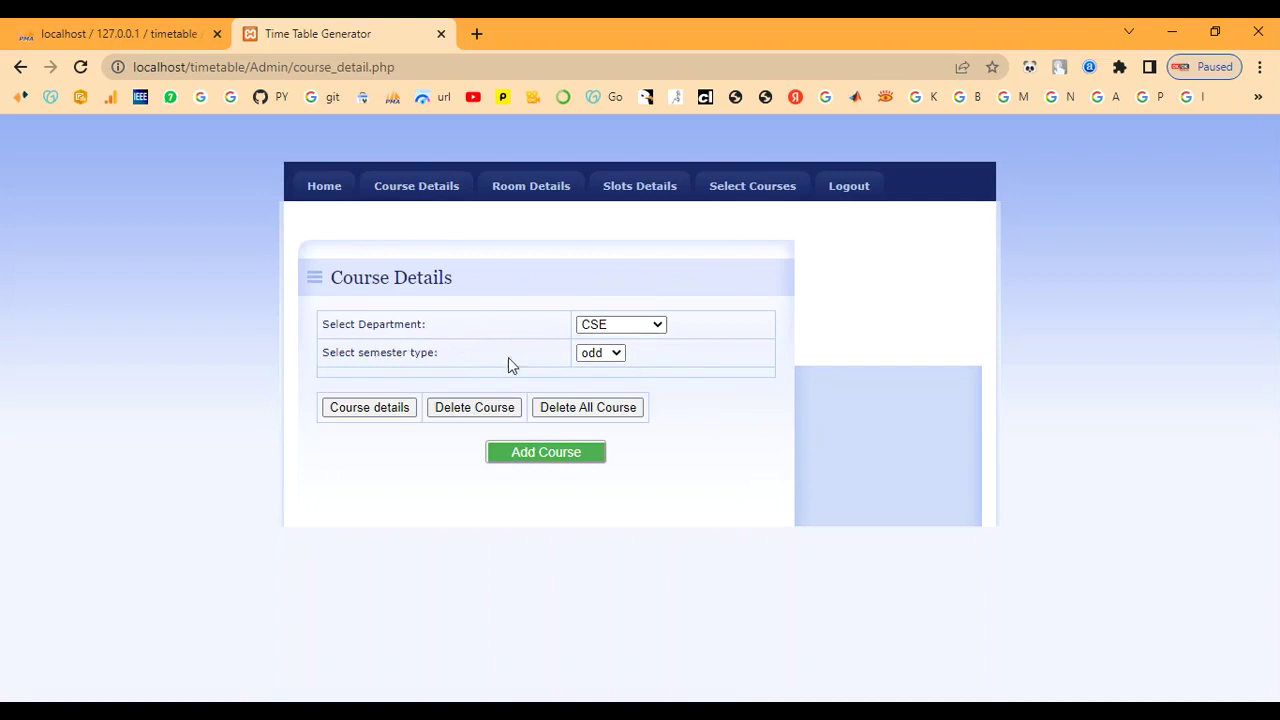
pyautogui.click(526, 456)
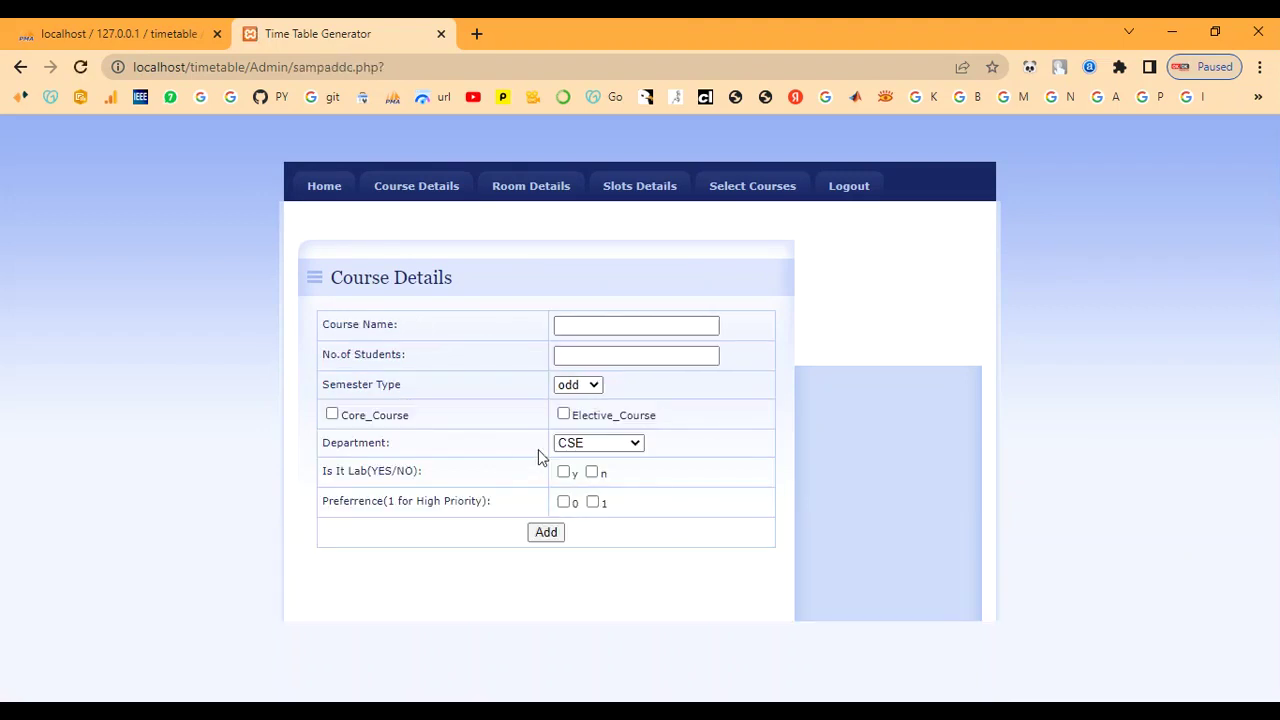
pyautogui.click(573, 325)
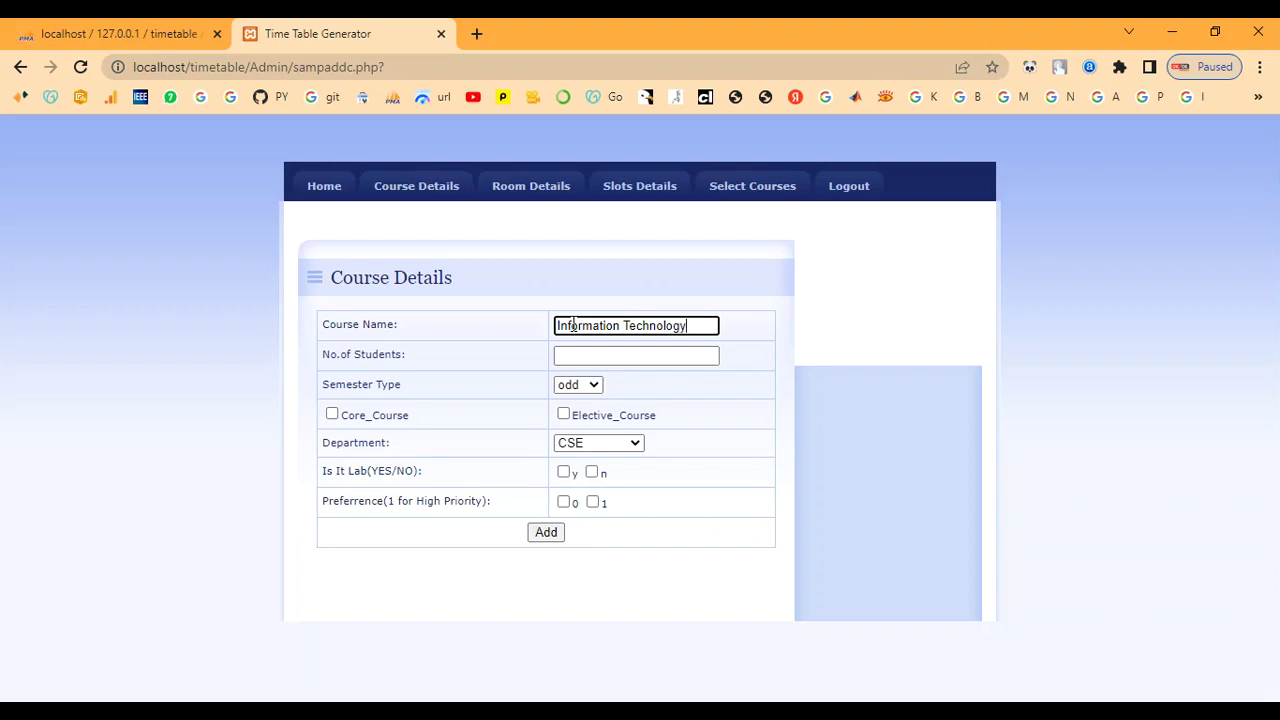
pyautogui.press('Tab')
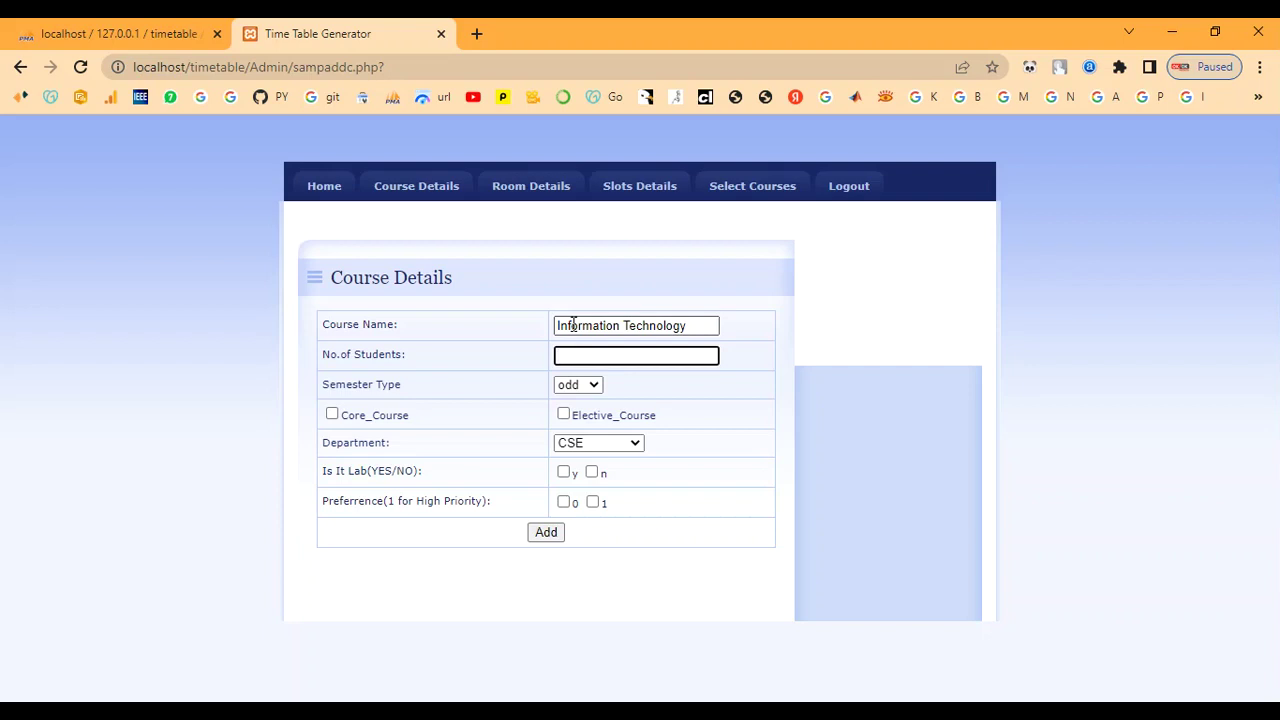
pyautogui.press('Tab')
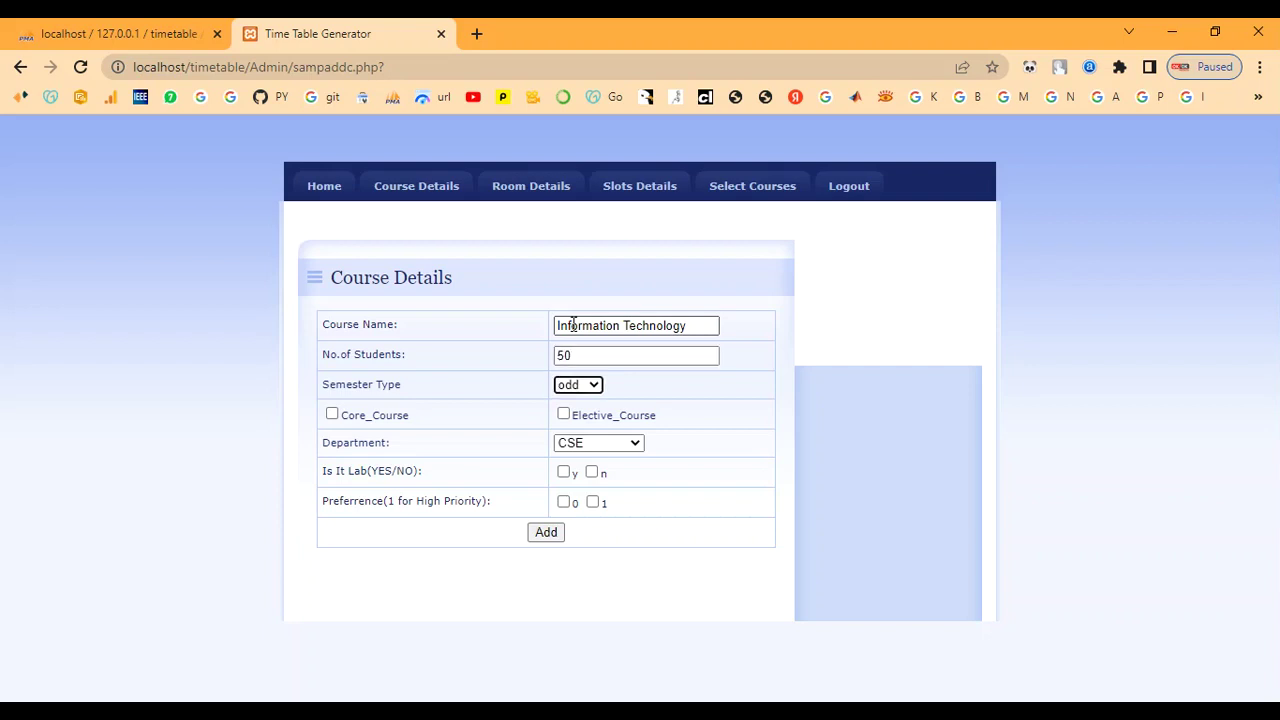
# Set the semester type to odd and mark the course as a core course with option 8.
pyautogui.click(588, 388)
pyautogui.click(588, 403)
pyautogui.click(332, 414)
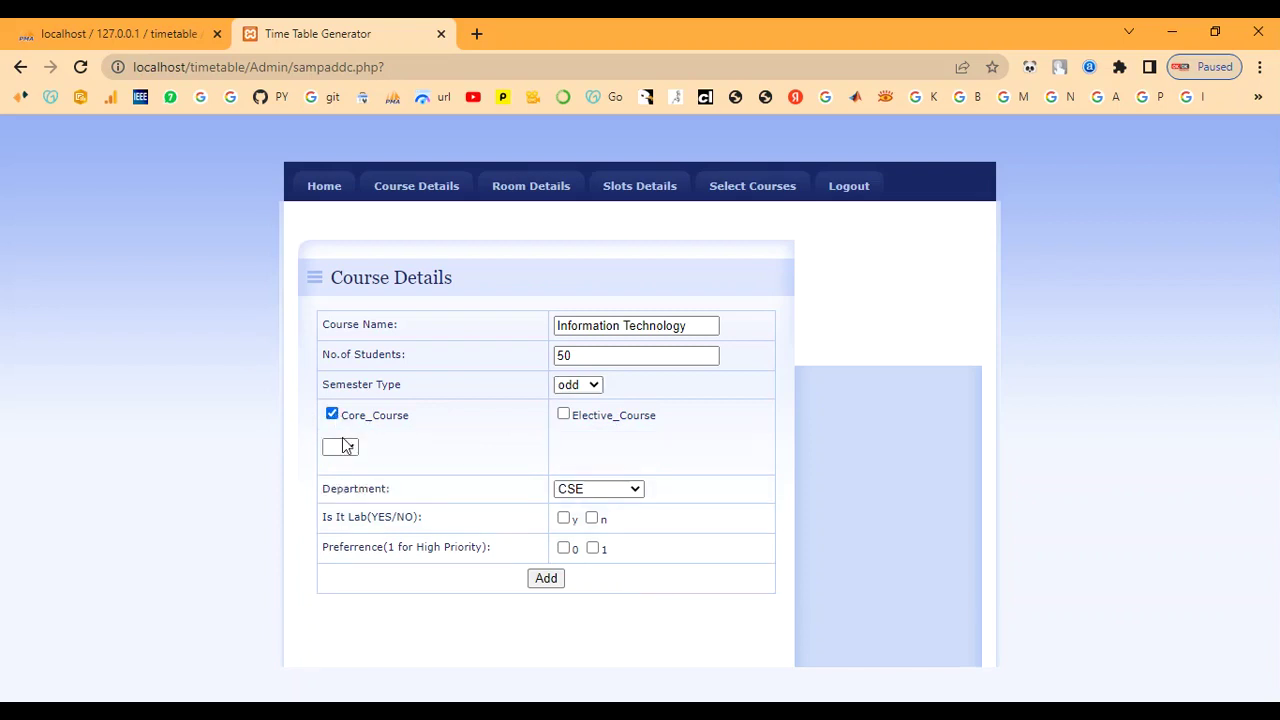
pyautogui.click(349, 449)
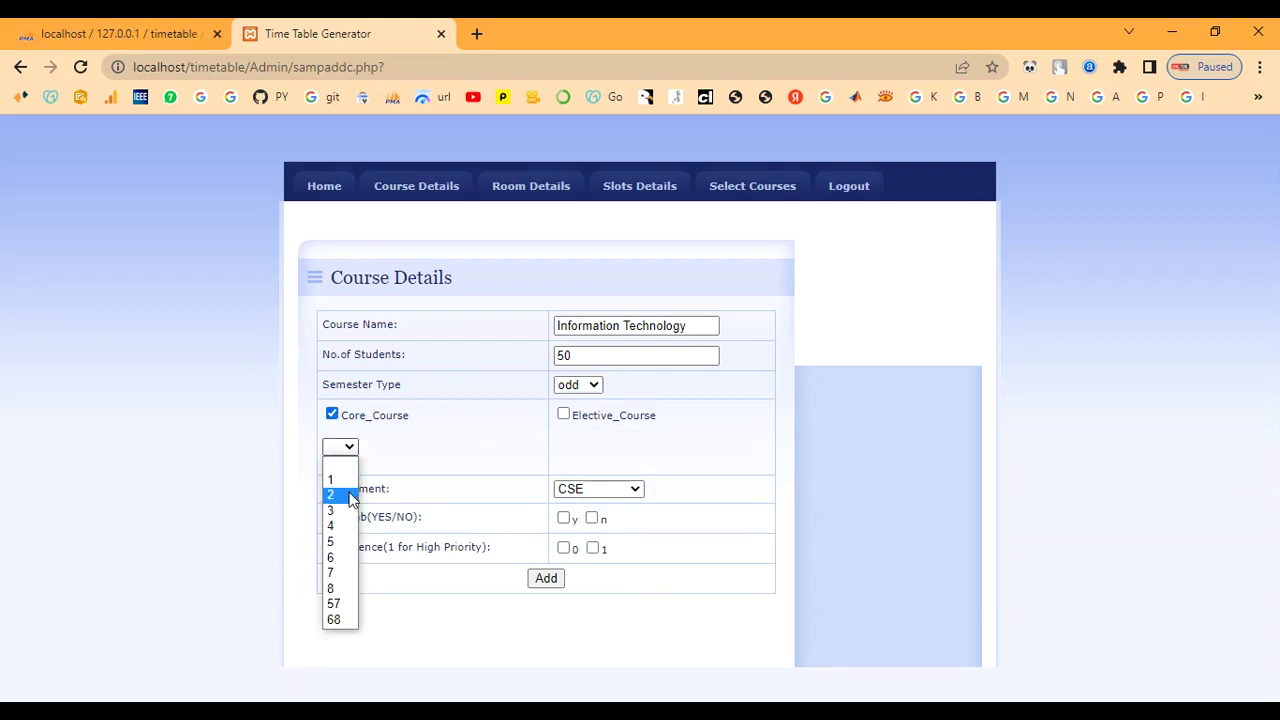
pyautogui.click(340, 589)
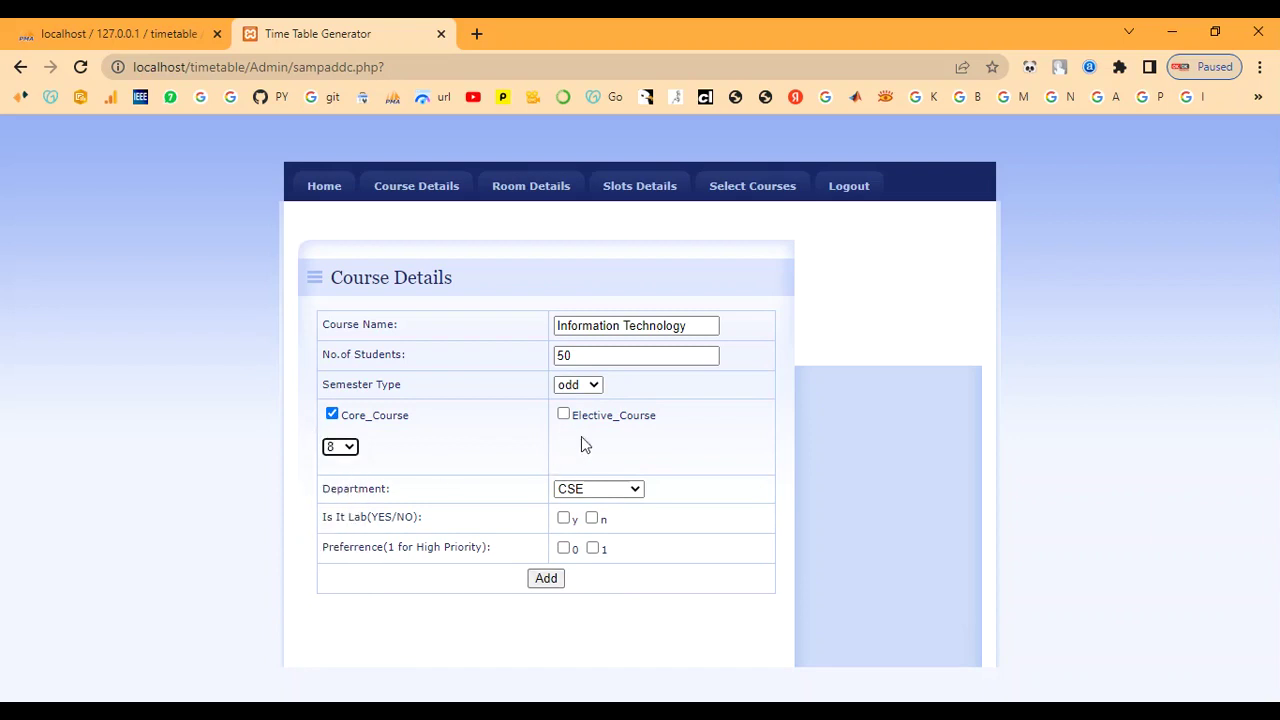
# Assign the course to the CSE department and mark it as a lab with D1 and lab room Computer_Lab(Ground_Floor).
pyautogui.click(603, 489)
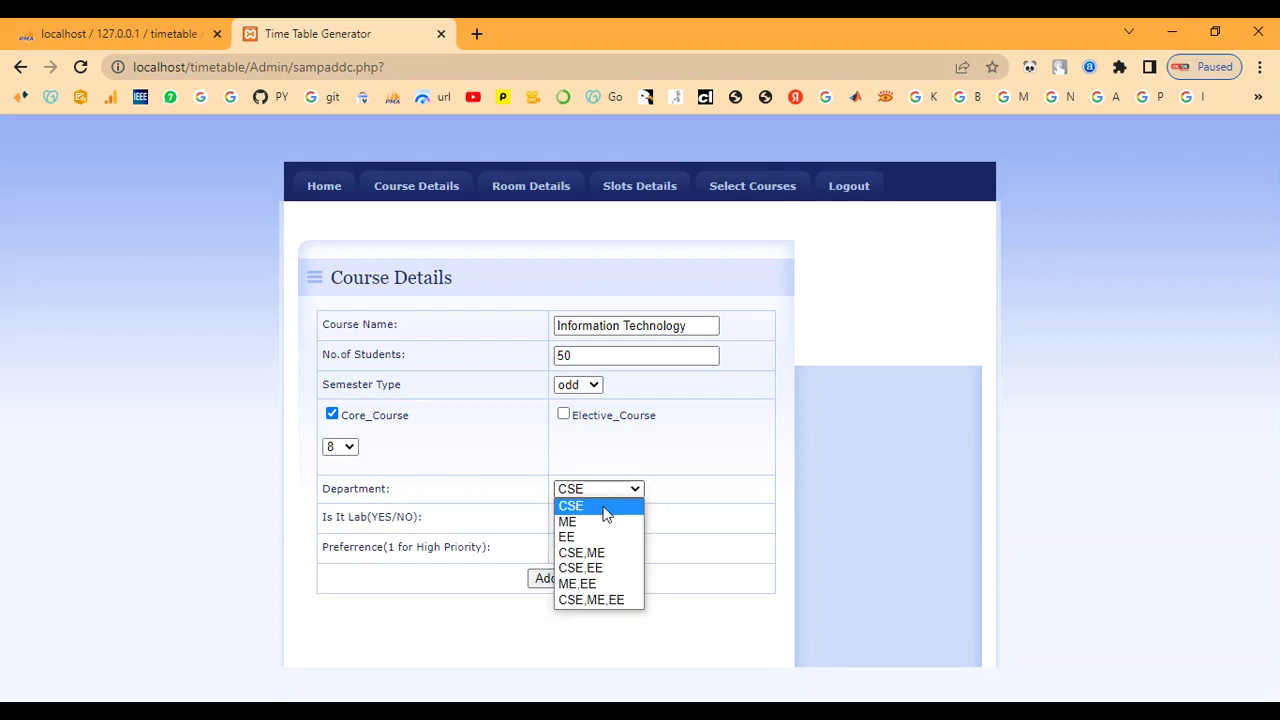
pyautogui.click(609, 507)
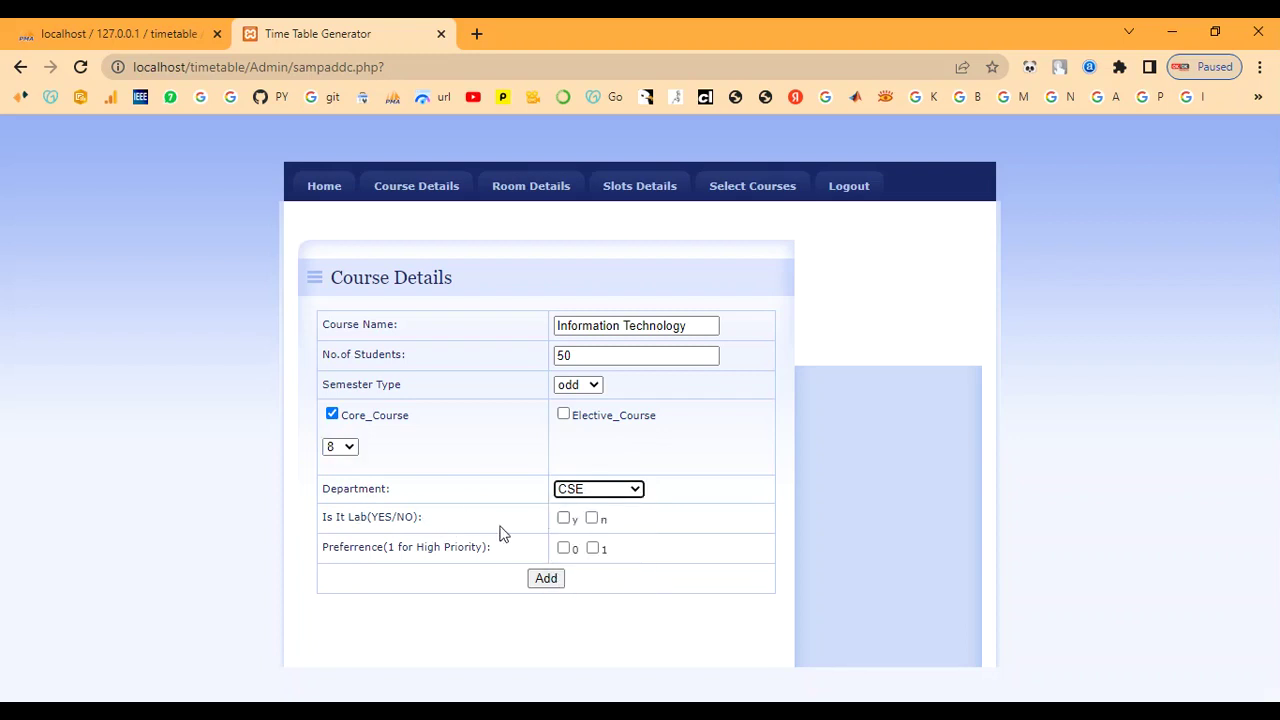
pyautogui.click(564, 519)
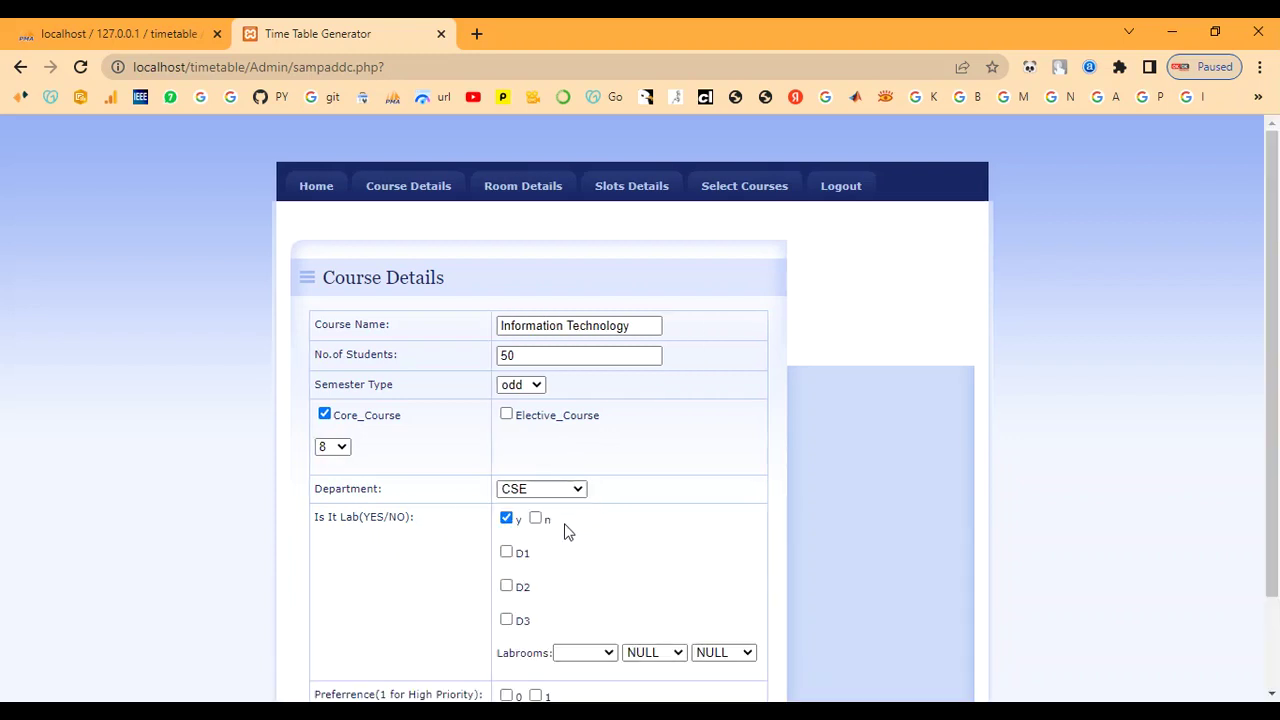
pyautogui.scroll(-2, 565, 527)
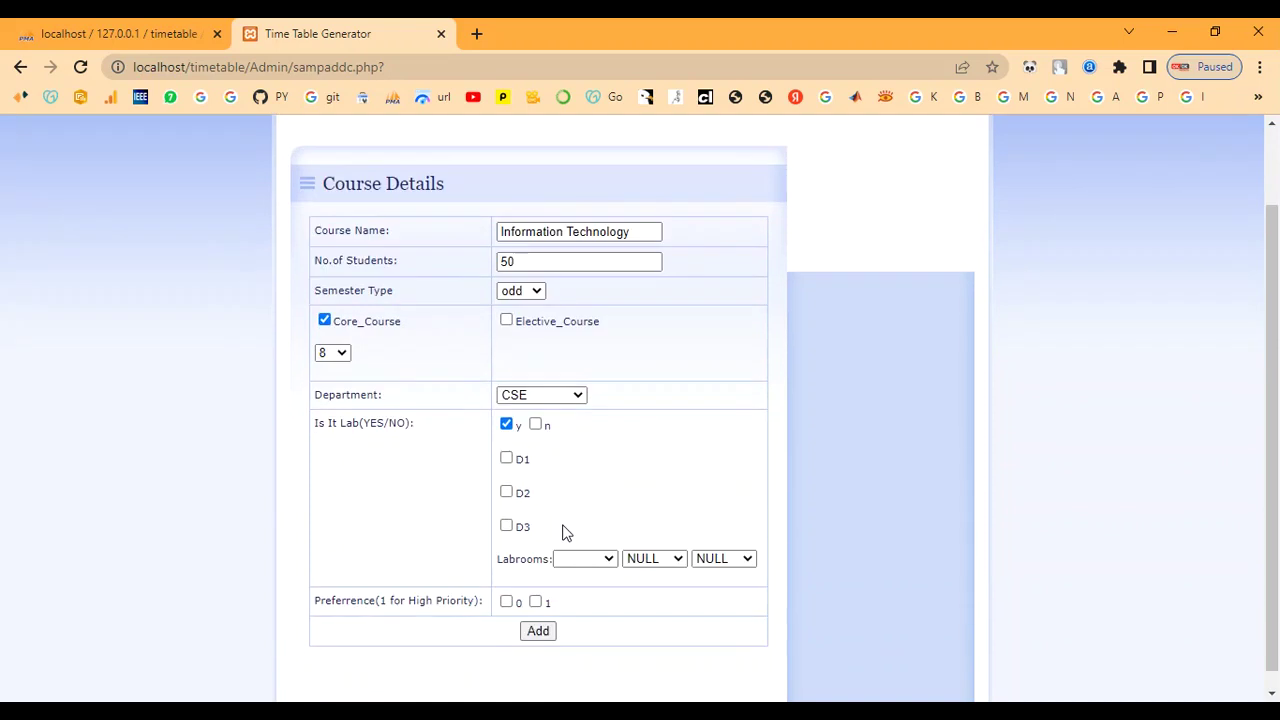
pyautogui.click(506, 460)
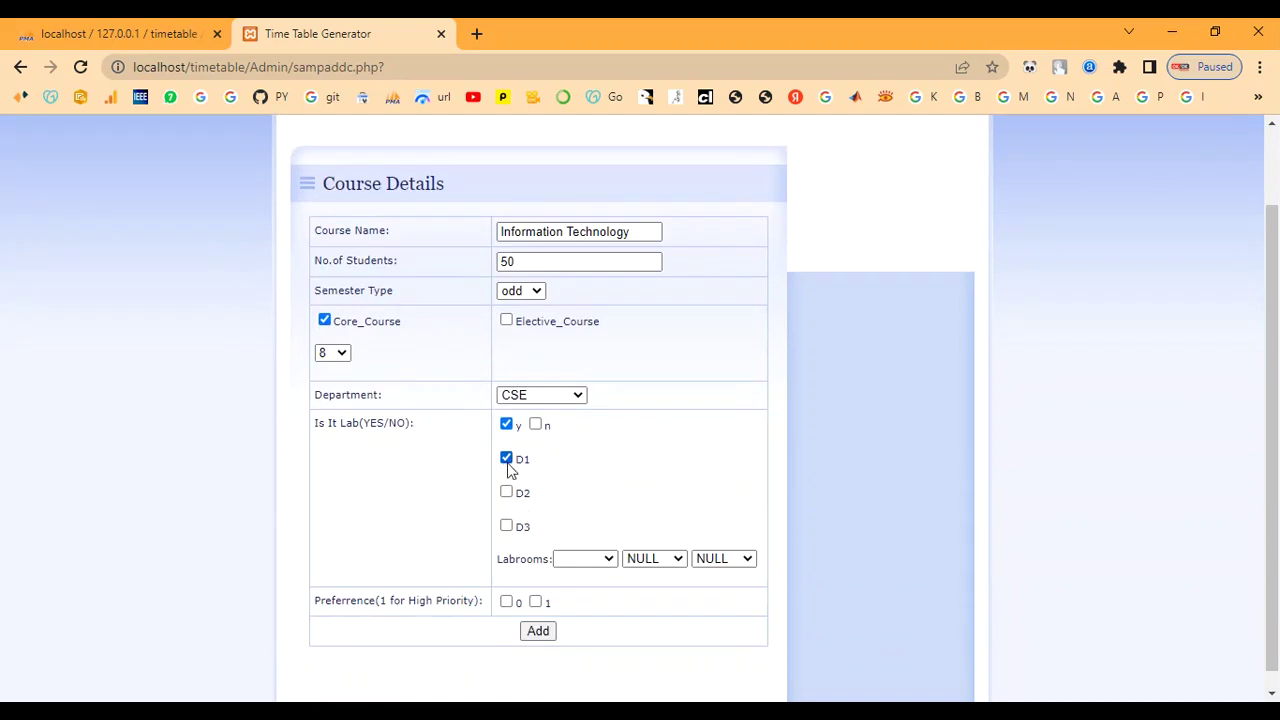
pyautogui.click(590, 560)
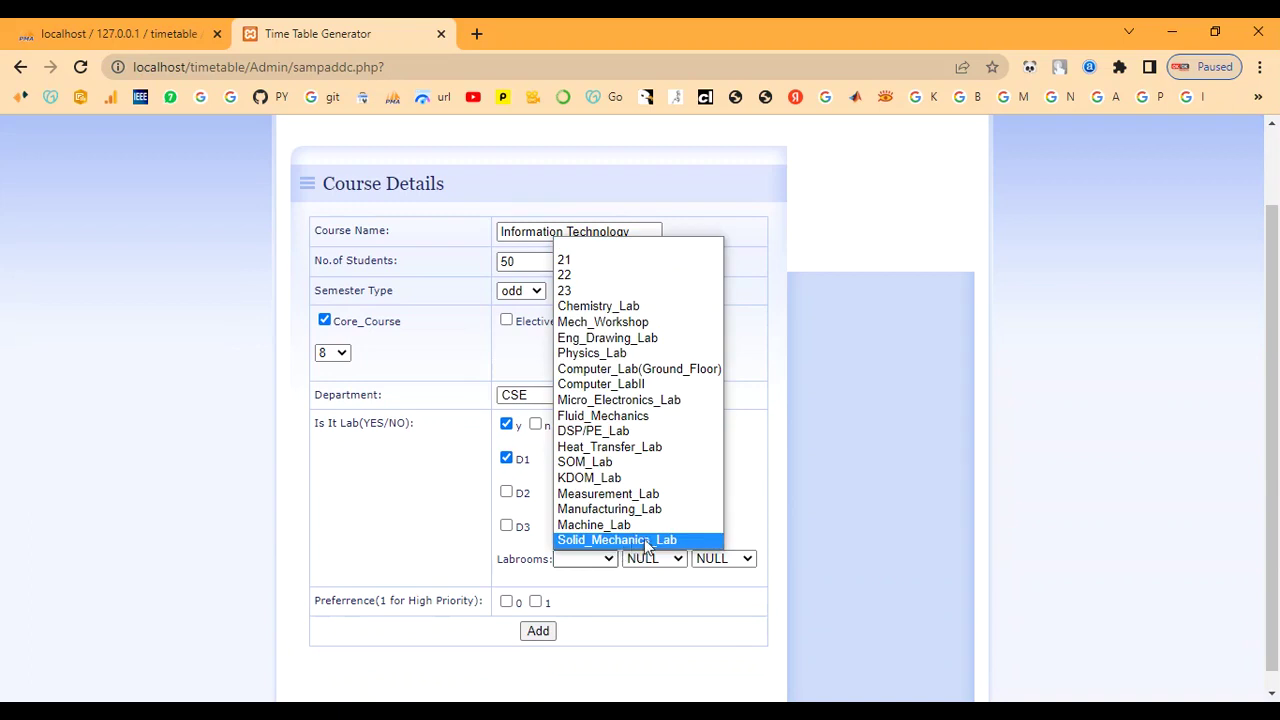
pyautogui.click(633, 372)
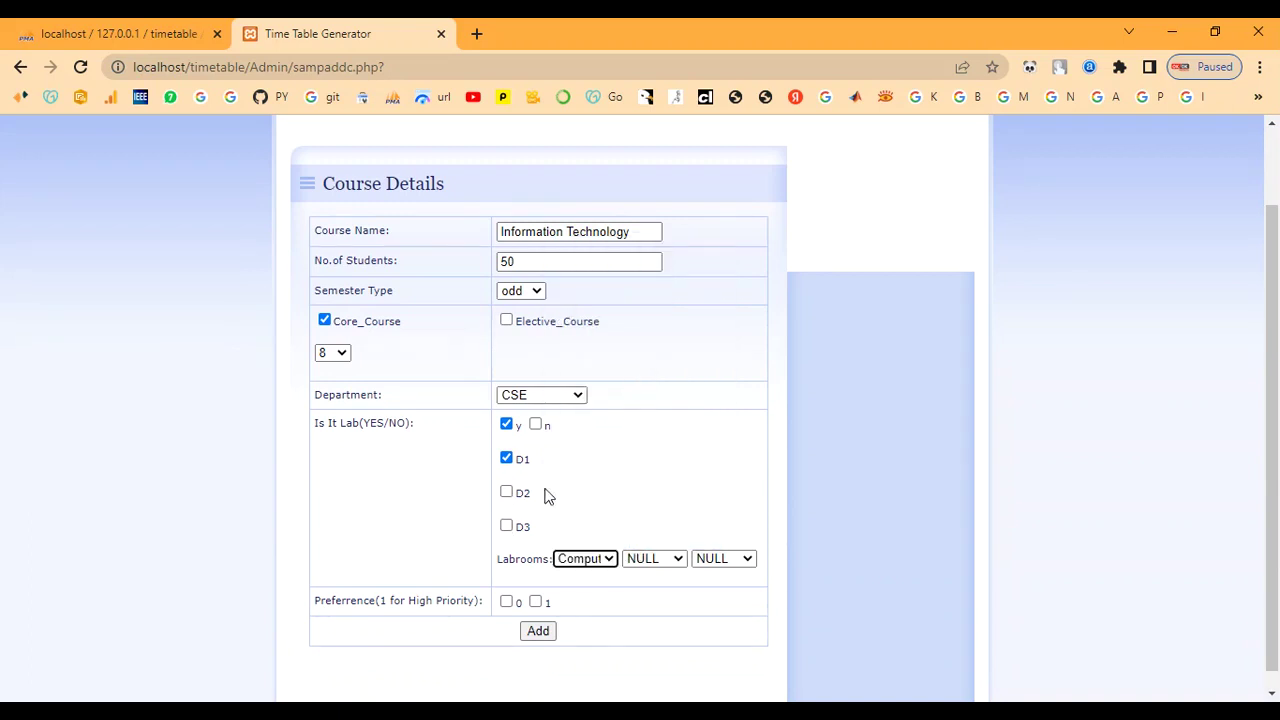
# Choose Computer_LabII as the second lab room, leaving D2 unticked.
pyautogui.click(506, 491)
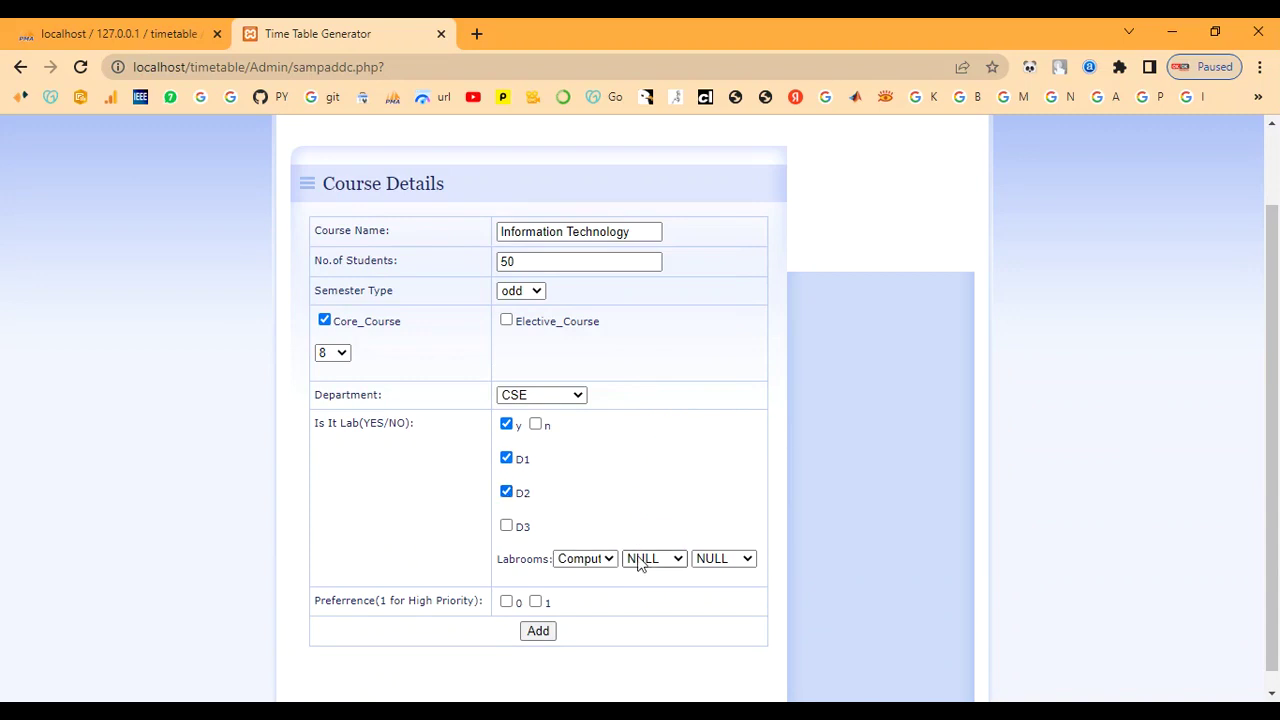
pyautogui.click(645, 560)
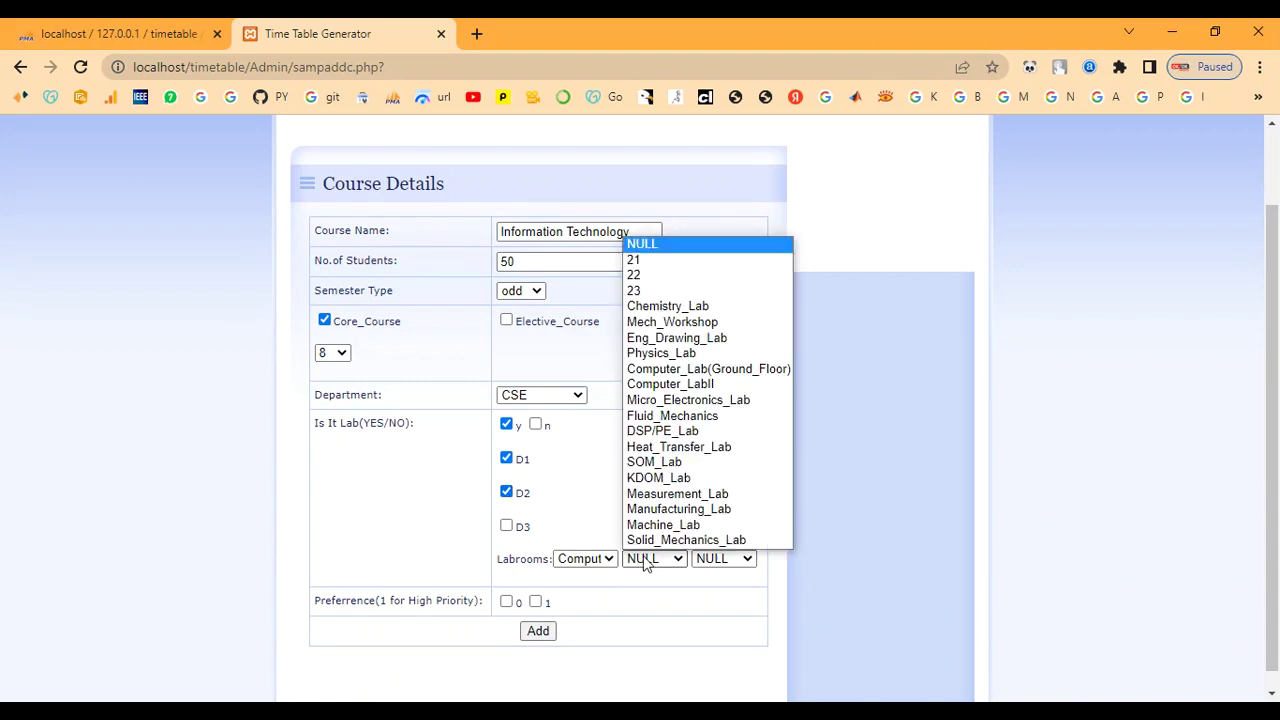
pyautogui.click(685, 383)
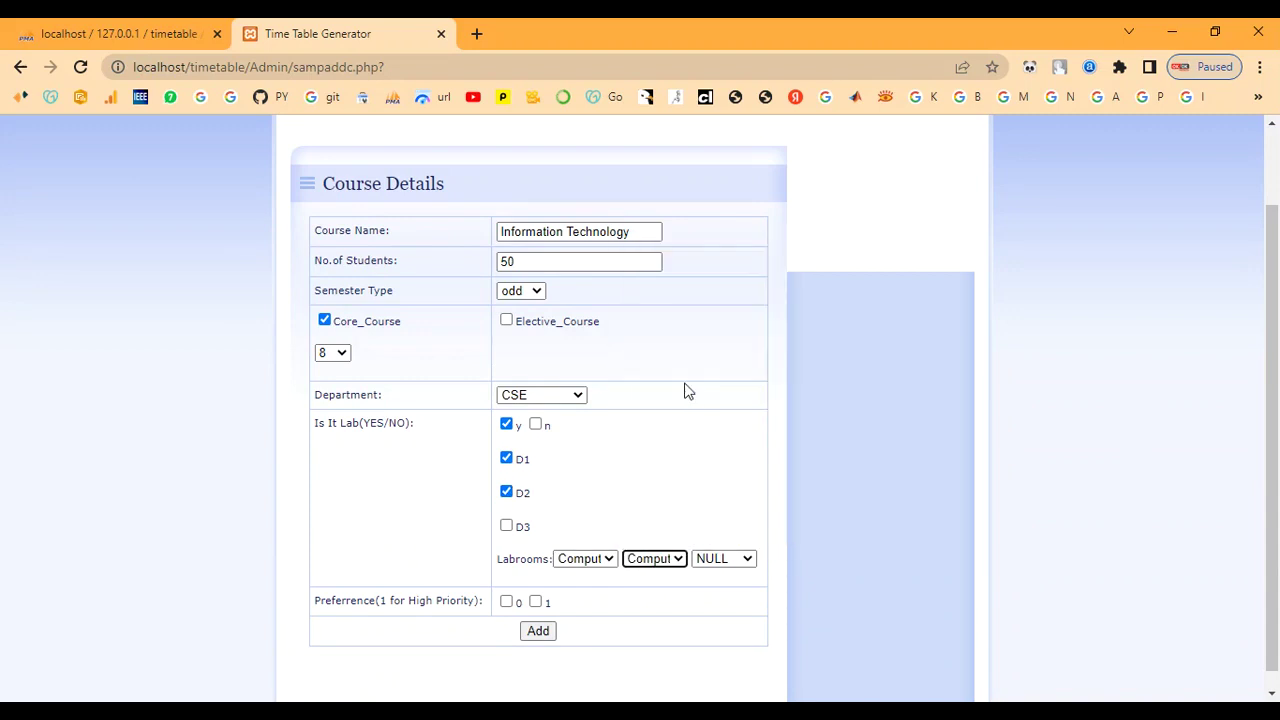
pyautogui.click(506, 492)
# Try giving the course the high-priority preference 1.
pyautogui.scroll(-1, 606, 545)
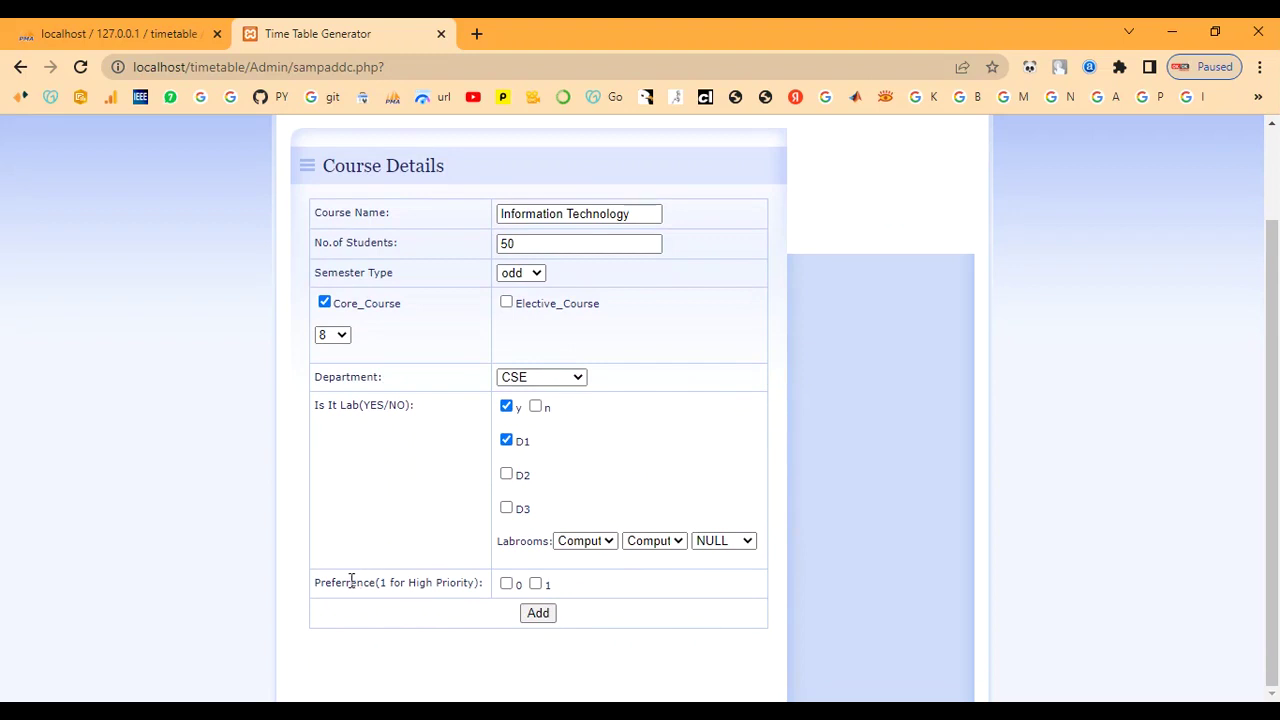
pyautogui.moveTo(350, 583); pyautogui.dragTo(466, 588)
pyautogui.click(523, 588)
pyautogui.click(506, 587)
pyautogui.click(536, 585)
pyautogui.scroll(-1, 537, 588)
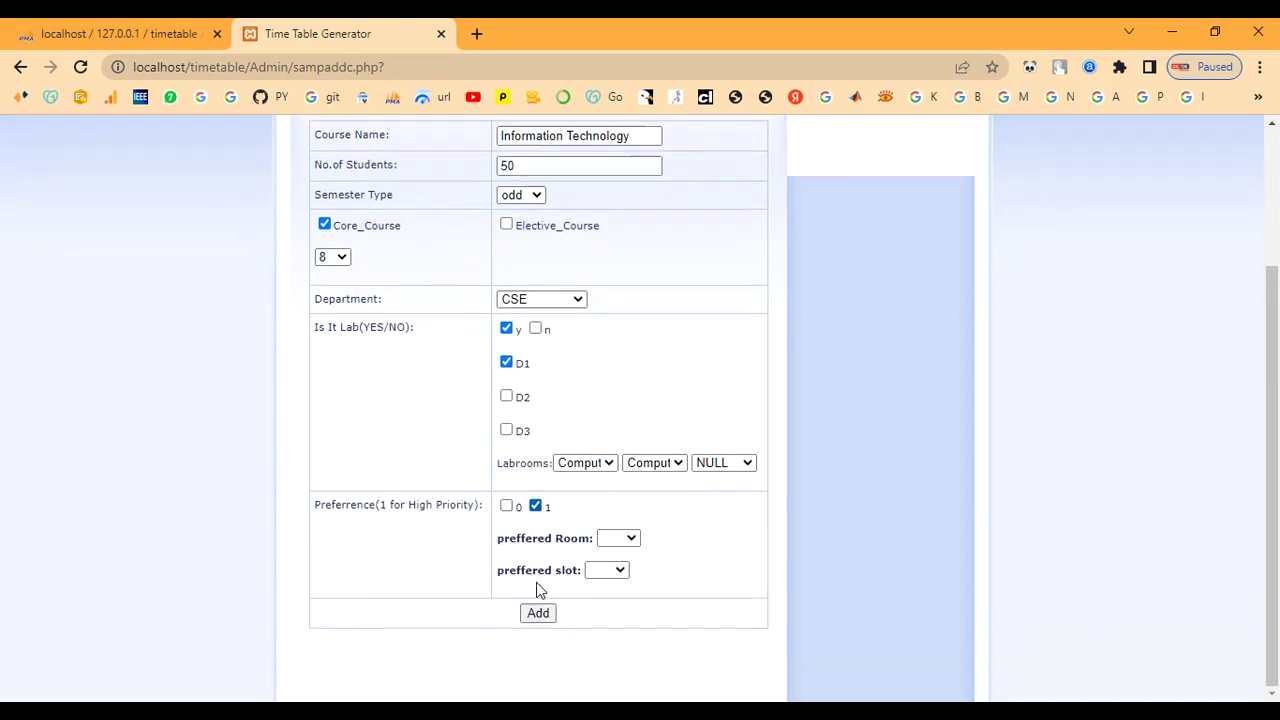
# Check the preferred room and slot options and select 22 as the preferred room.
pyautogui.click(617, 538)
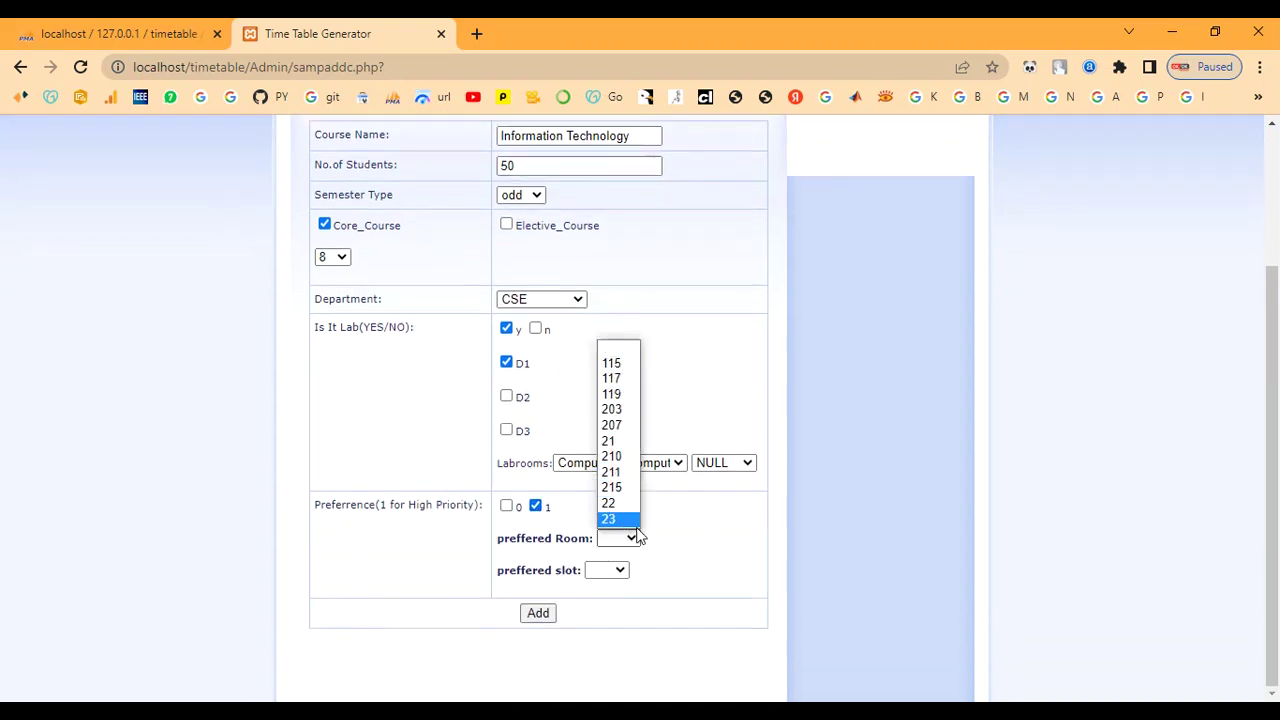
pyautogui.click(614, 572)
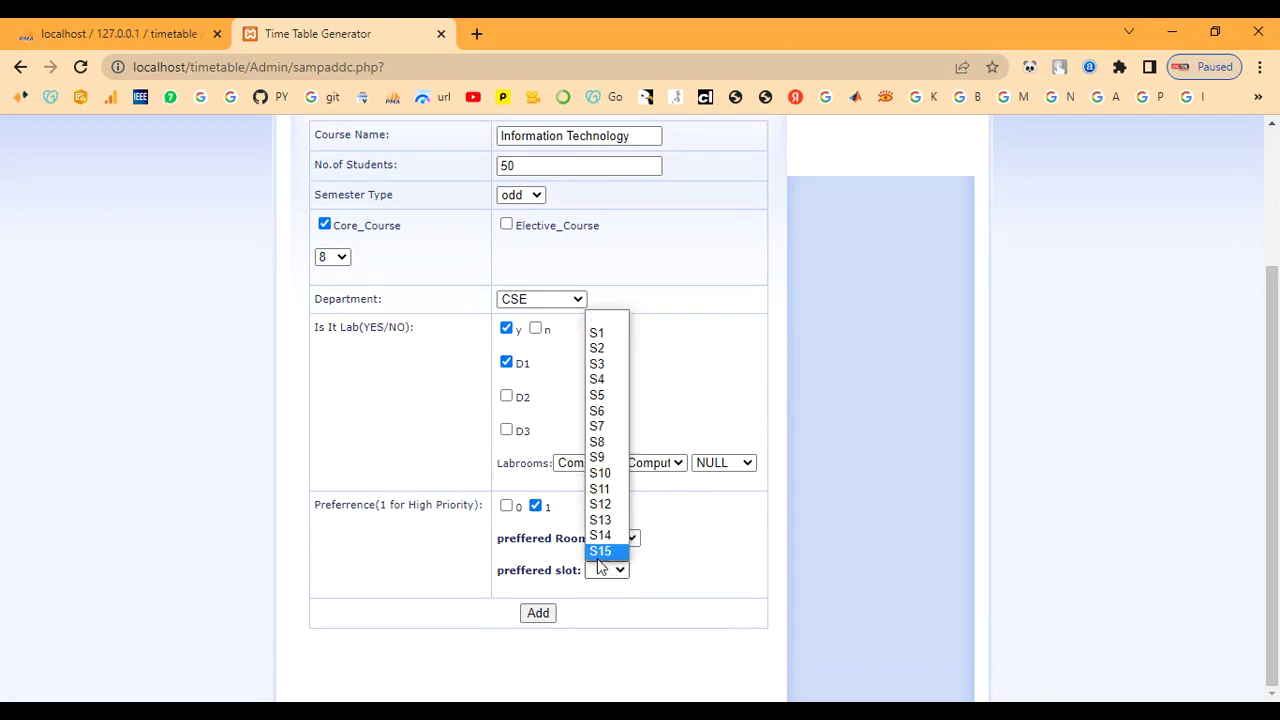
pyautogui.click(675, 591)
pyautogui.click(618, 538)
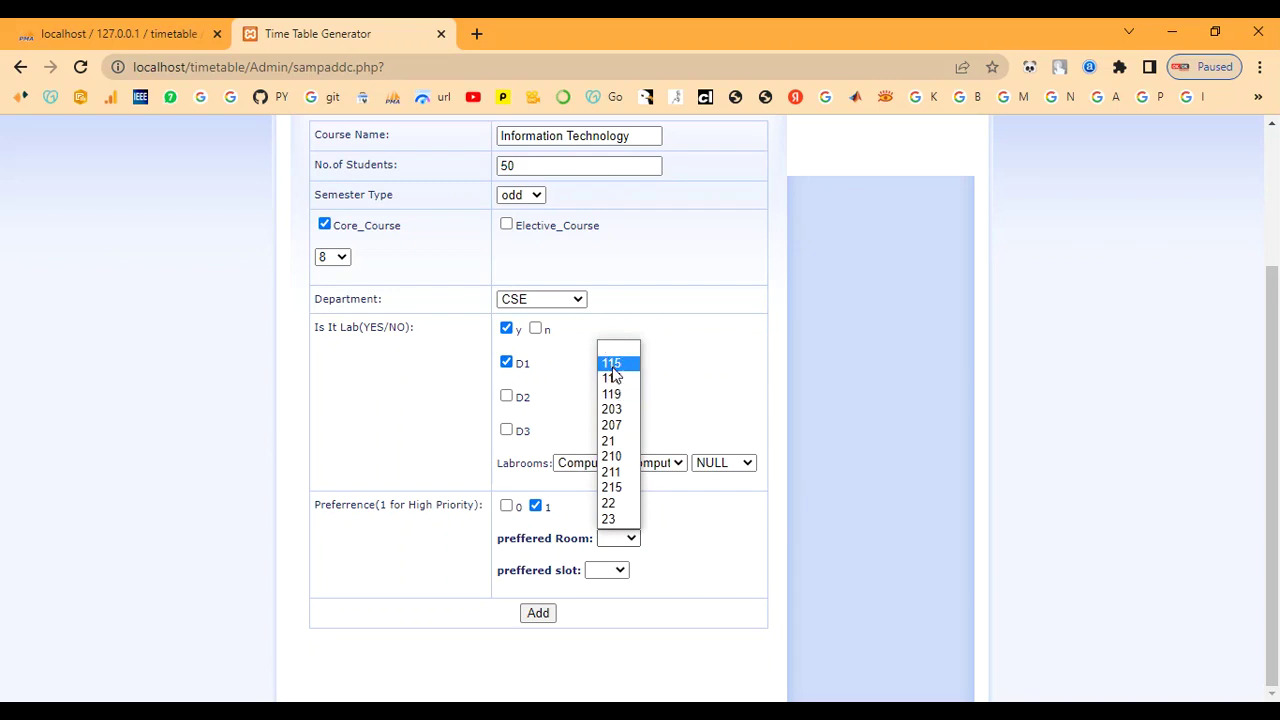
pyautogui.click(624, 511)
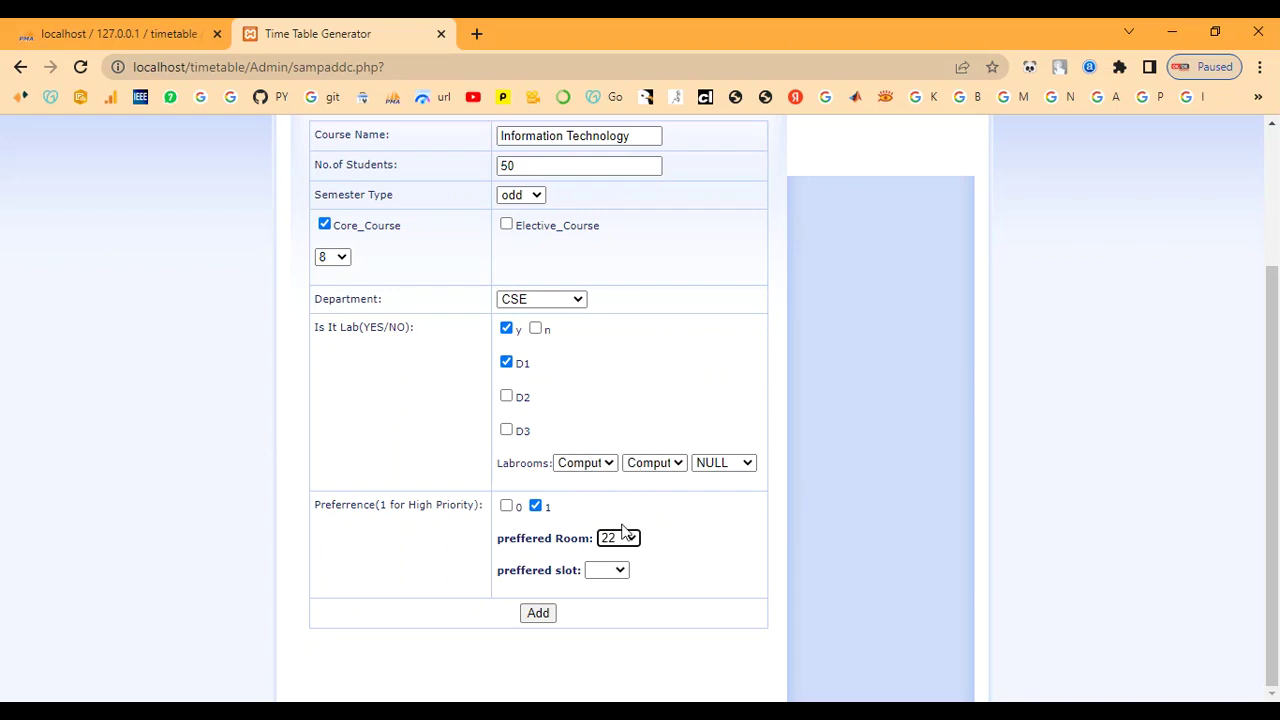
pyautogui.click(612, 572)
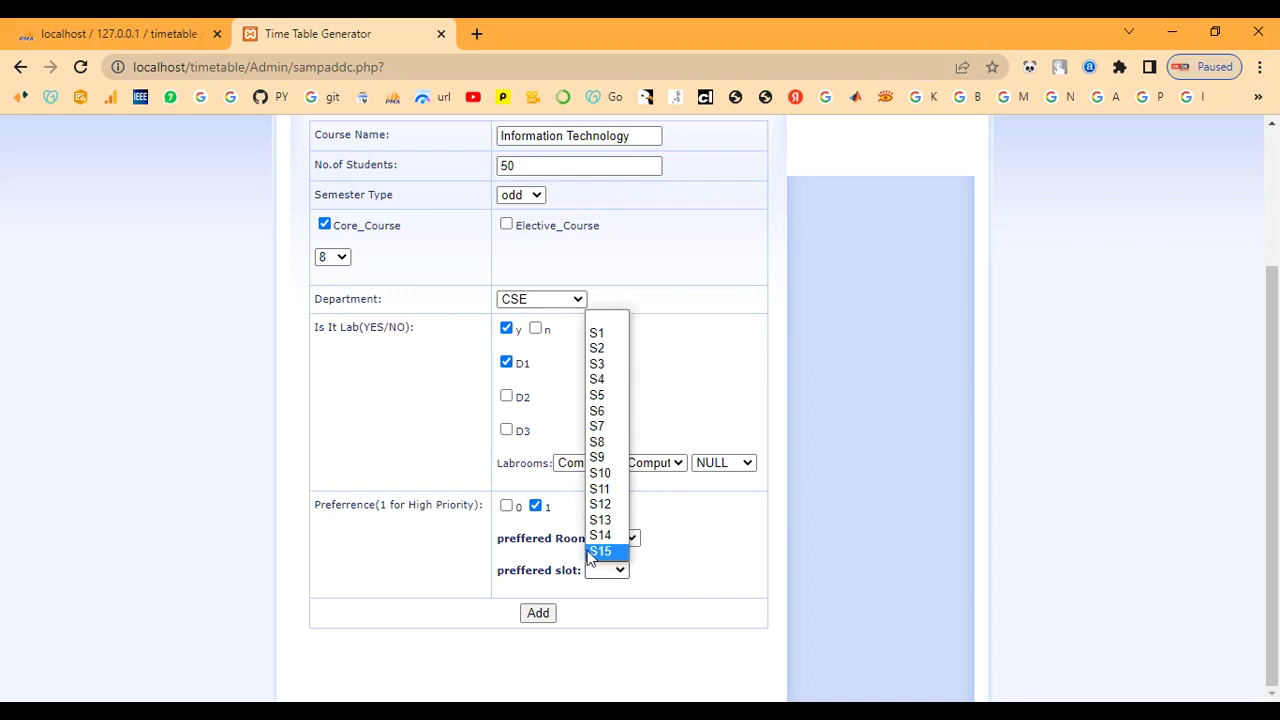
pyautogui.click(697, 553)
# Set the course's preference to 0 instead of high priority.
pyautogui.click(620, 540)
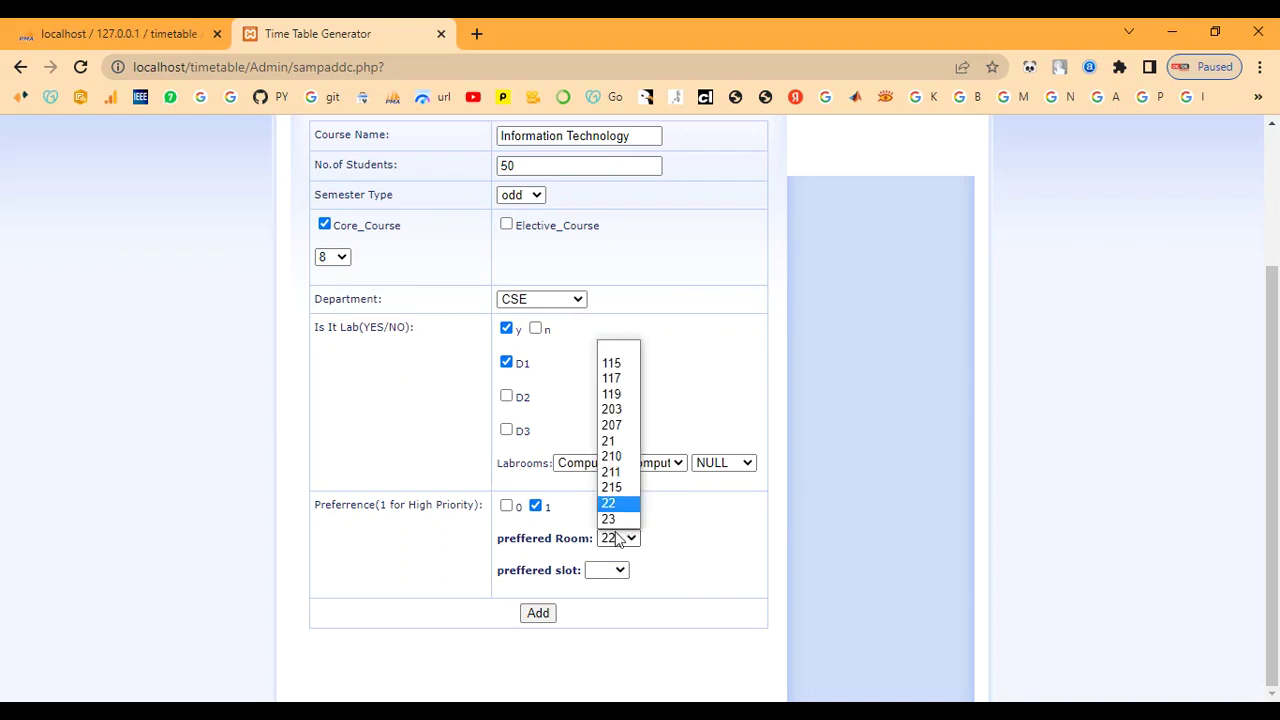
pyautogui.click(506, 506)
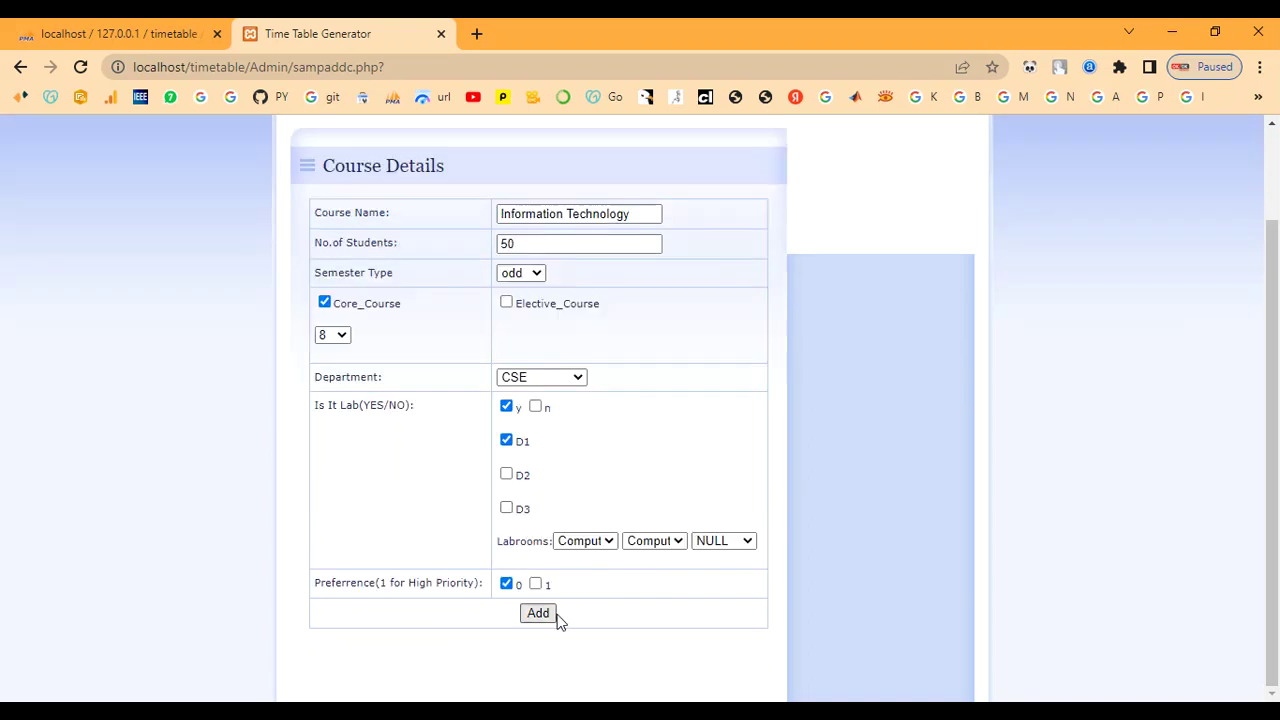
# Add the Information Technology course with the filled-in details and return to the course details page.
pyautogui.click(539, 612)
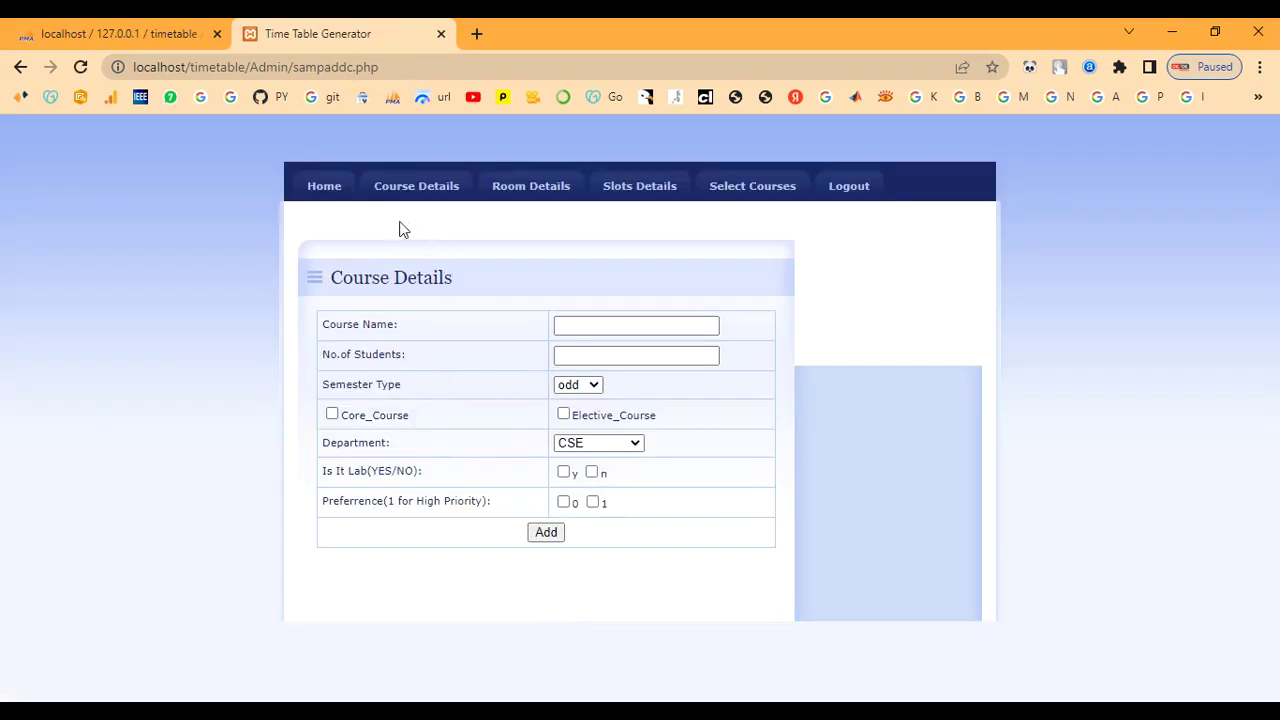
pyautogui.click(414, 192)
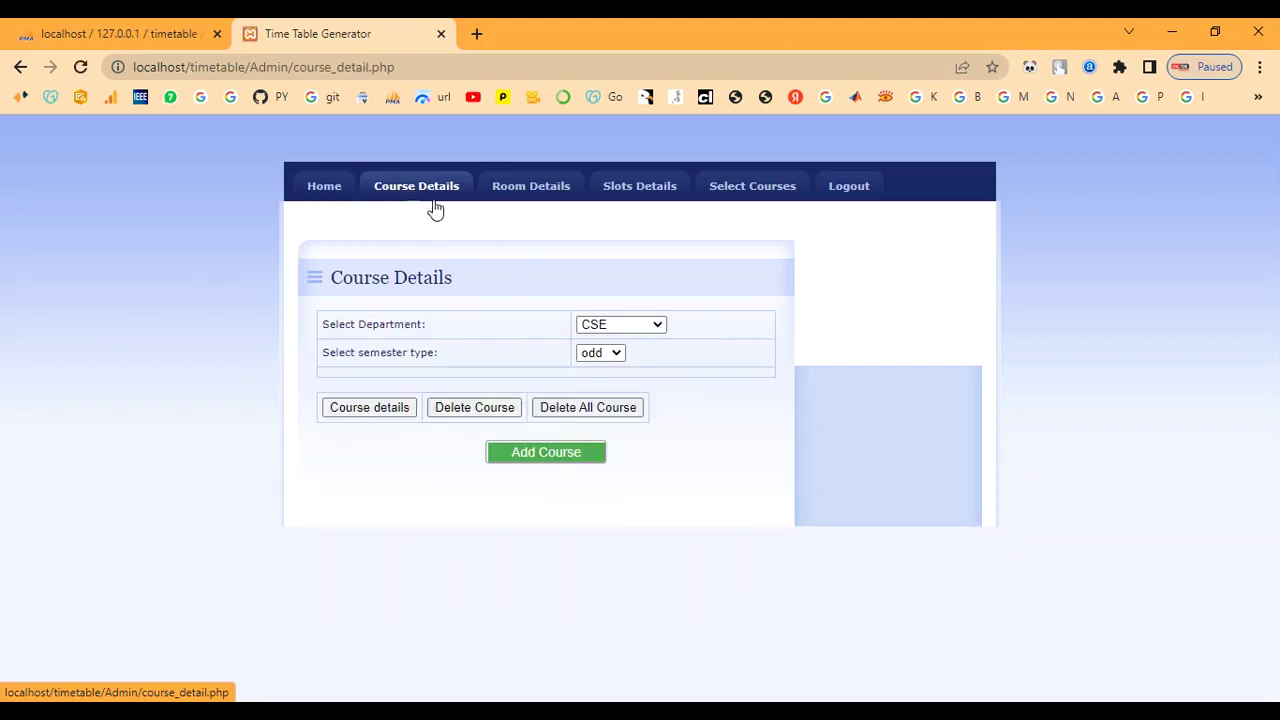
# Look through the classroom list with its room names and capacities.
pyautogui.click(524, 190)
pyautogui.scroll(-4, 480, 390)
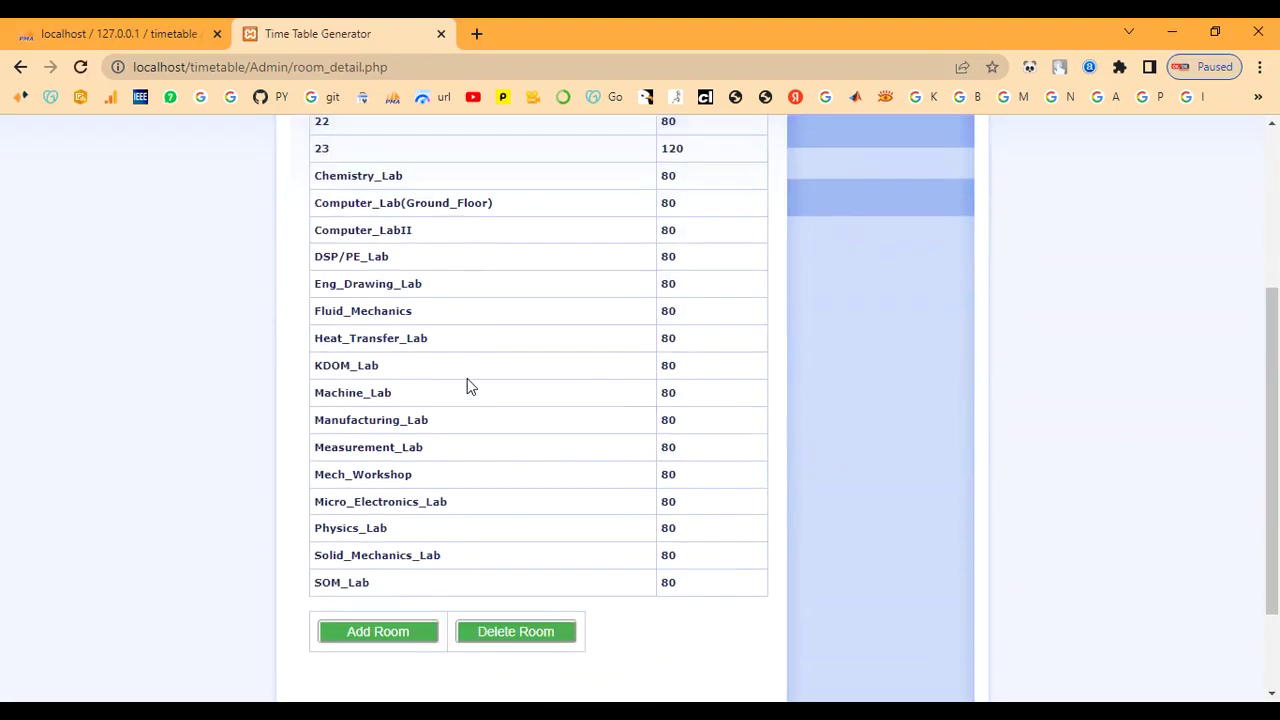
pyautogui.scroll(4, 517, 434)
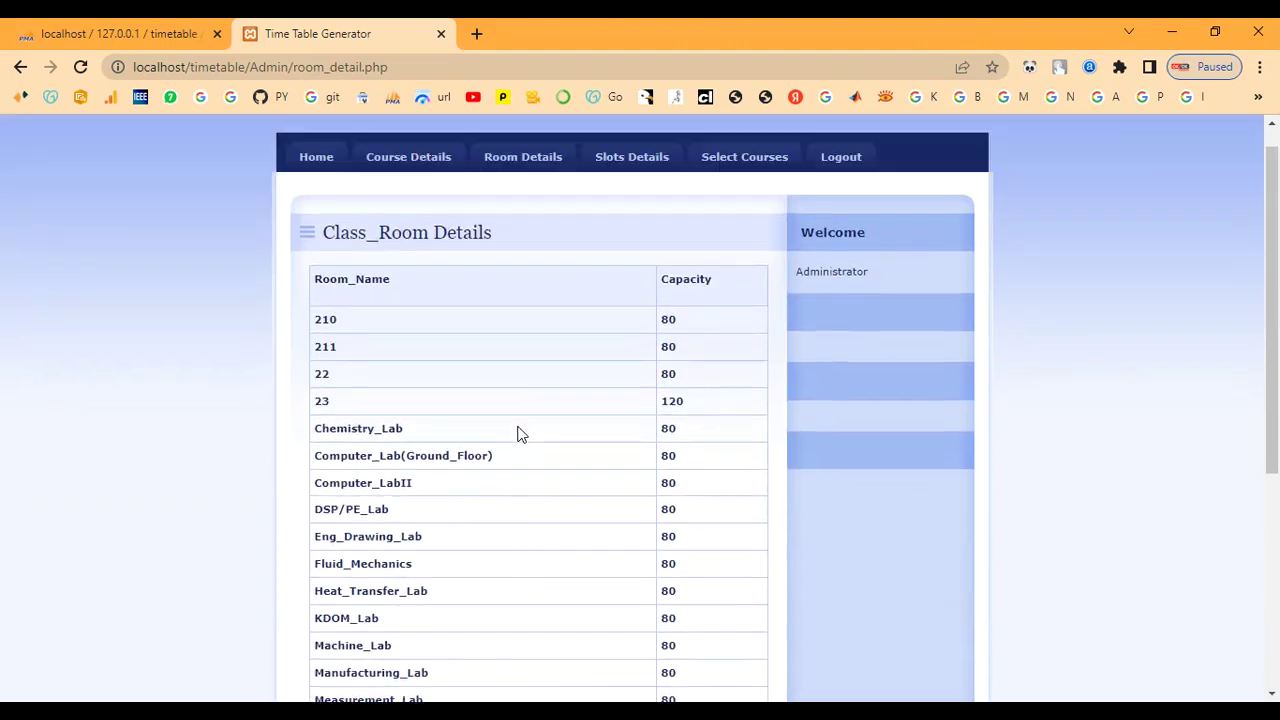
# Display the CSE department's odd-semester course list and check it for the Information Technology entries.
pyautogui.click(412, 190)
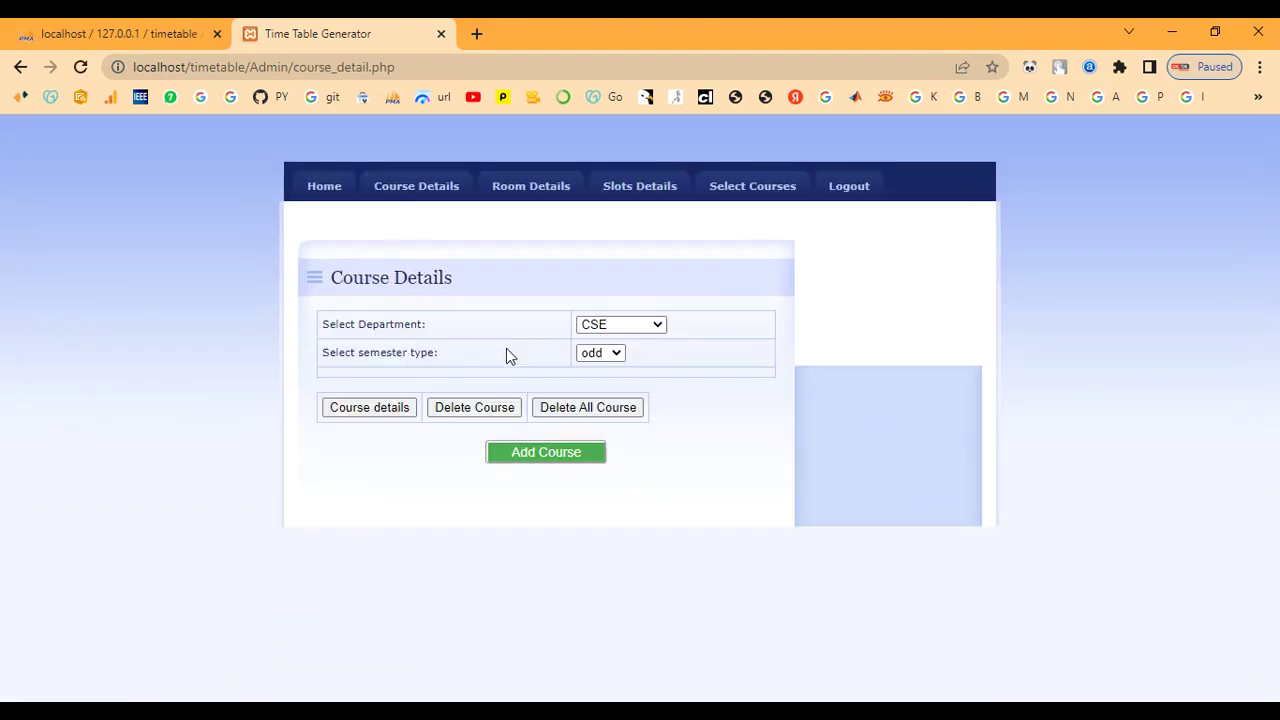
pyautogui.click(618, 326)
pyautogui.click(613, 341)
pyautogui.click(614, 352)
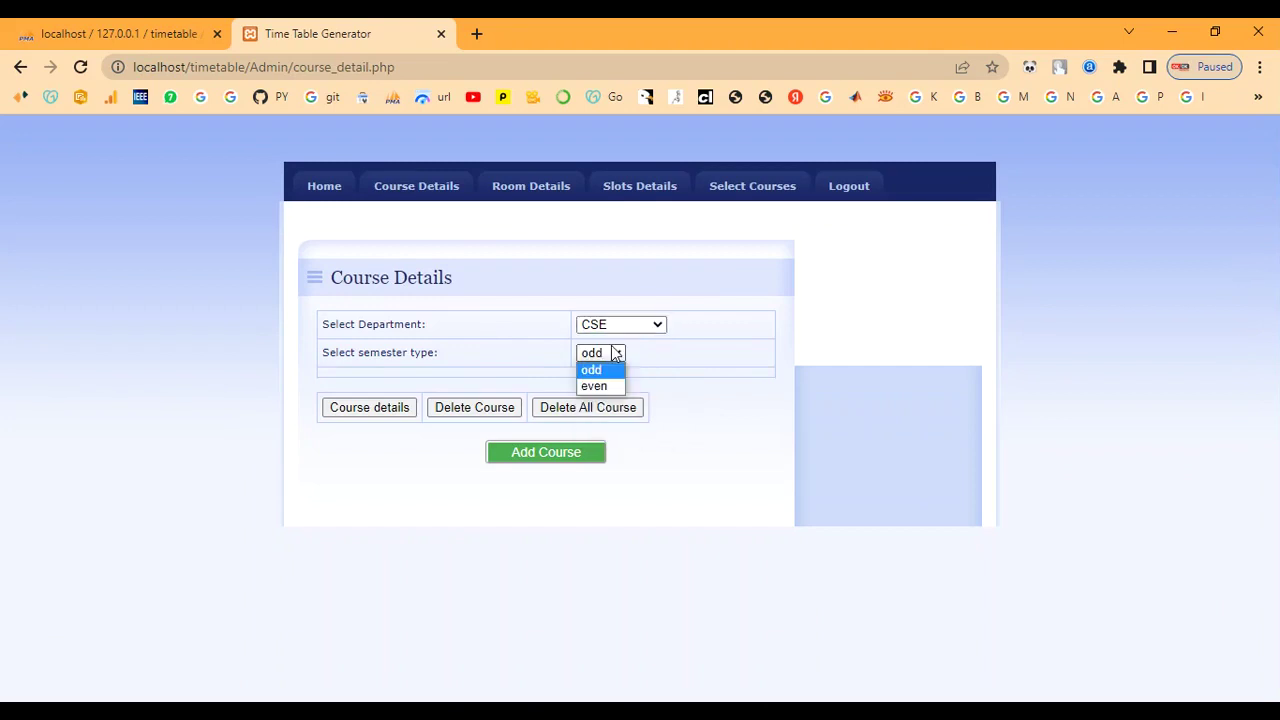
pyautogui.click(609, 372)
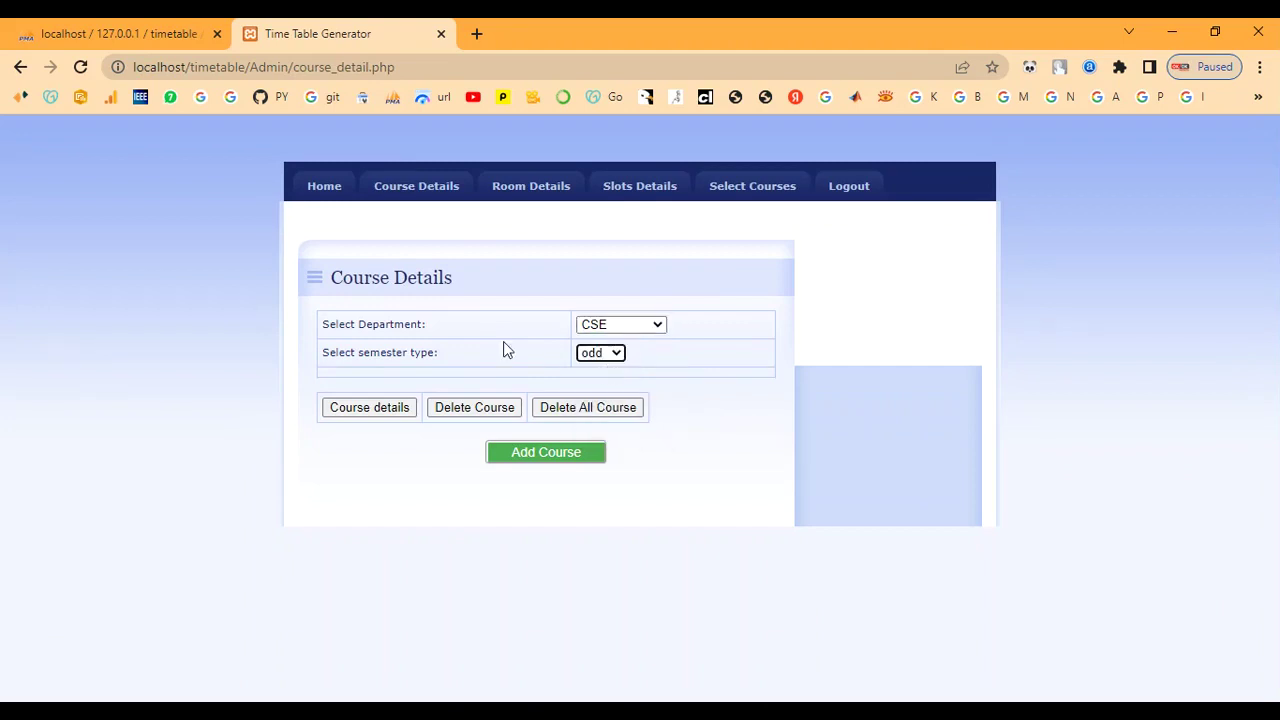
pyautogui.click(387, 410)
pyautogui.scroll(-2, 446, 389)
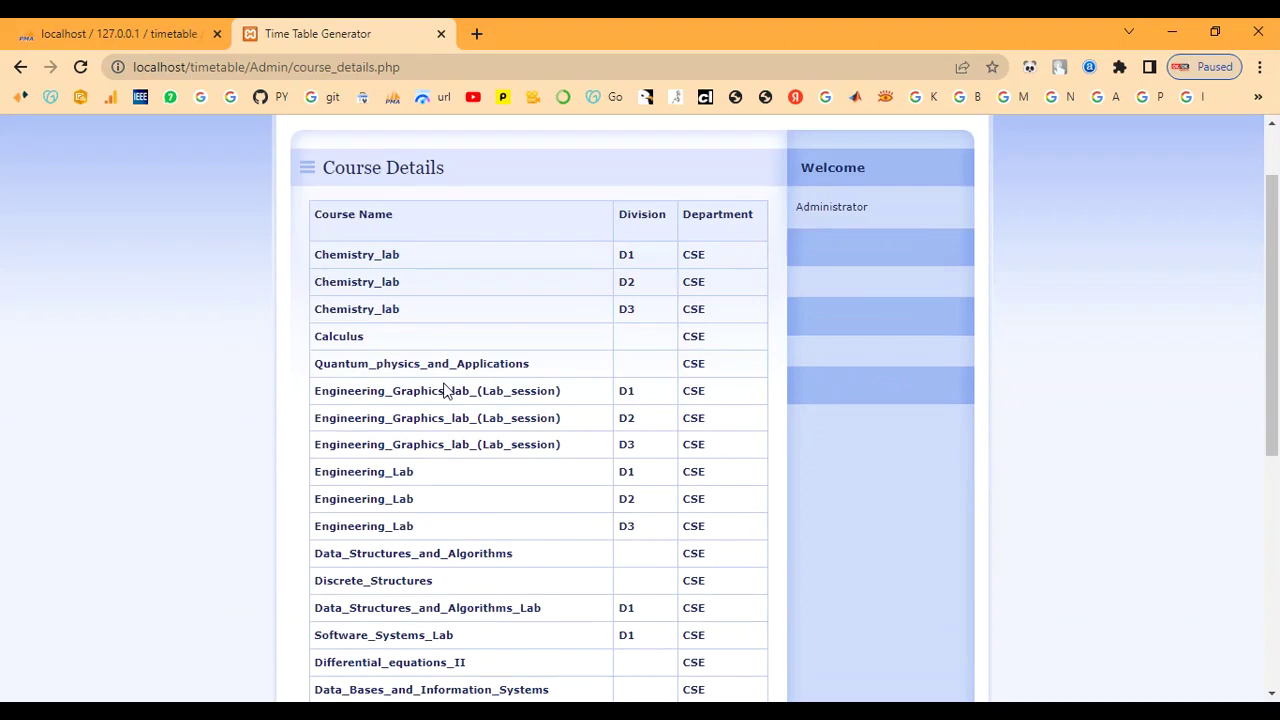
pyautogui.scroll(2, 446, 389)
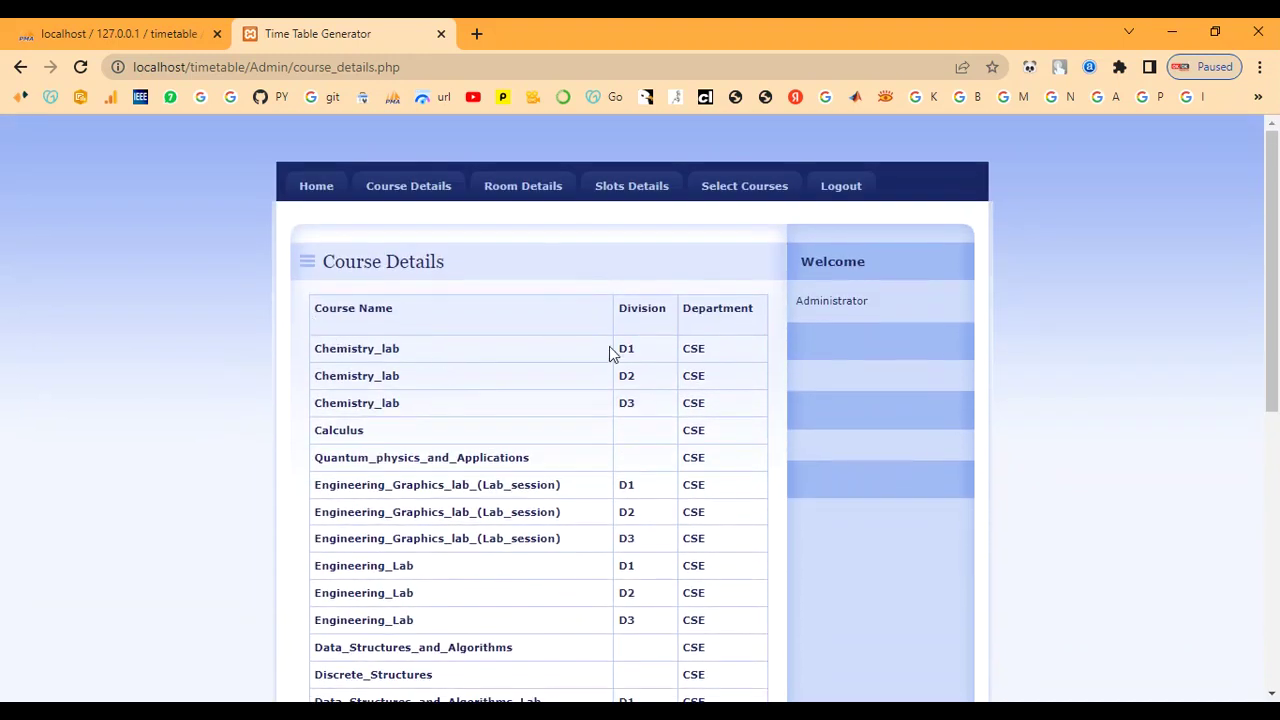
pyautogui.scroll(-5, 645, 390)
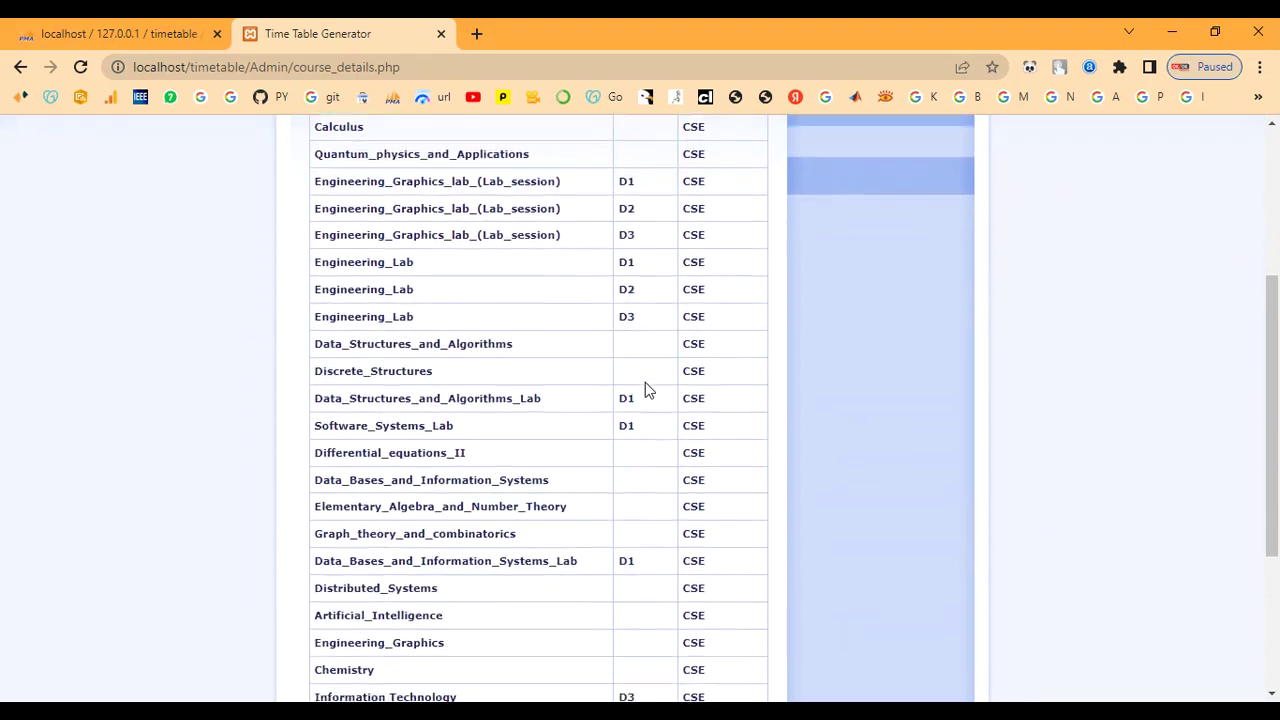
pyautogui.scroll(-2, 645, 390)
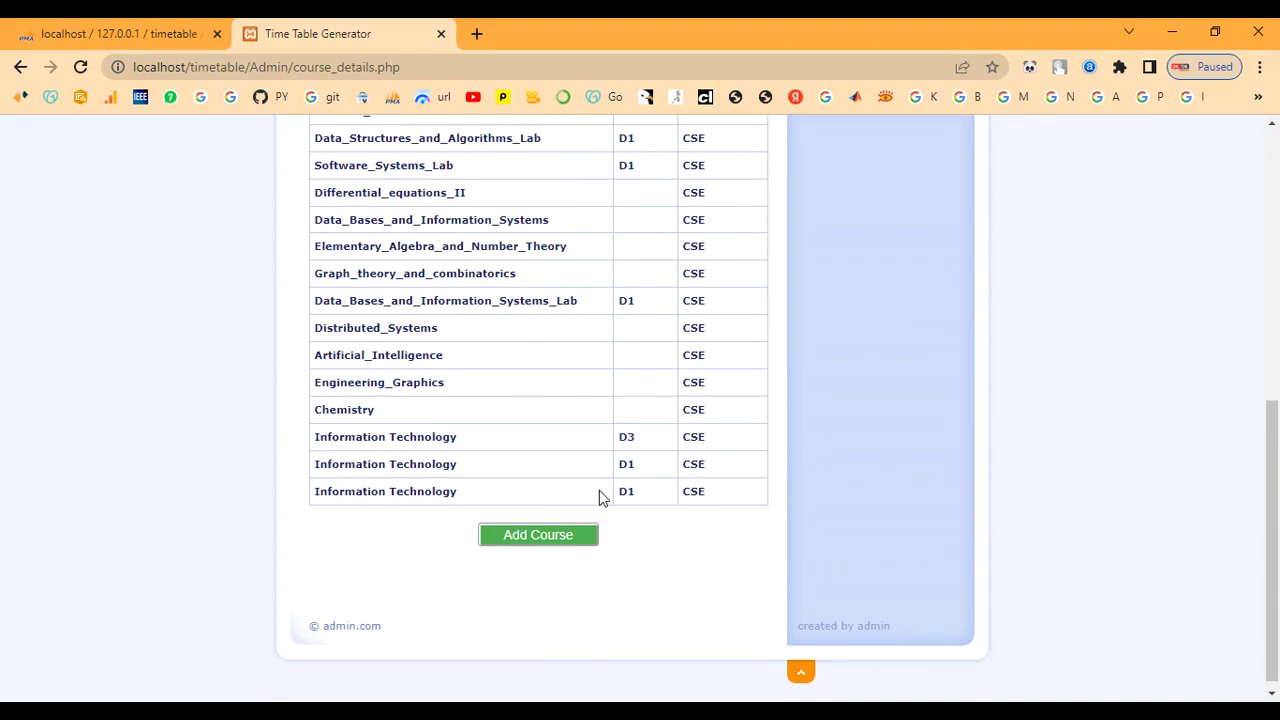
pyautogui.scroll(6, 600, 510)
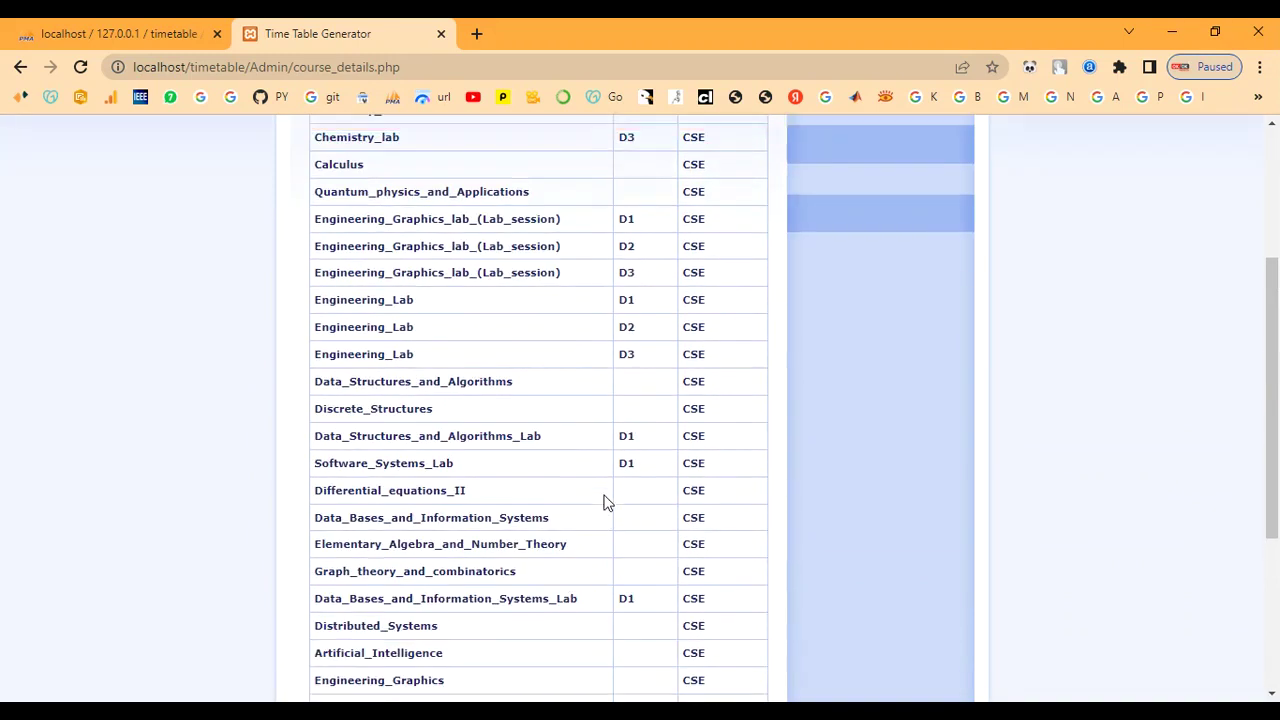
# Open the room details again and review the existing classrooms and labs down to the end of the list.
pyautogui.click(412, 190)
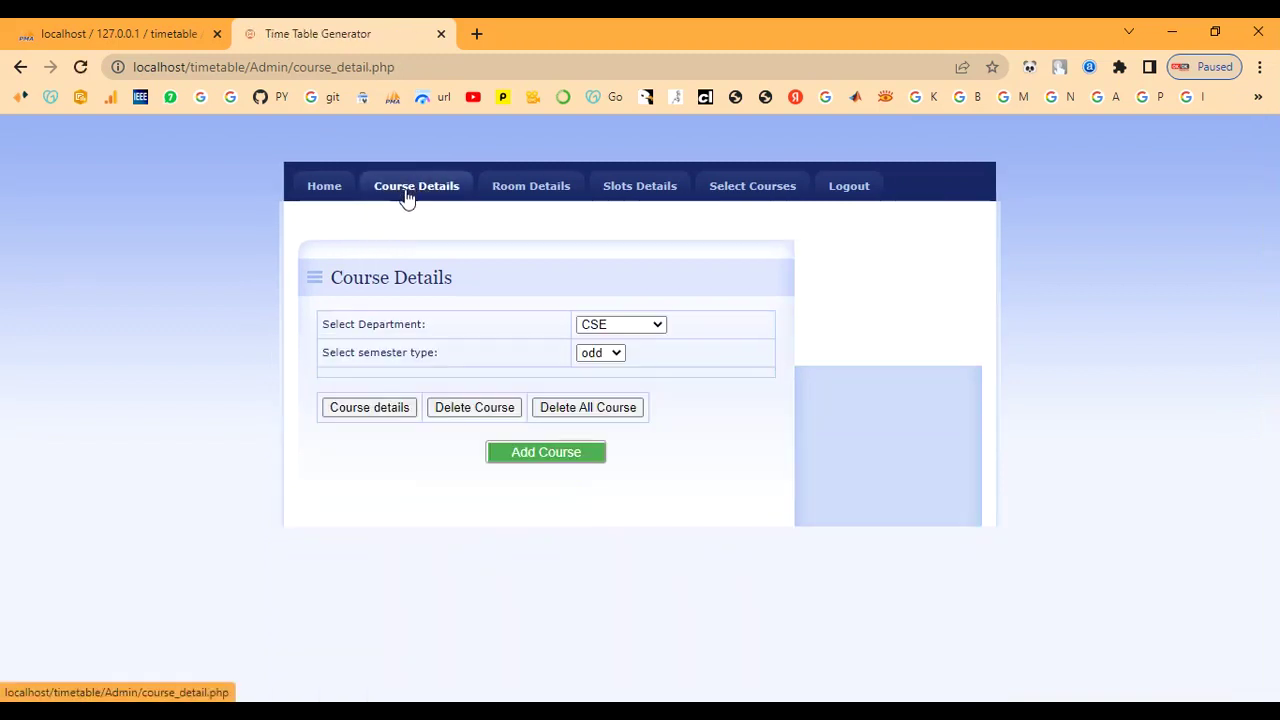
pyautogui.click(519, 190)
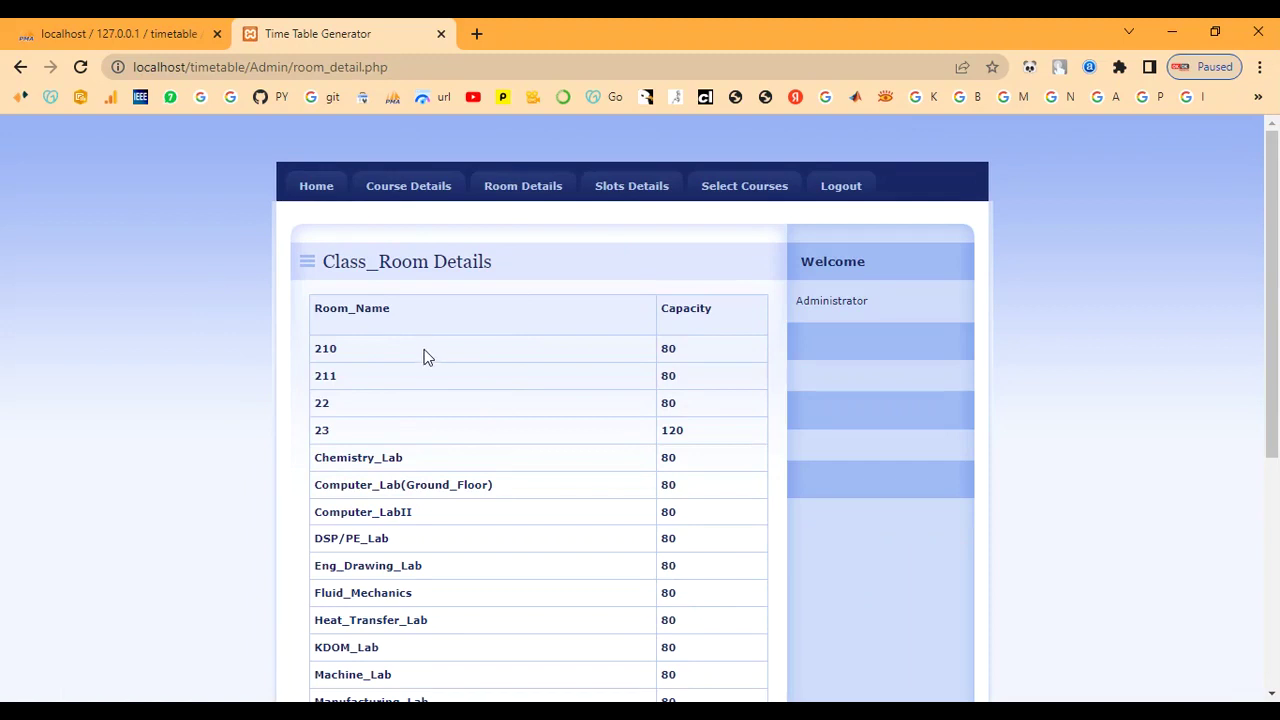
pyautogui.scroll(-1, 503, 418)
pyautogui.scroll(-3, 503, 418)
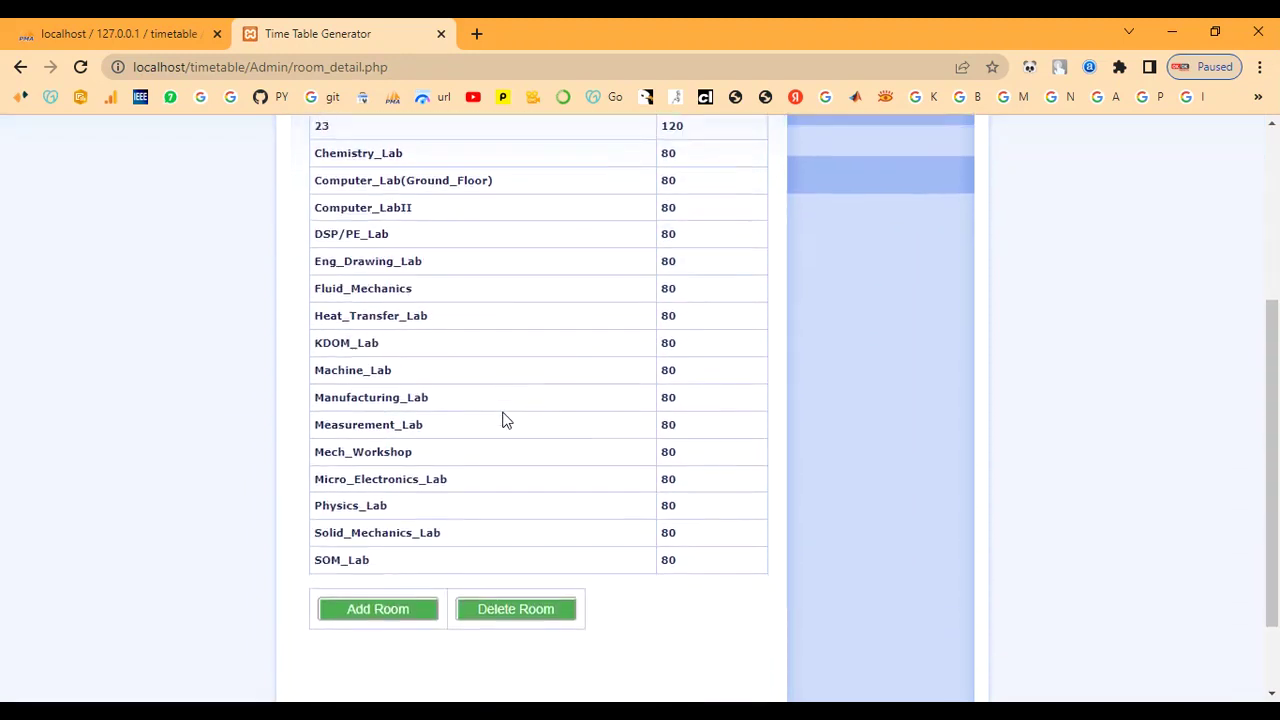
pyautogui.scroll(1, 503, 418)
pyautogui.scroll(2, 503, 418)
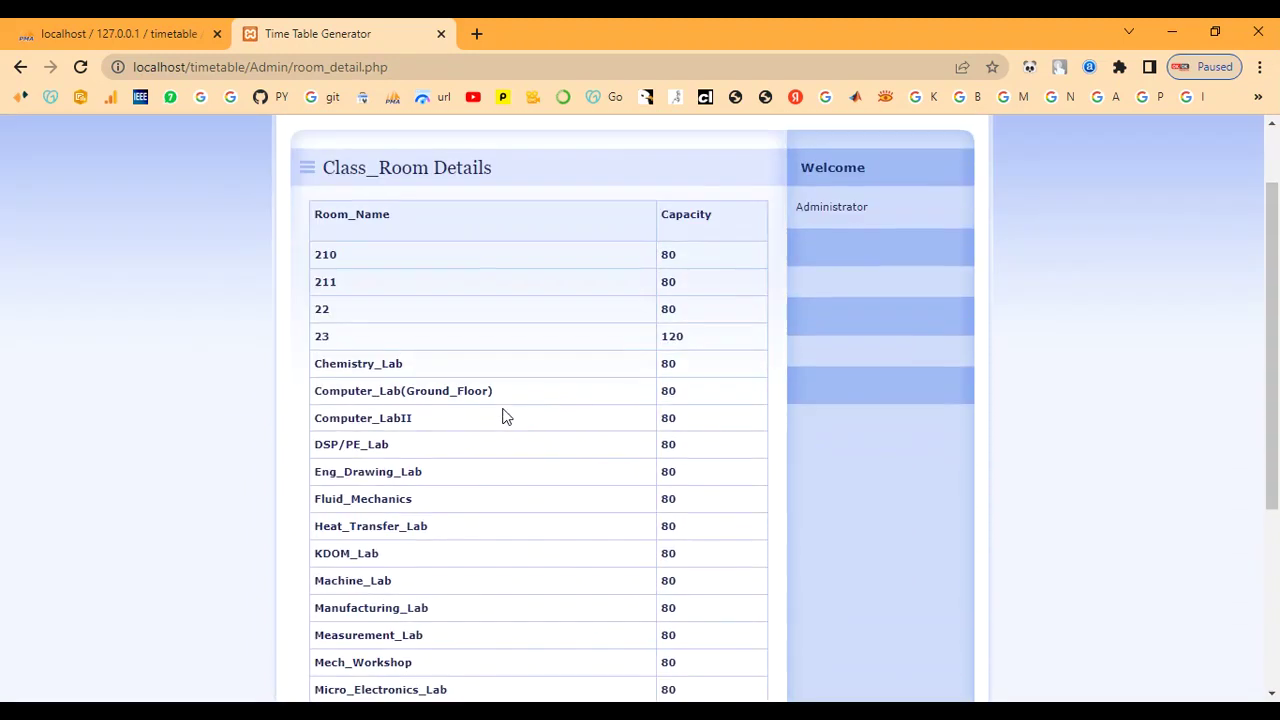
pyautogui.scroll(-4, 503, 415)
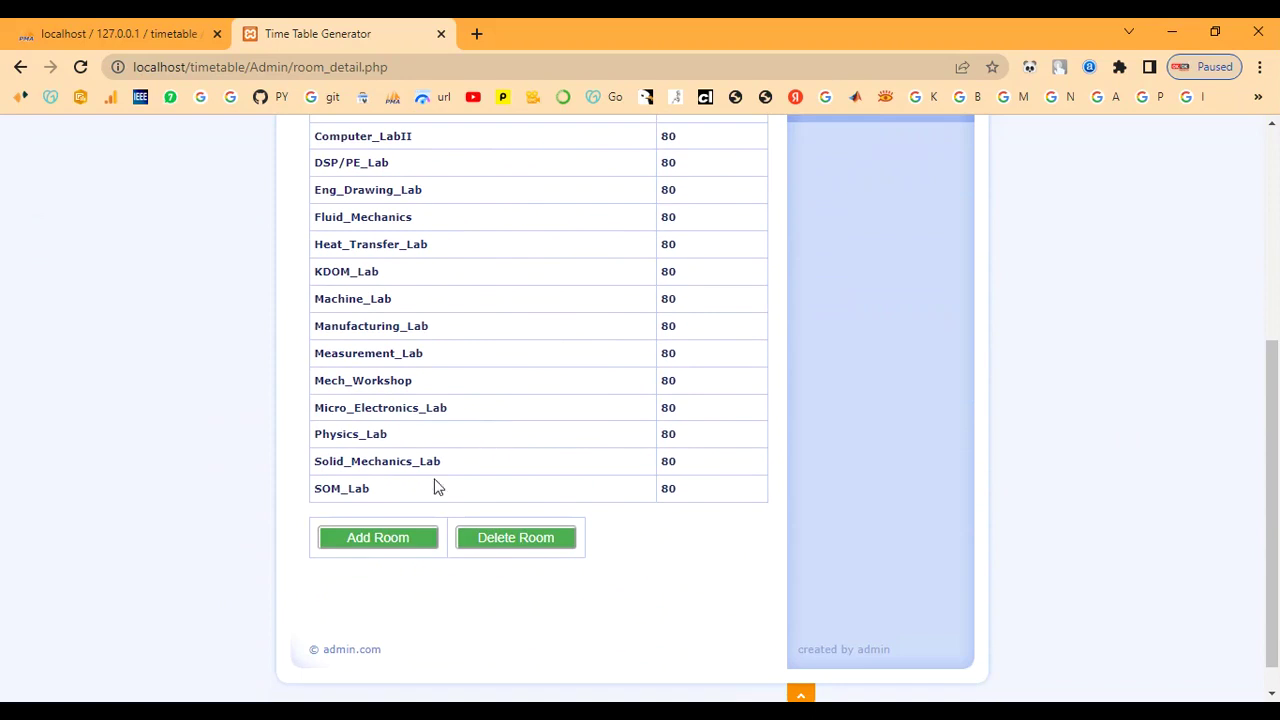
# Try to add a room named IT LAB with a capacity of 60 and check the room list for it.
pyautogui.click(389, 546)
pyautogui.click(468, 326)
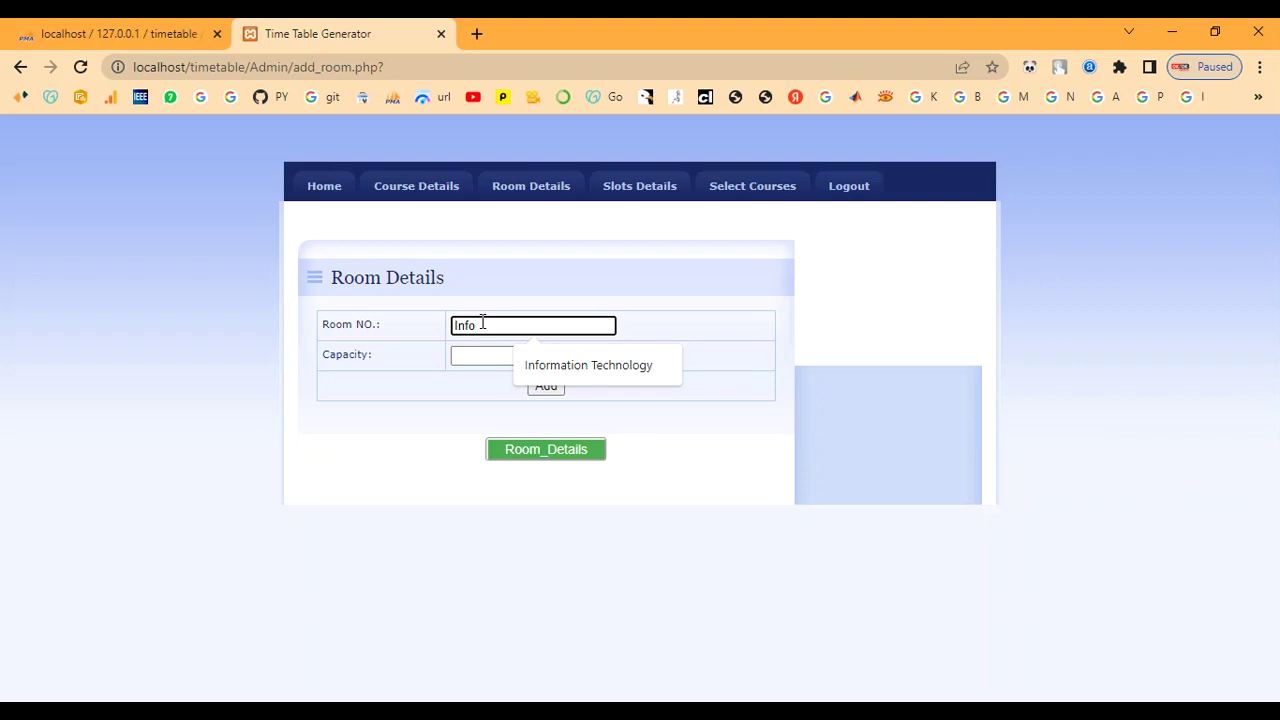
pyautogui.press('BackSpace')
pyautogui.press('BackSpace')
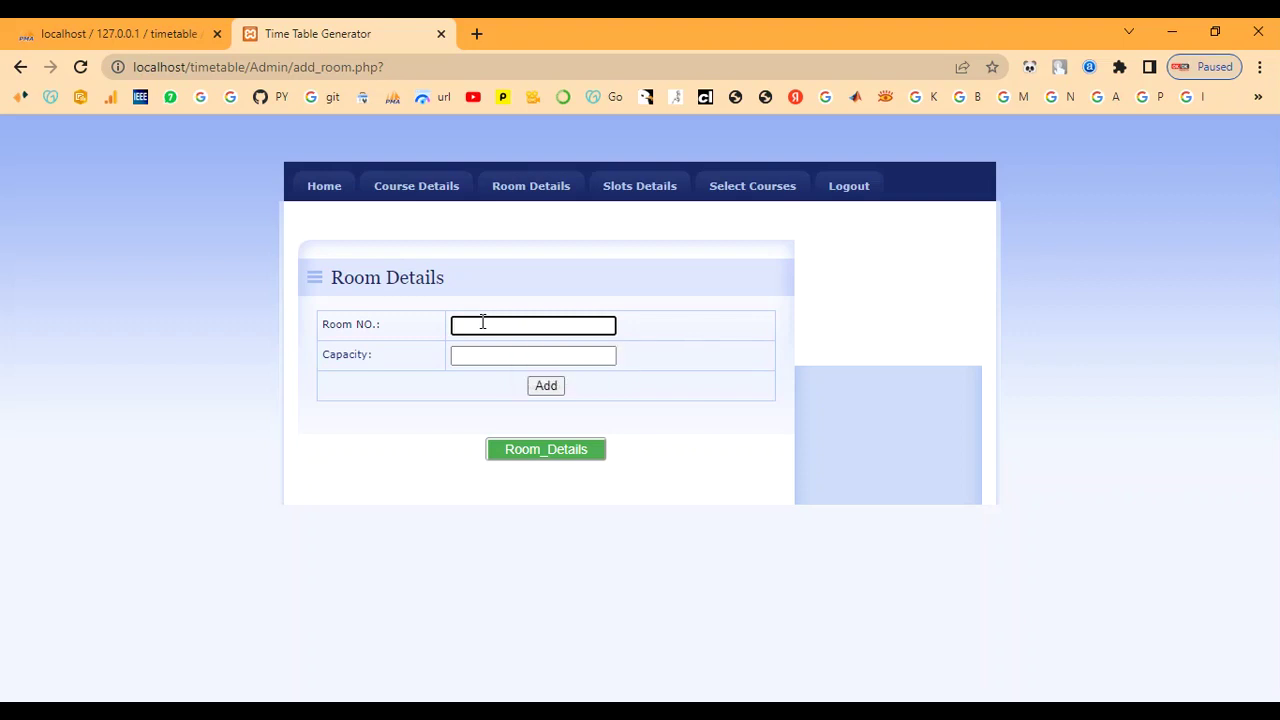
pyautogui.write('I')
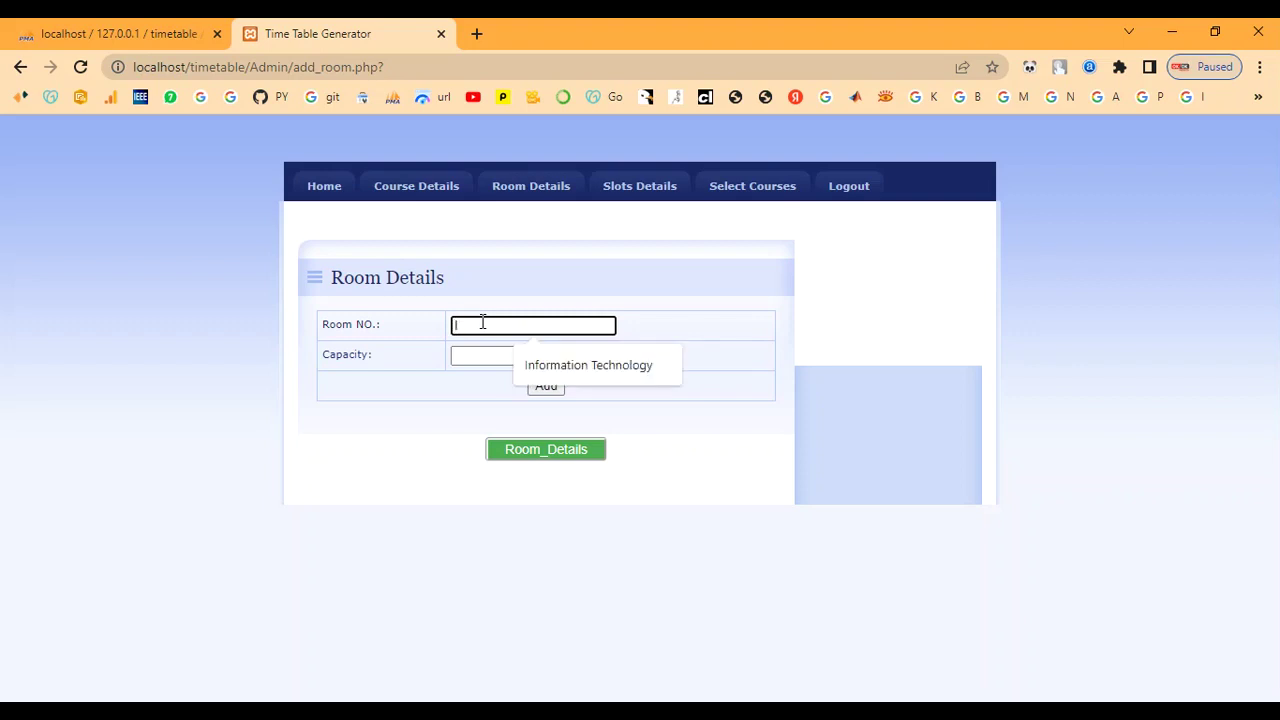
pyautogui.write('T LAB')
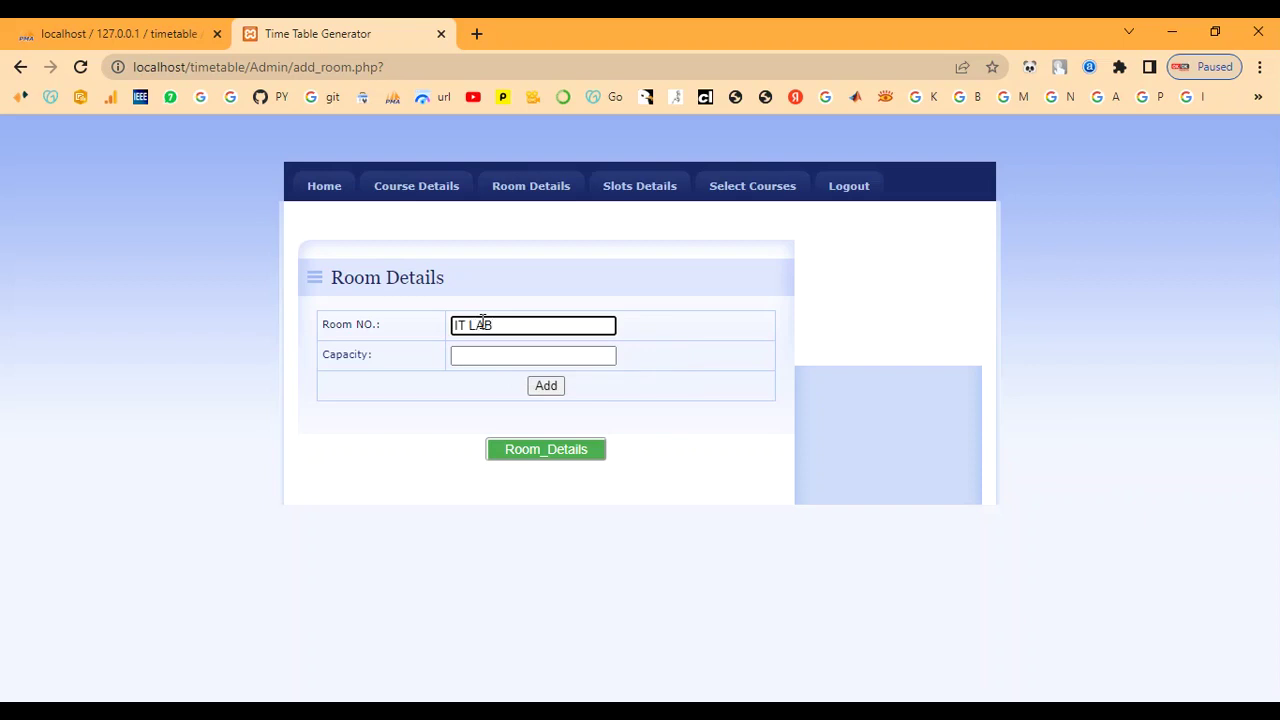
pyautogui.click(463, 349)
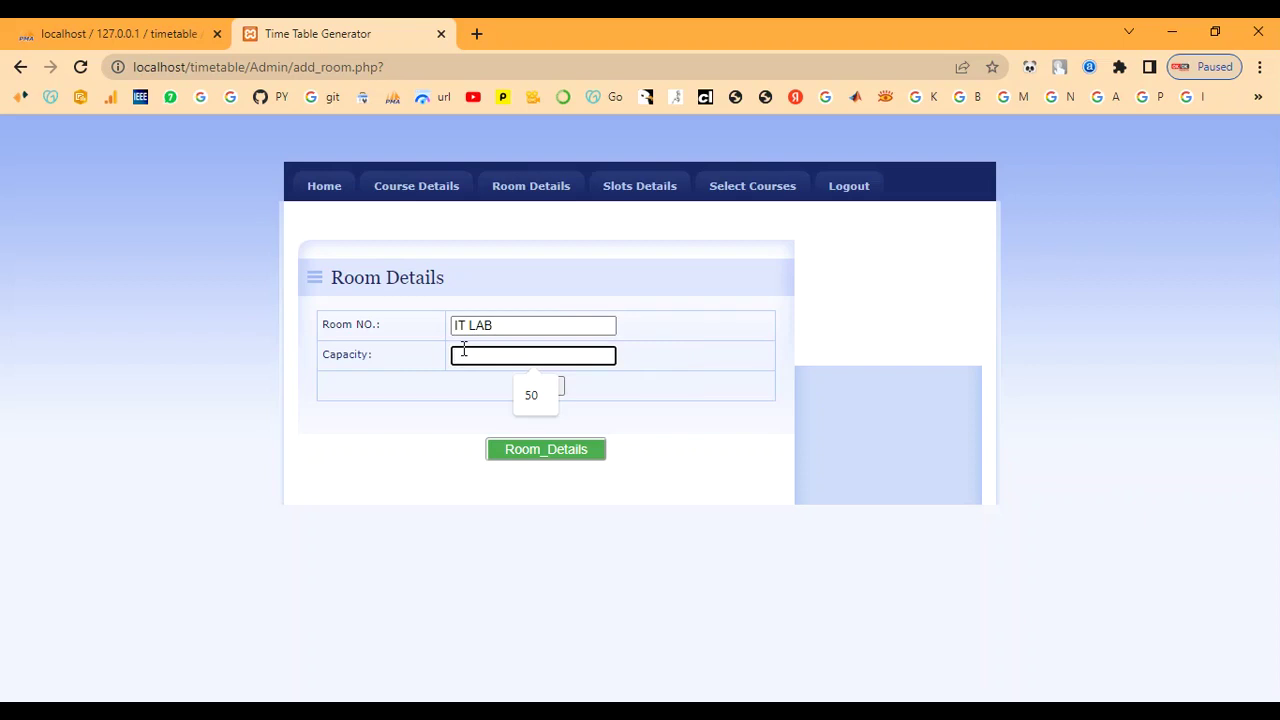
pyautogui.write('60')
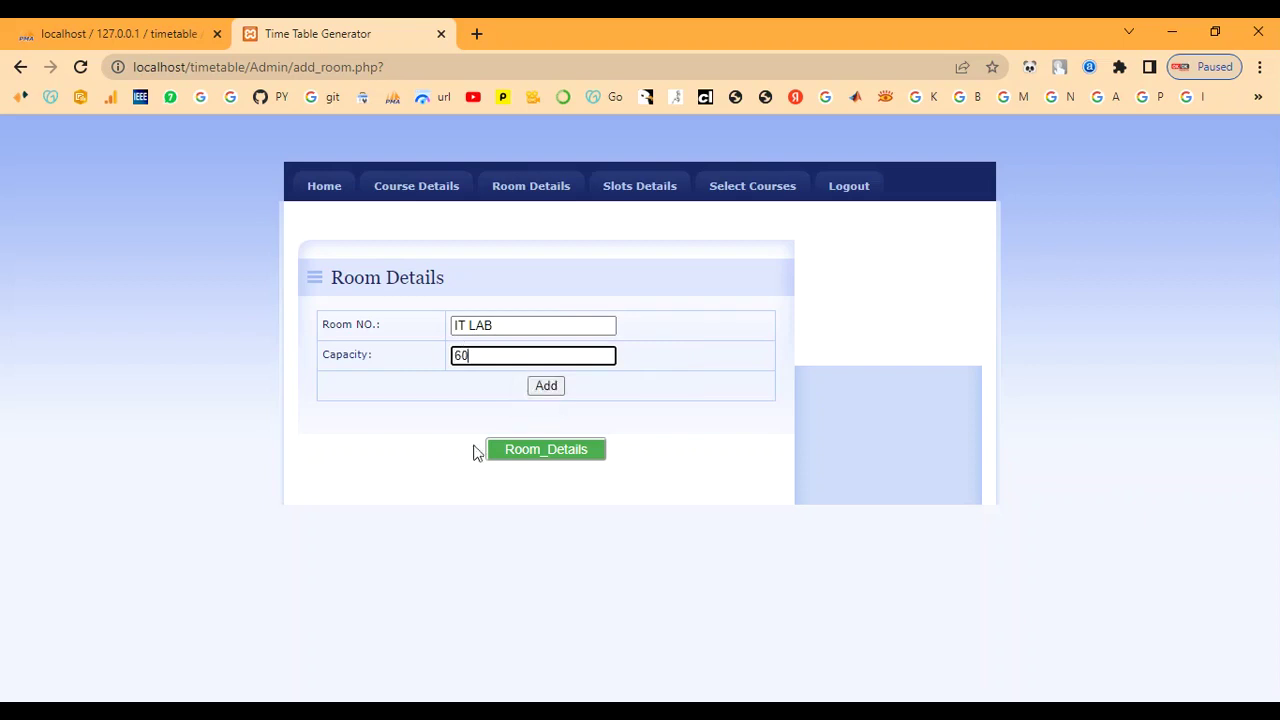
pyautogui.click(541, 455)
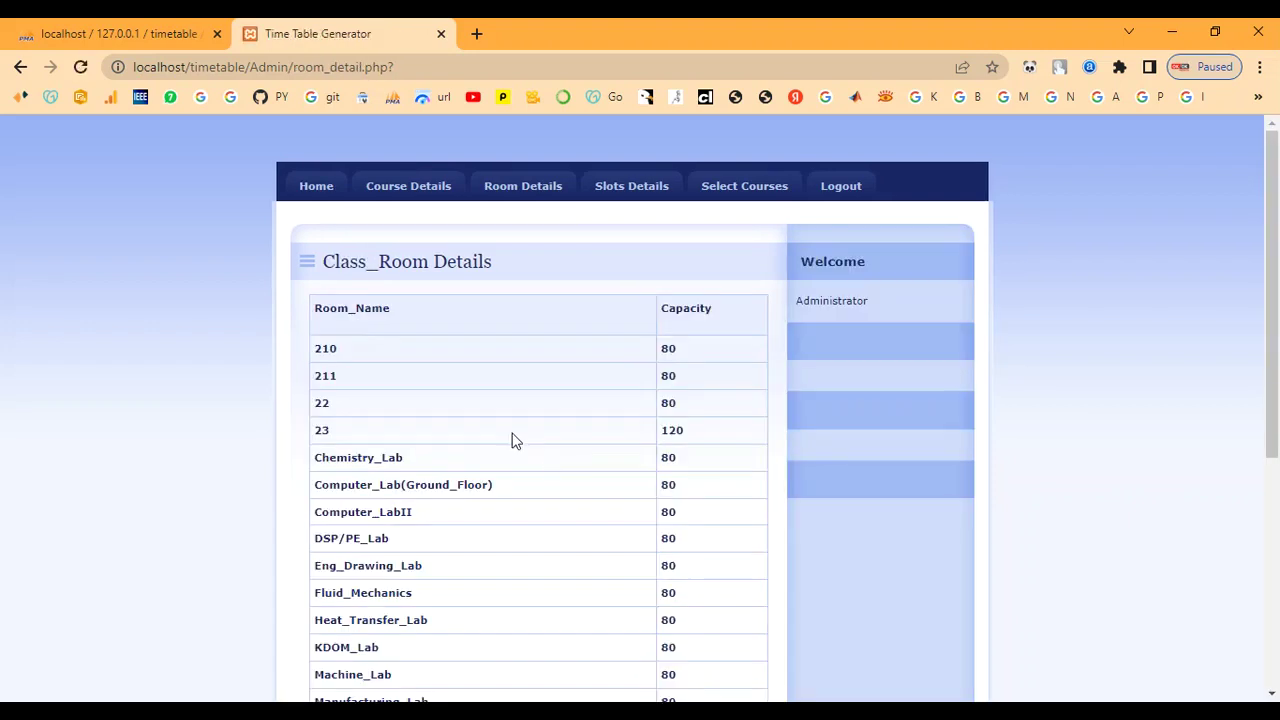
pyautogui.scroll(-4, 429, 363)
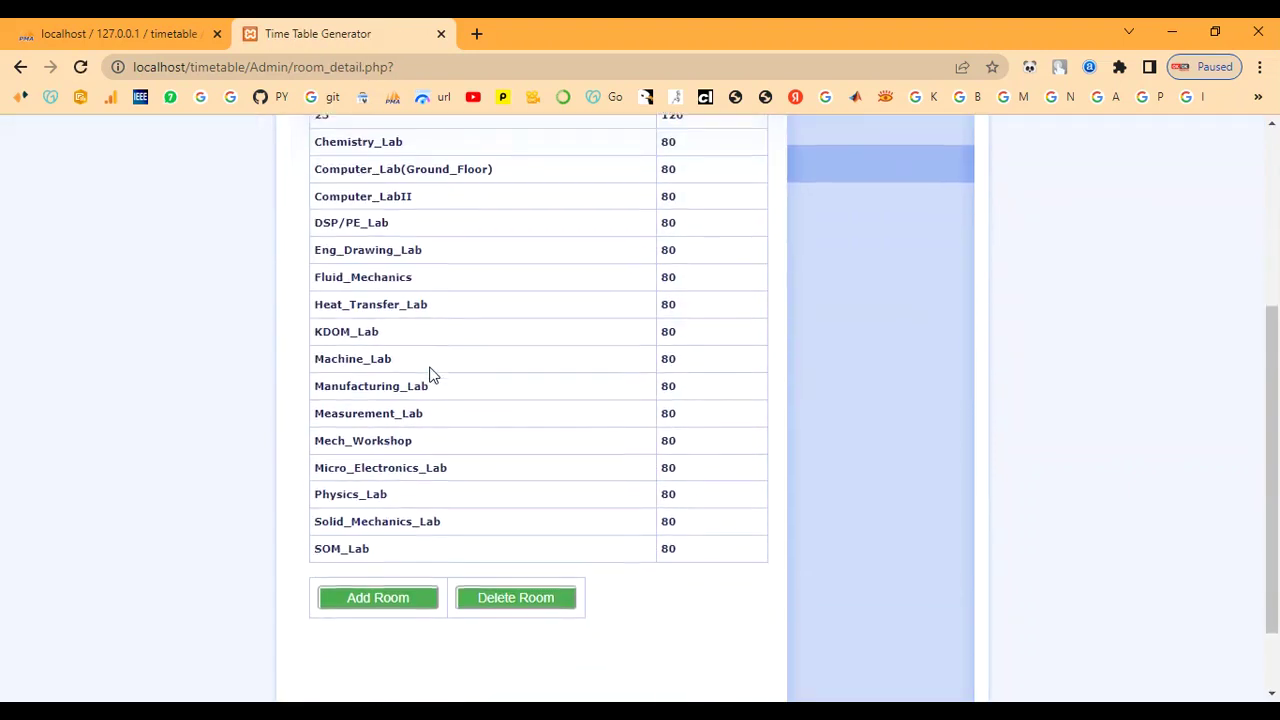
# Add a new room named IT LABS with a capacity of 60.
pyautogui.click(368, 506)
pyautogui.click(474, 326)
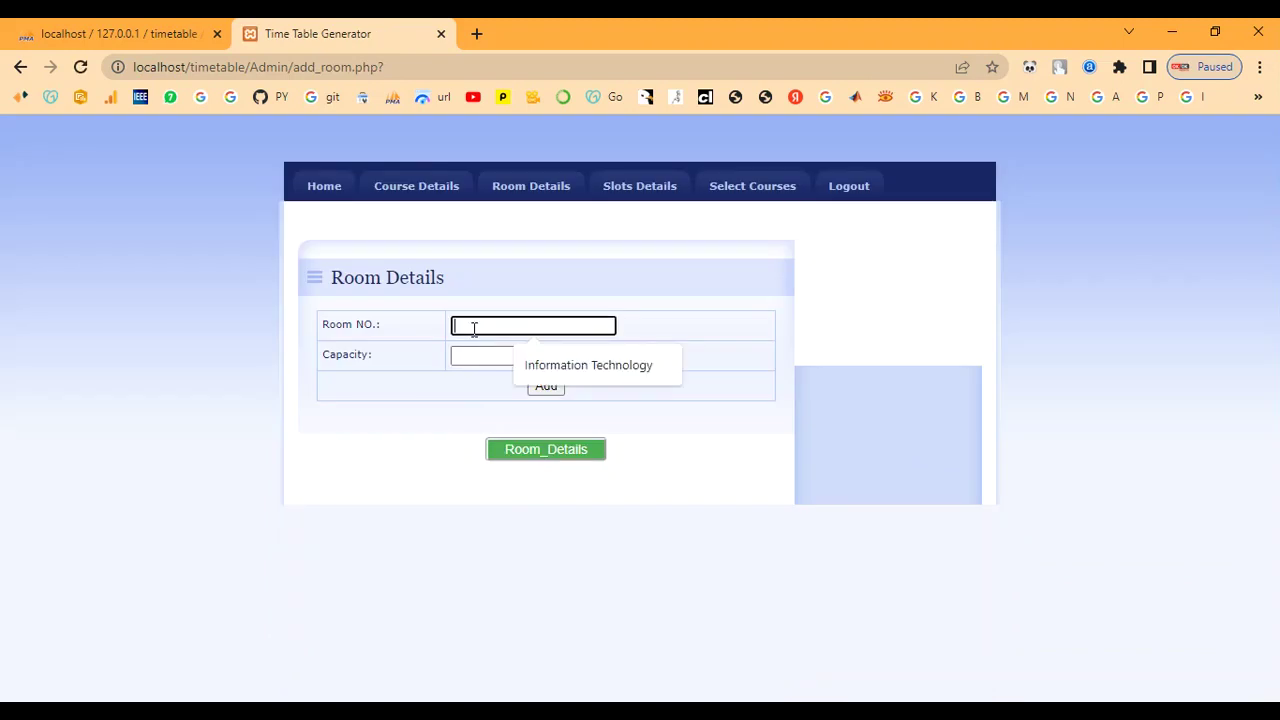
pyautogui.write('IT')
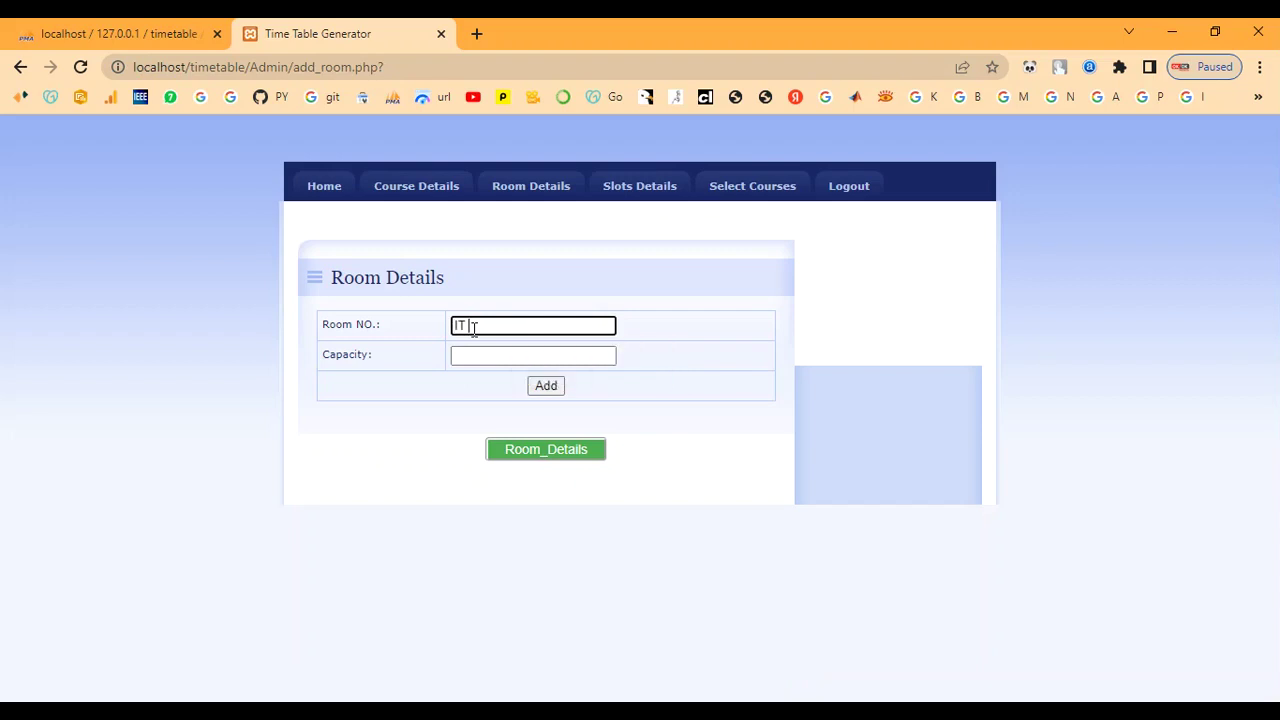
pyautogui.write(' LABS')
pyautogui.press('Tab')
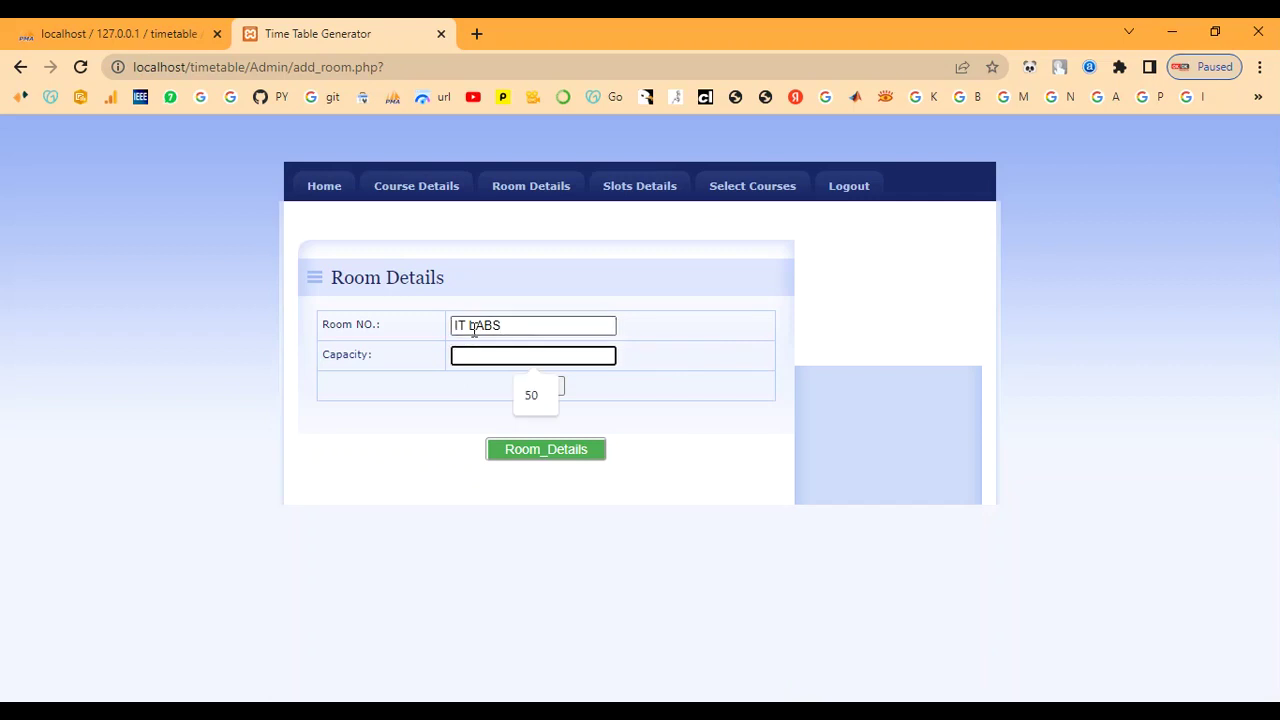
pyautogui.write('60')
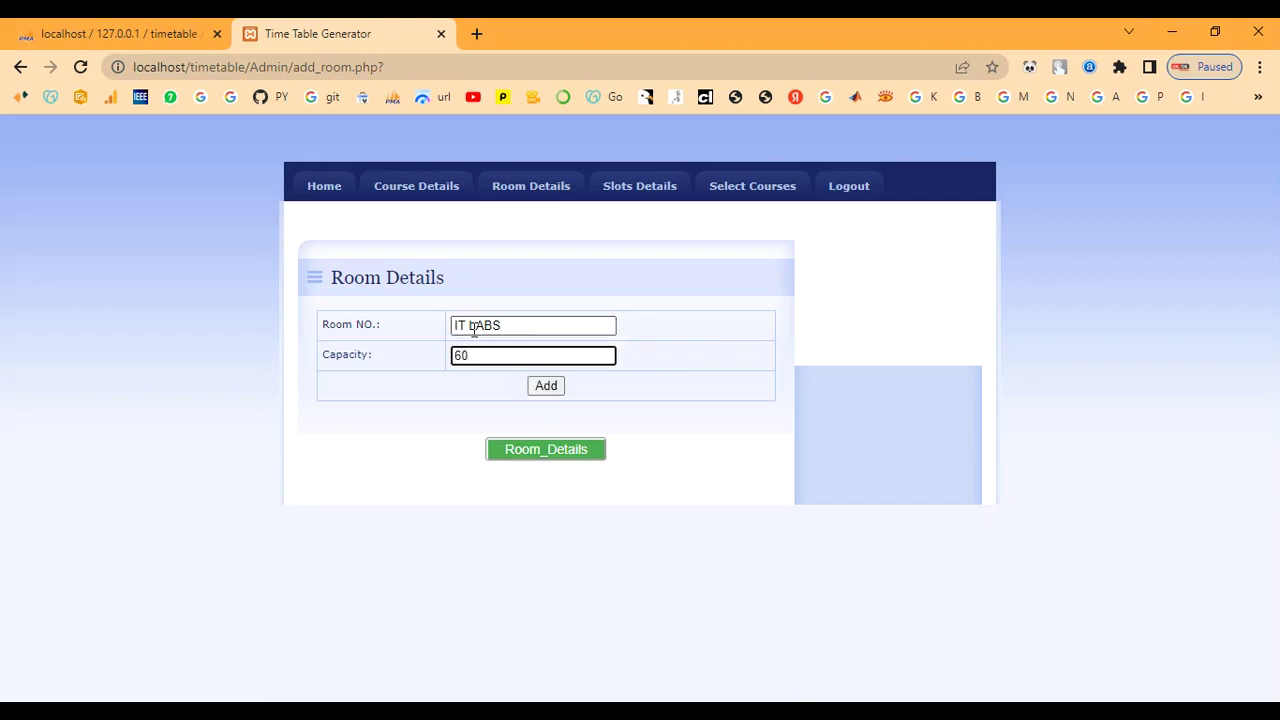
pyautogui.click(538, 390)
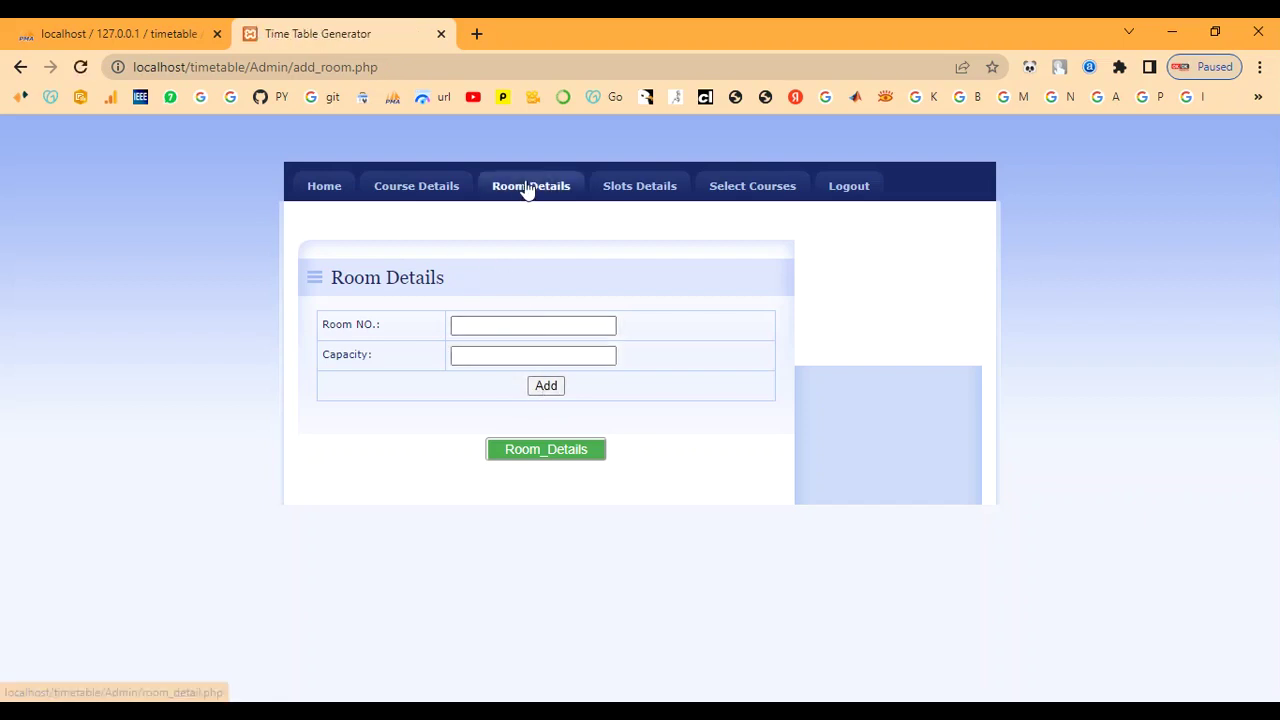
# Check the IT LABS entry and its capacity in the classroom list.
pyautogui.click(557, 456)
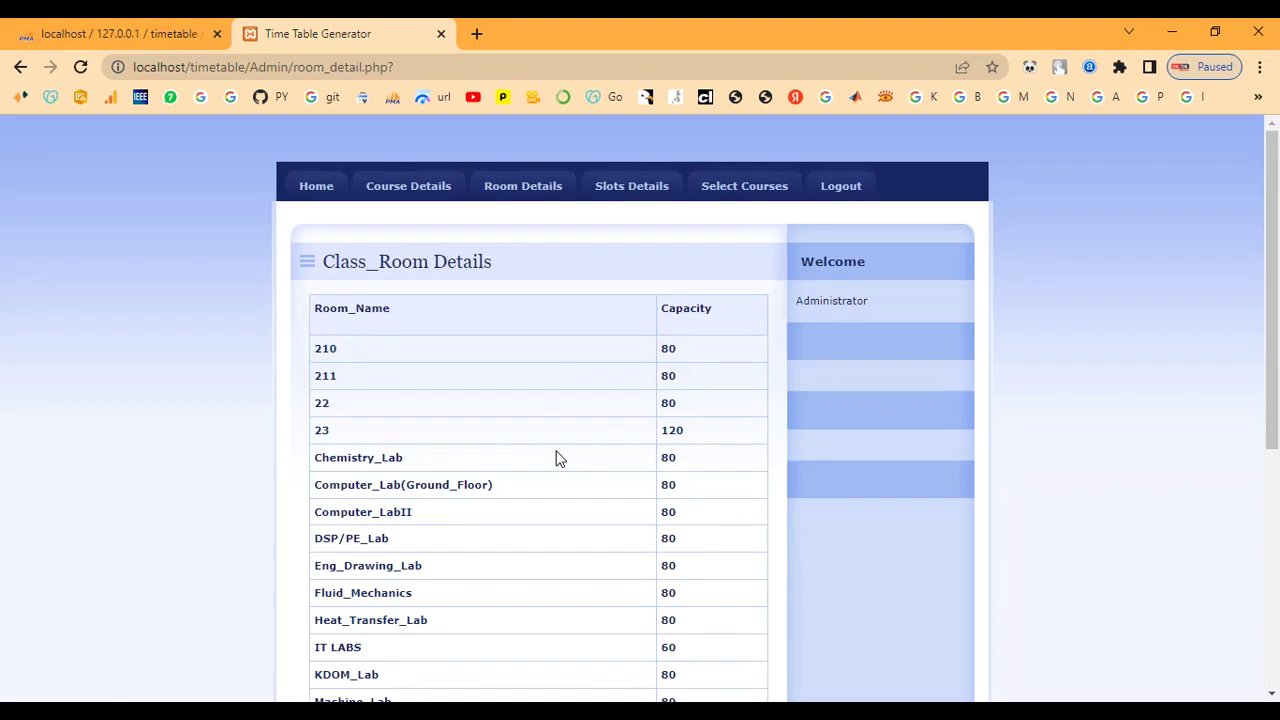
pyautogui.scroll(-2, 410, 430)
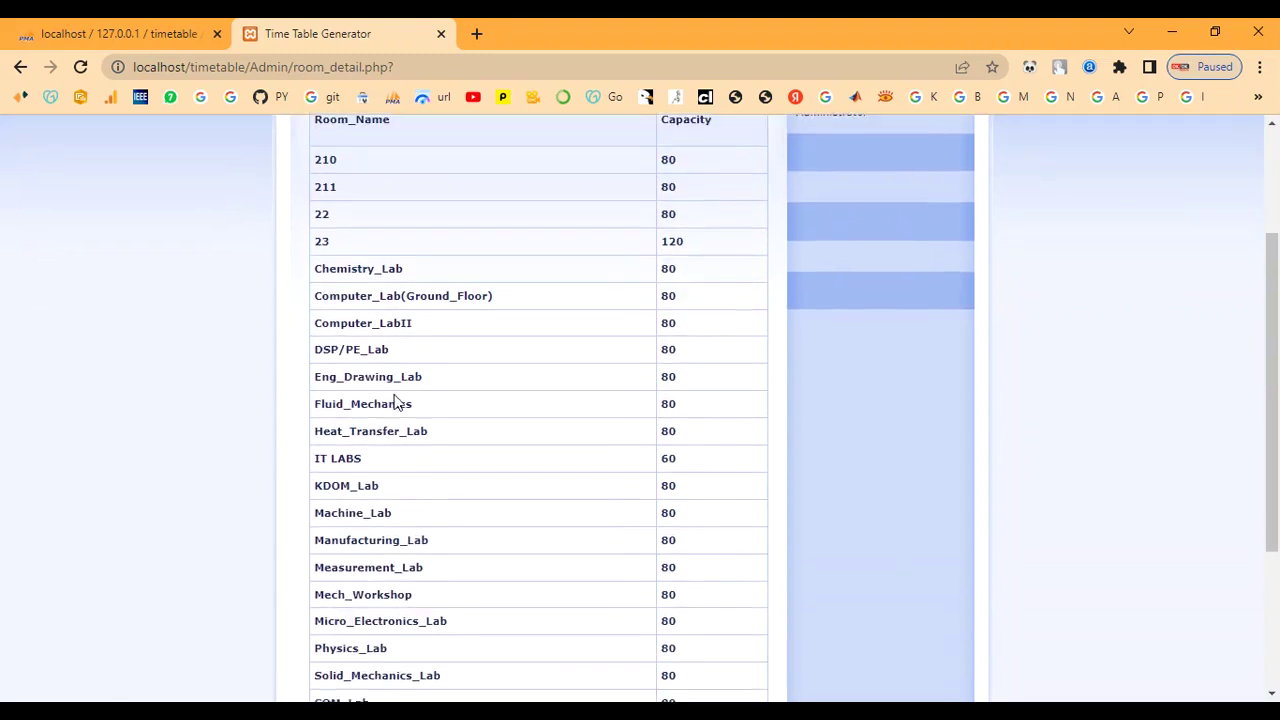
pyautogui.scroll(-1, 395, 402)
pyautogui.moveTo(305, 366); pyautogui.dragTo(364, 366)
pyautogui.click(666, 366)
pyautogui.doubleClick(666, 366)
pyautogui.scroll(-1, 652, 378)
pyautogui.scroll(4, 652, 378)
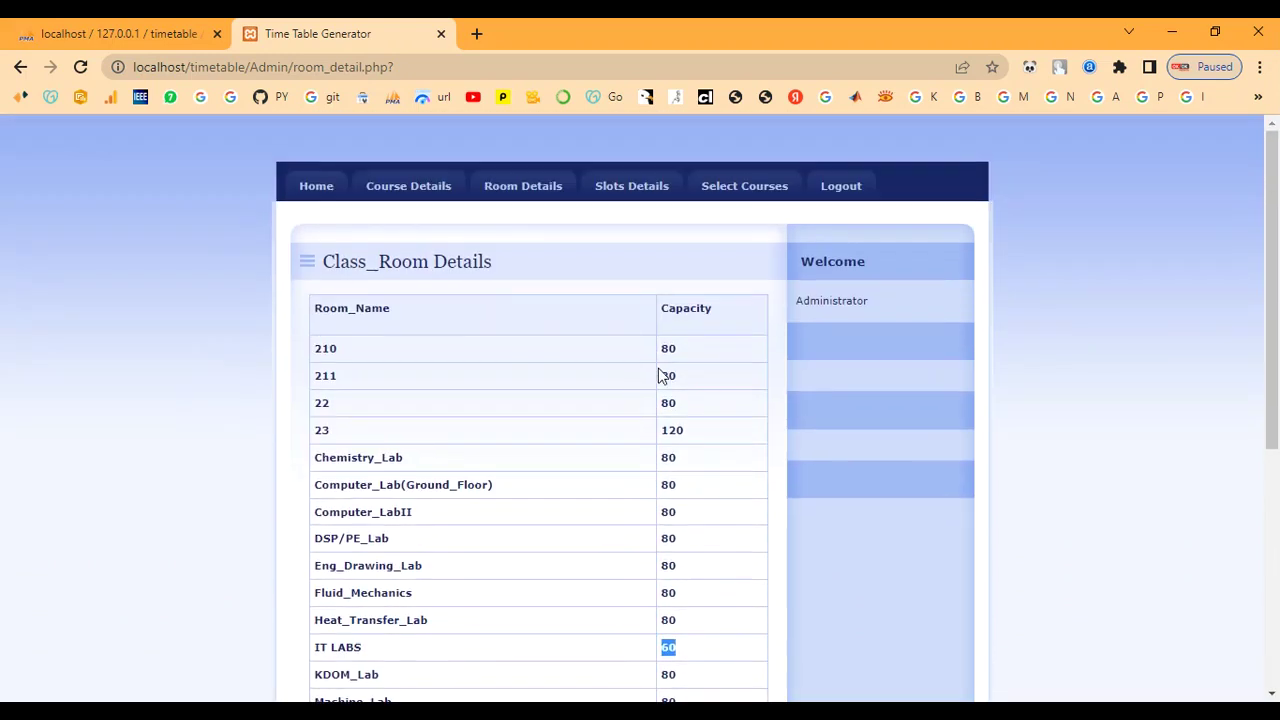
# From the slot details, start a new slot S13 and assign it to Monday, Wednesday and Friday.
pyautogui.click(620, 192)
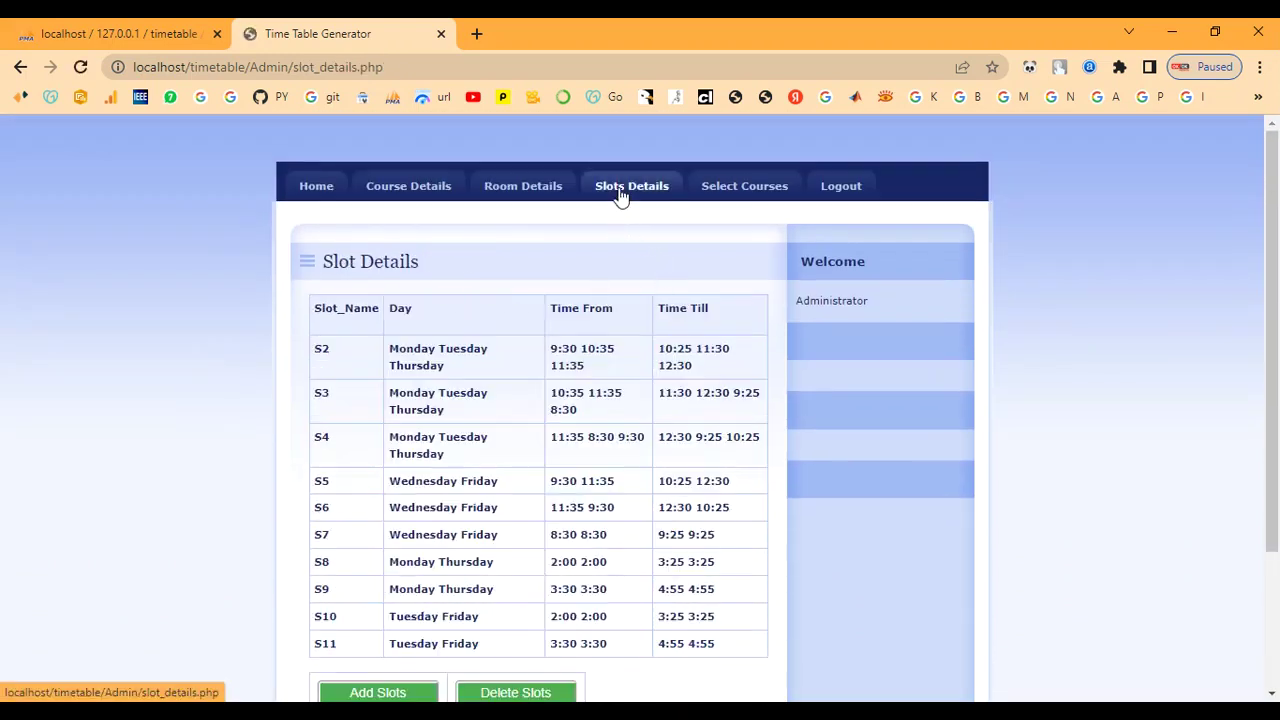
pyautogui.scroll(-2, 586, 289)
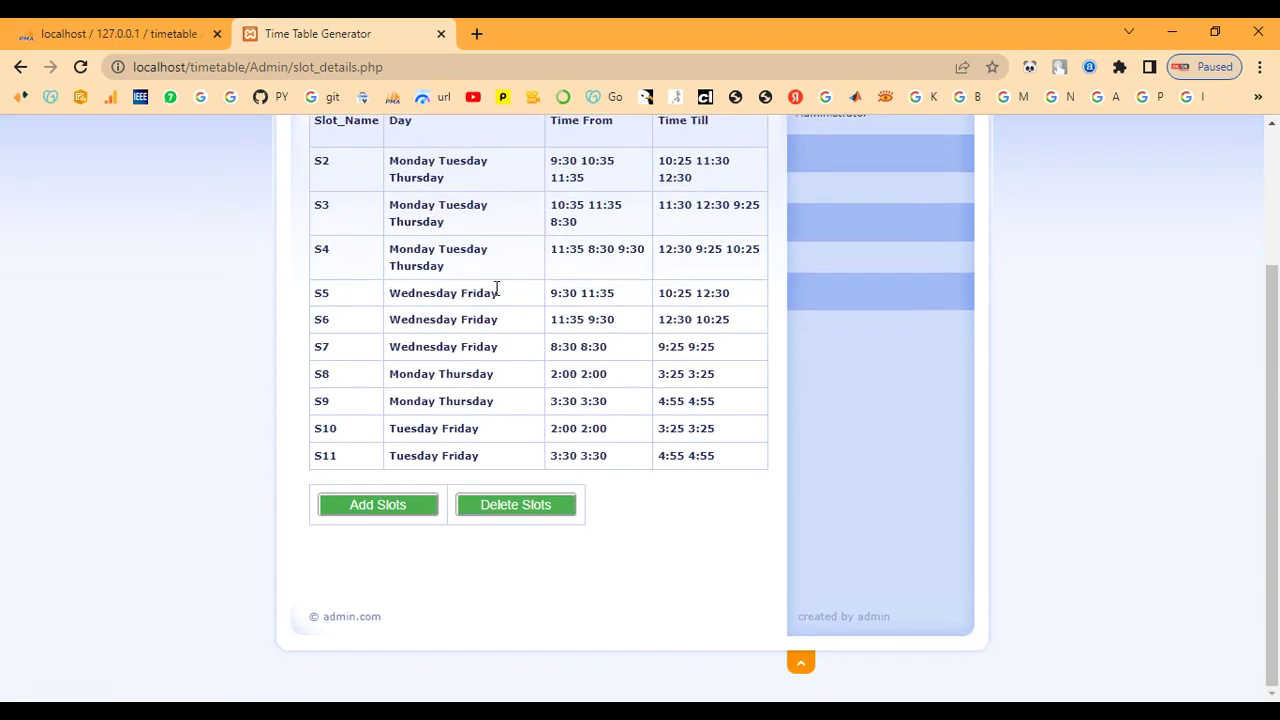
pyautogui.scroll(1, 466, 283)
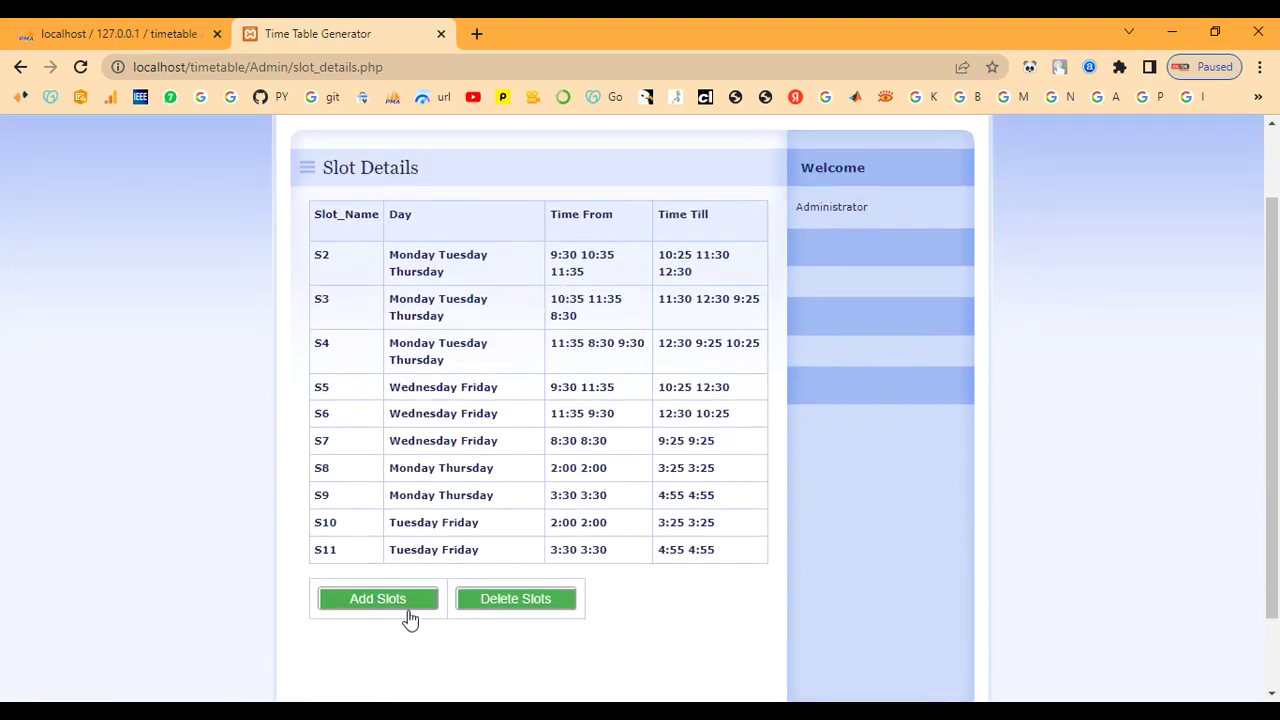
pyautogui.click(396, 612)
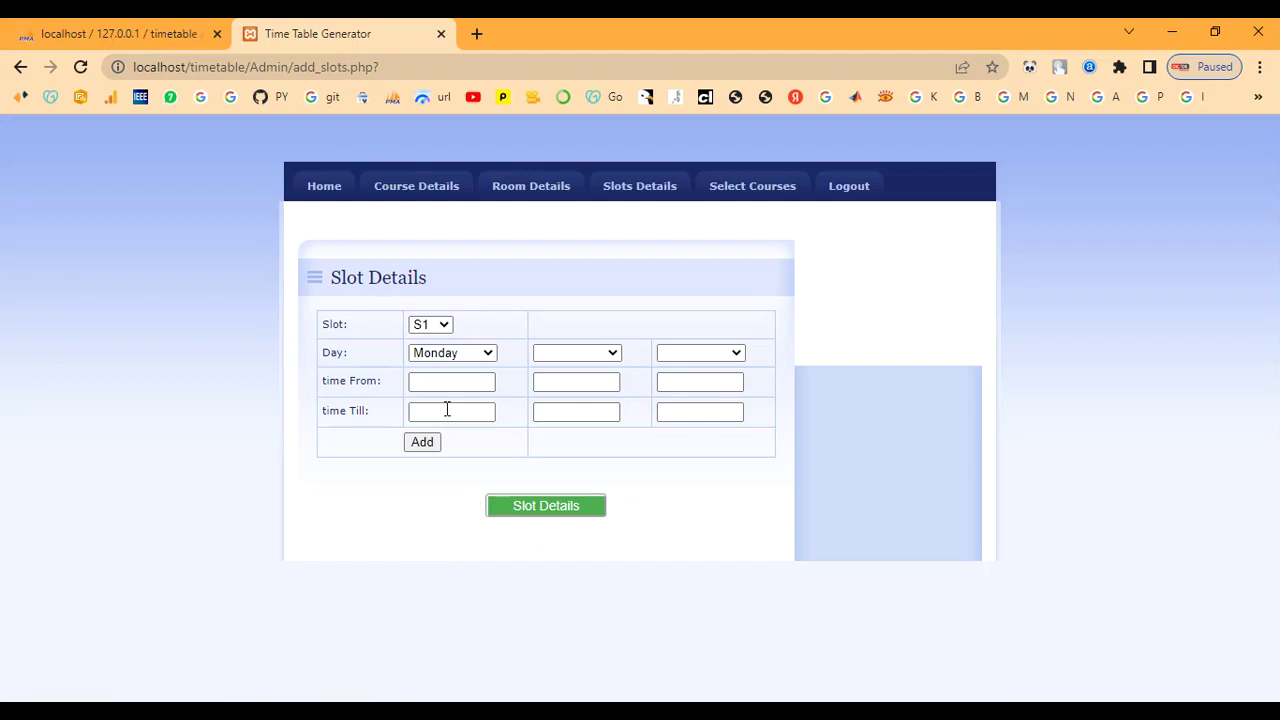
pyautogui.click(430, 330)
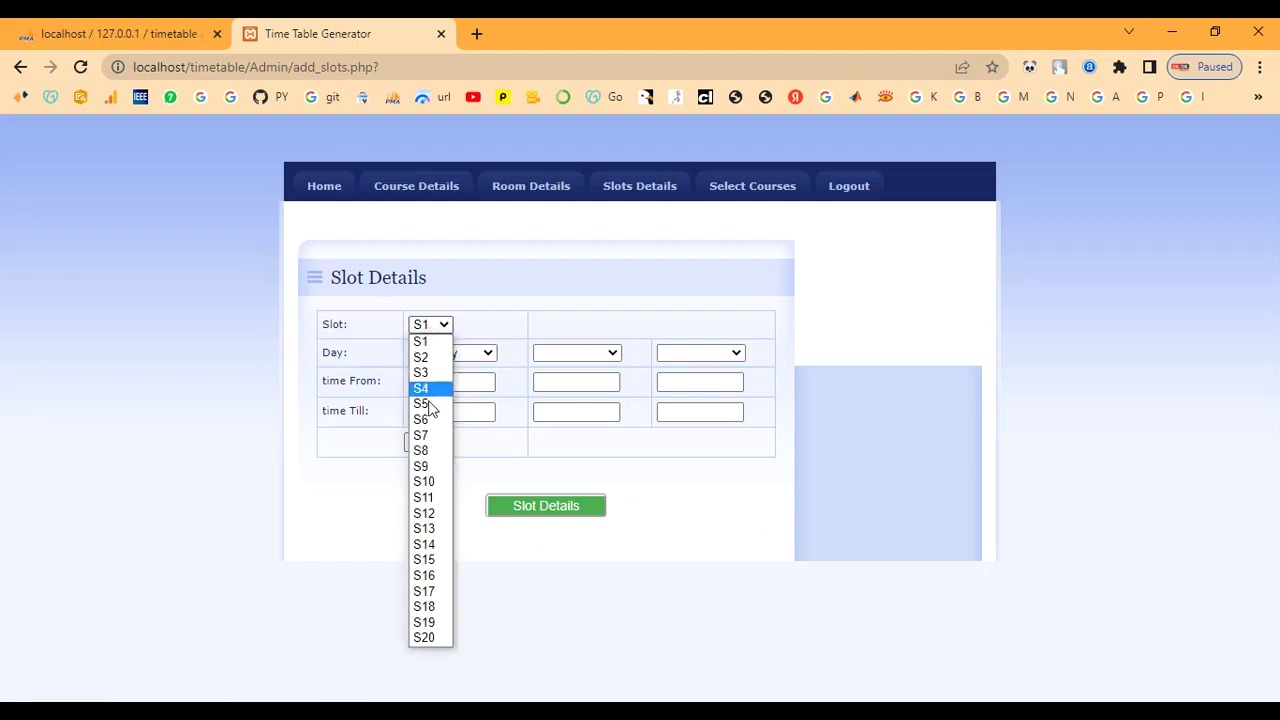
pyautogui.click(425, 528)
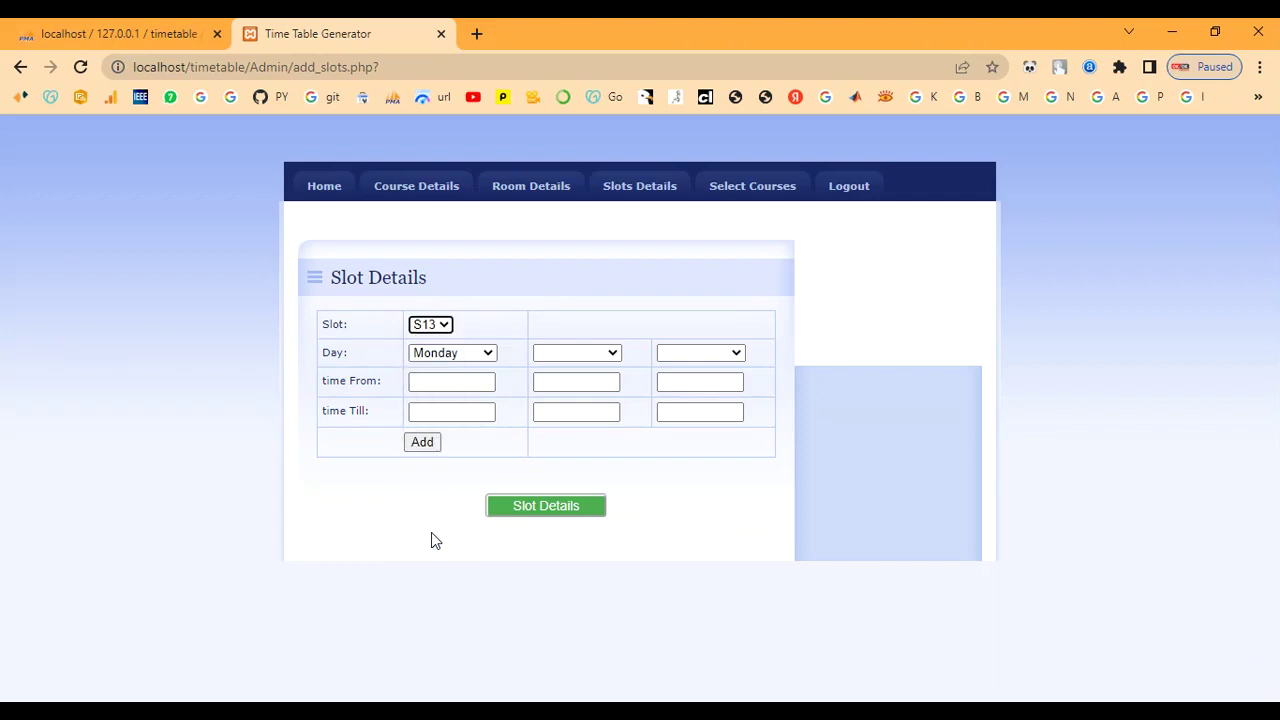
pyautogui.click(454, 355)
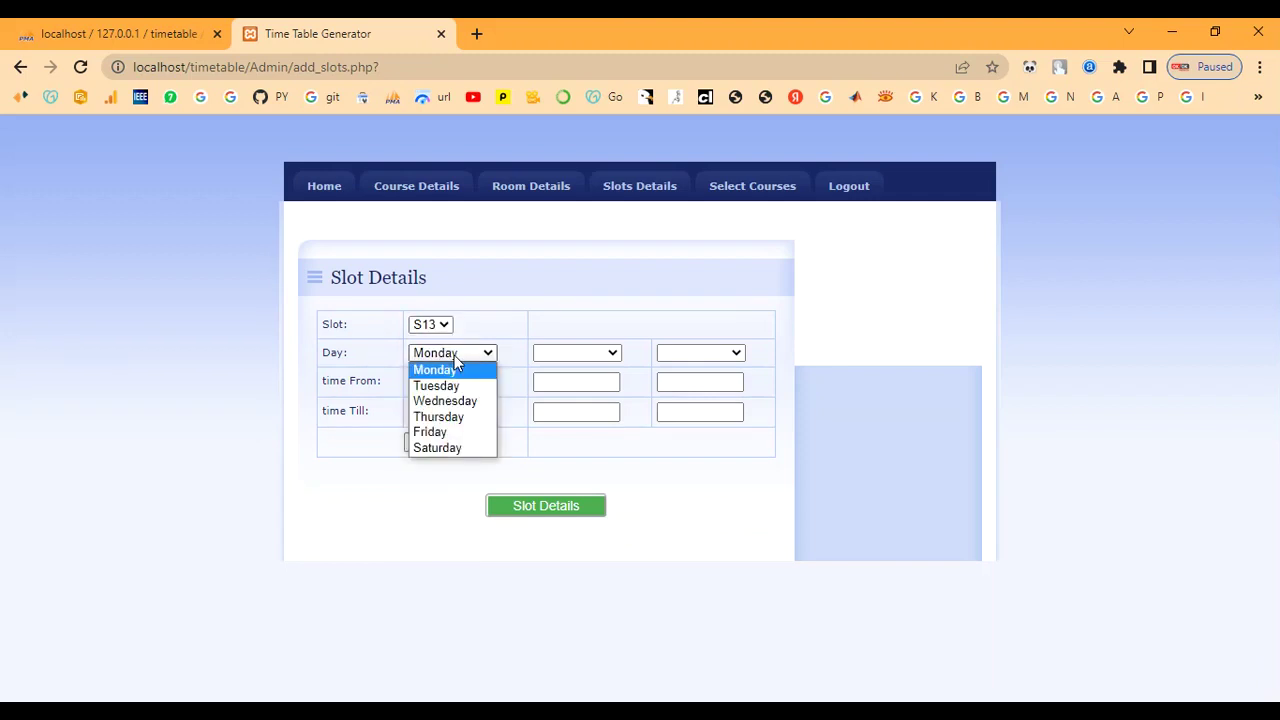
pyautogui.click(454, 358)
pyautogui.click(566, 355)
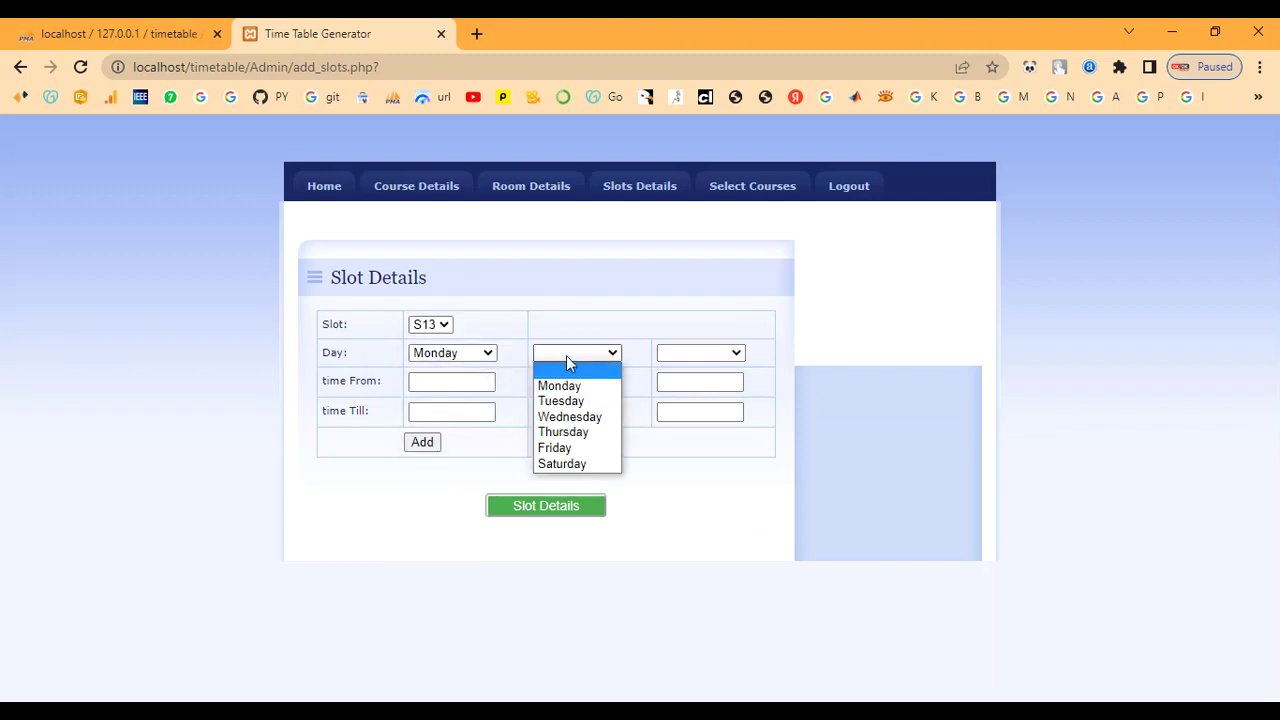
pyautogui.click(570, 416)
pyautogui.click(664, 355)
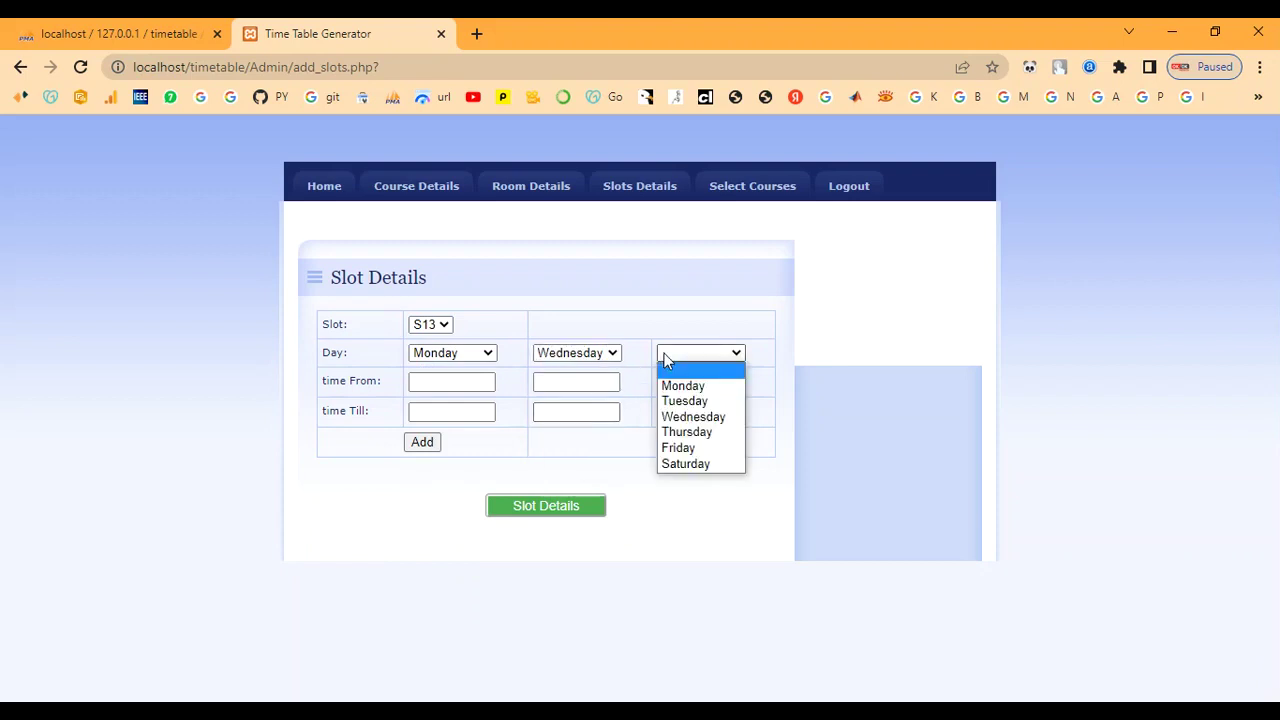
pyautogui.click(680, 447)
# Set the slot's time from 10.00 till 2.00 on all three days and add it.
pyautogui.click(460, 385)
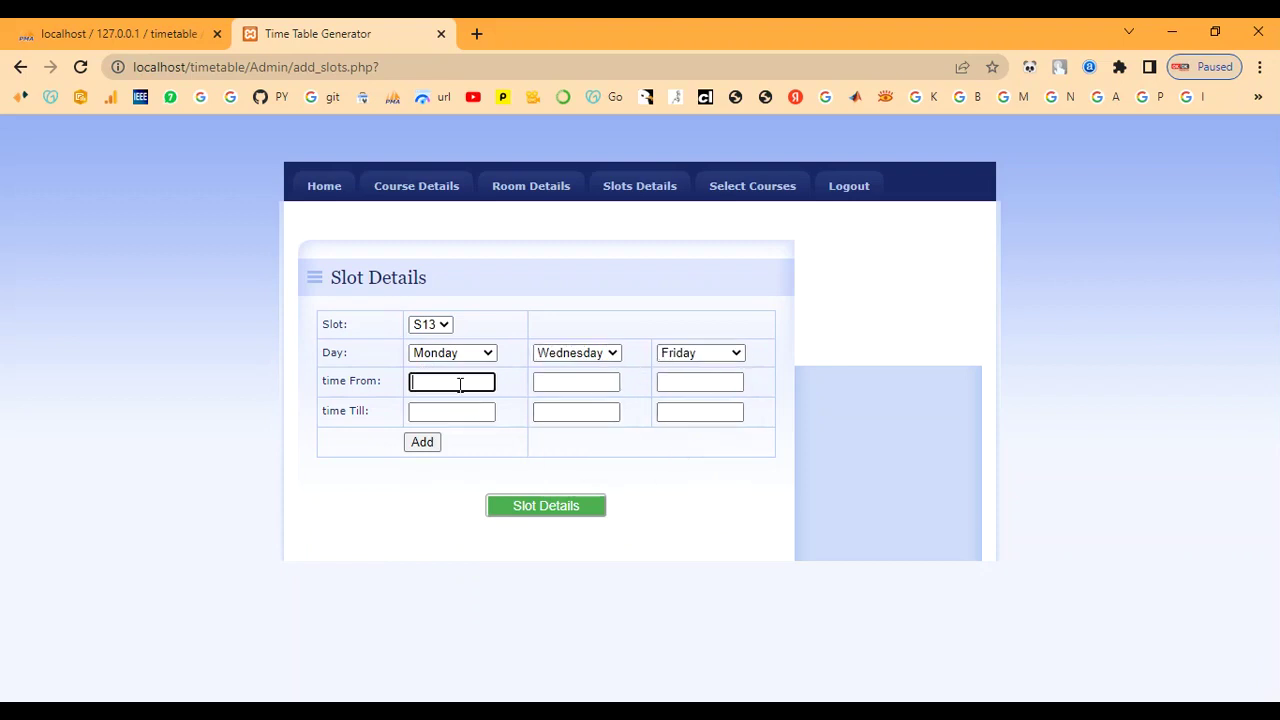
pyautogui.write('10.00')
pyautogui.click(433, 412)
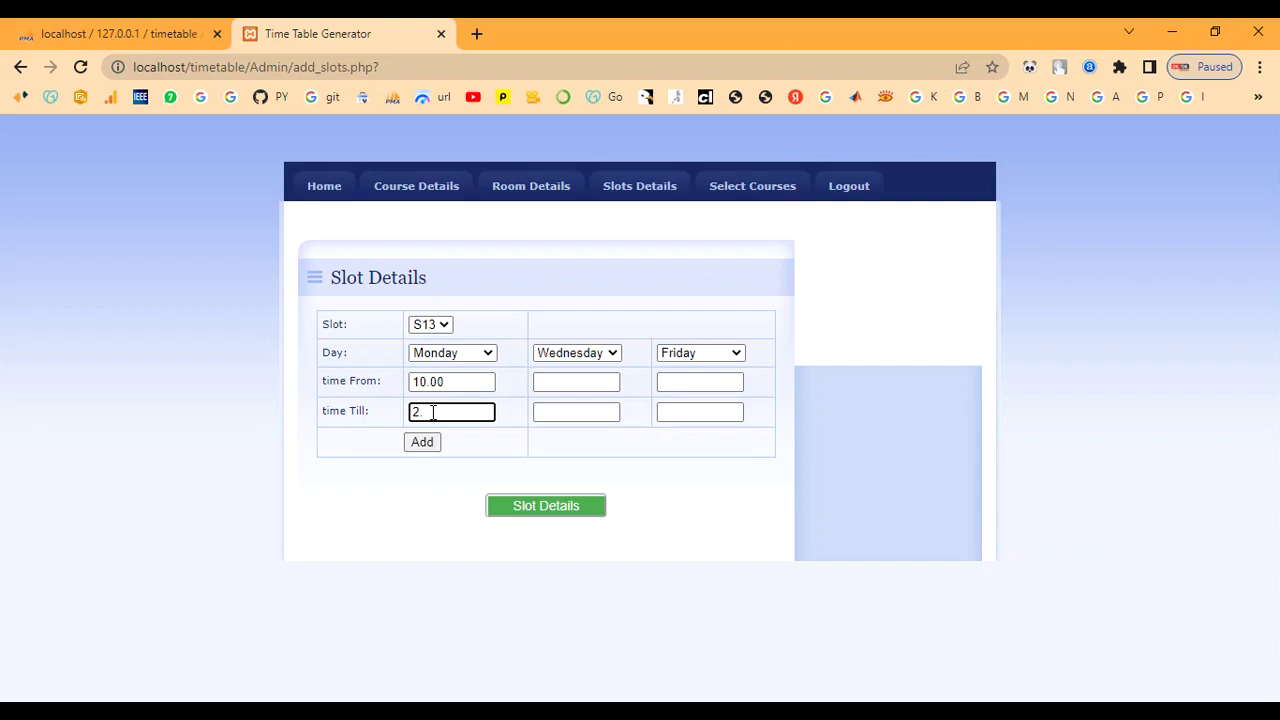
pyautogui.write('.00')
pyautogui.press('Tab')
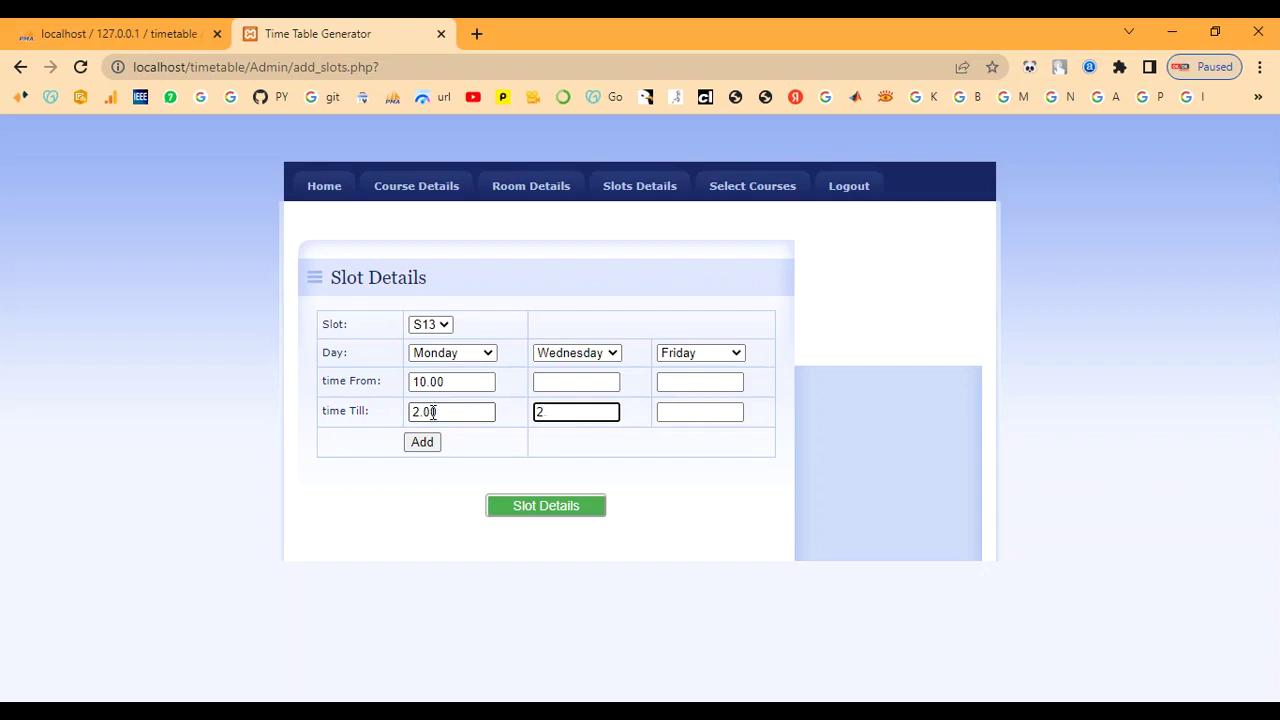
pyautogui.press('Tab')
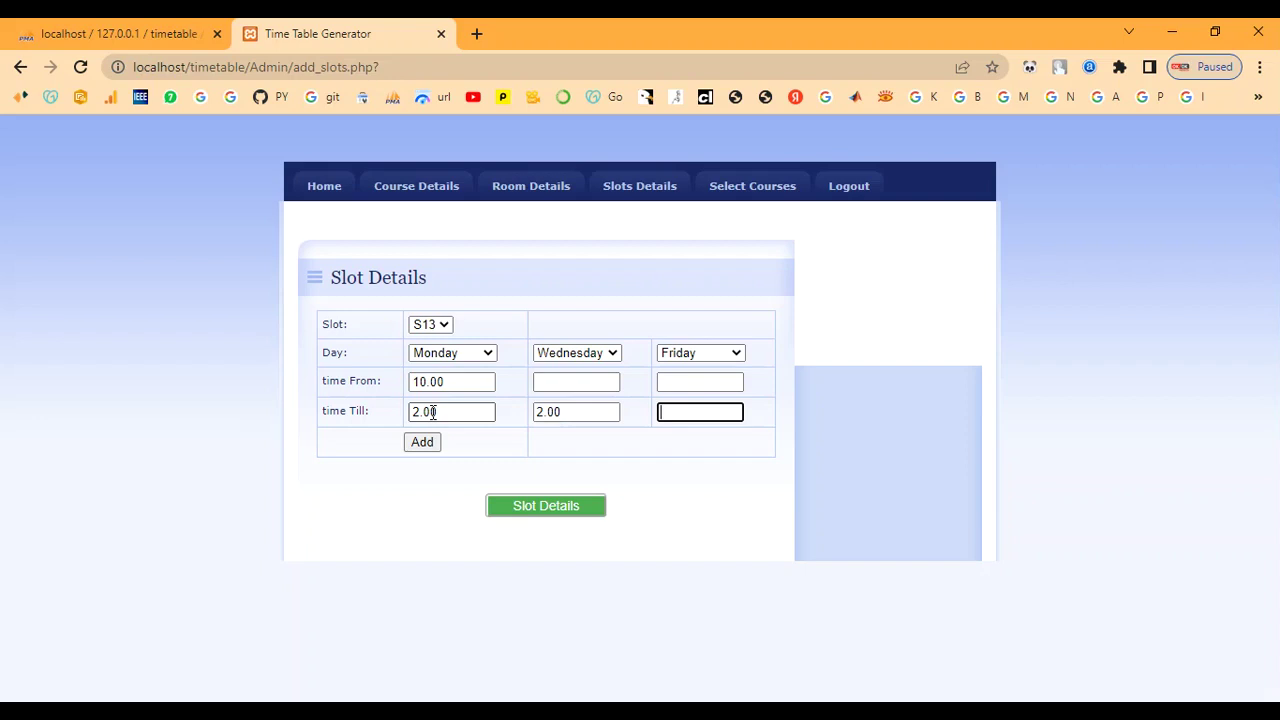
pyautogui.write('2.00')
pyautogui.click(539, 382)
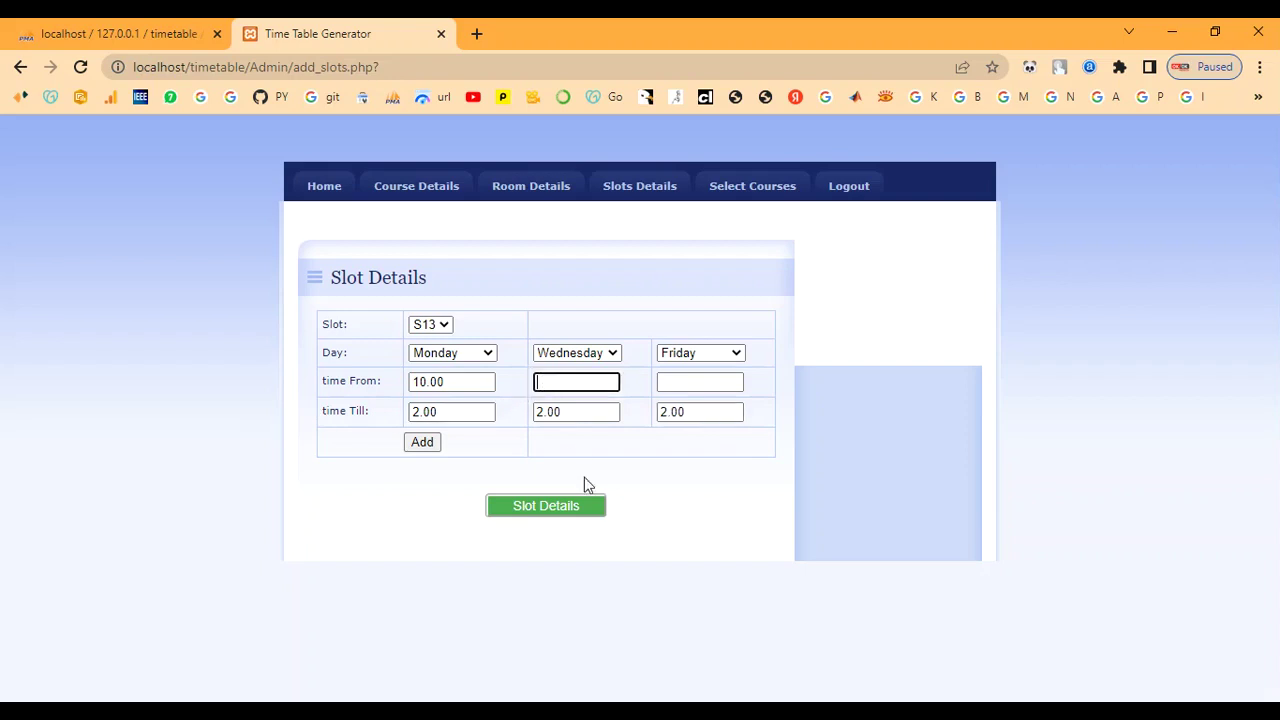
pyautogui.write('10.00')
pyautogui.press('Tab')
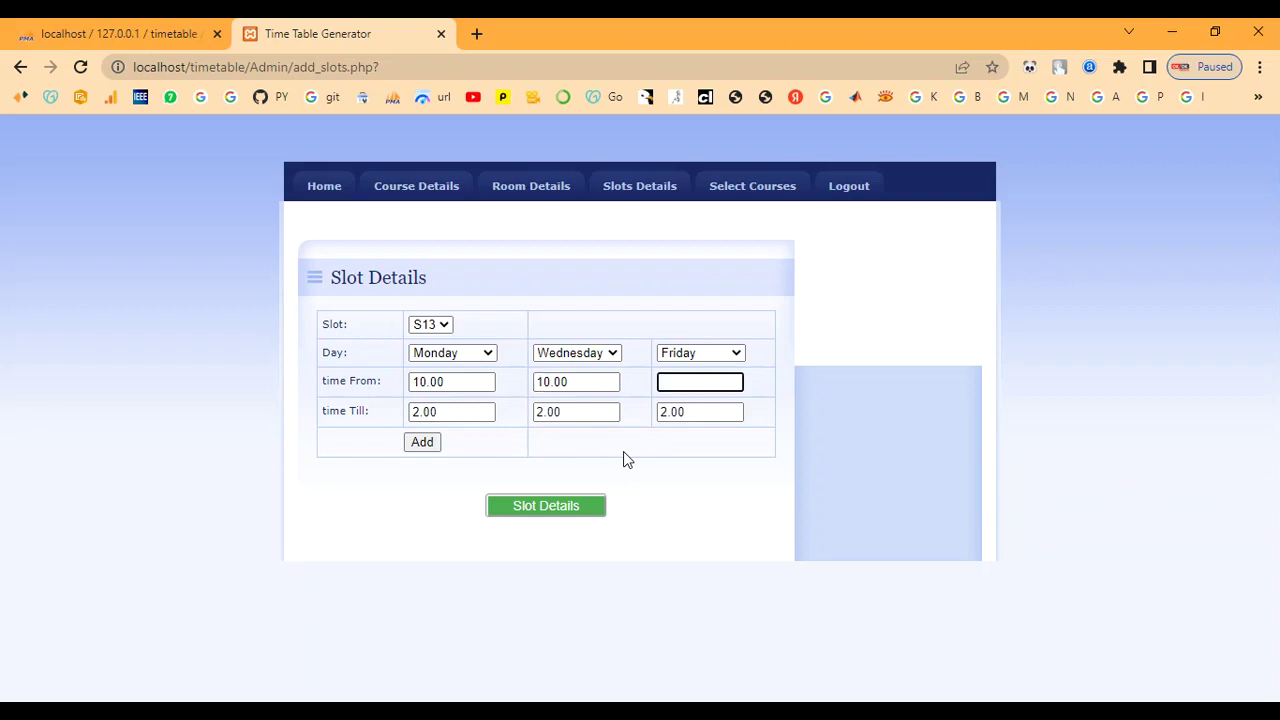
pyautogui.write('10.00')
pyautogui.click(424, 443)
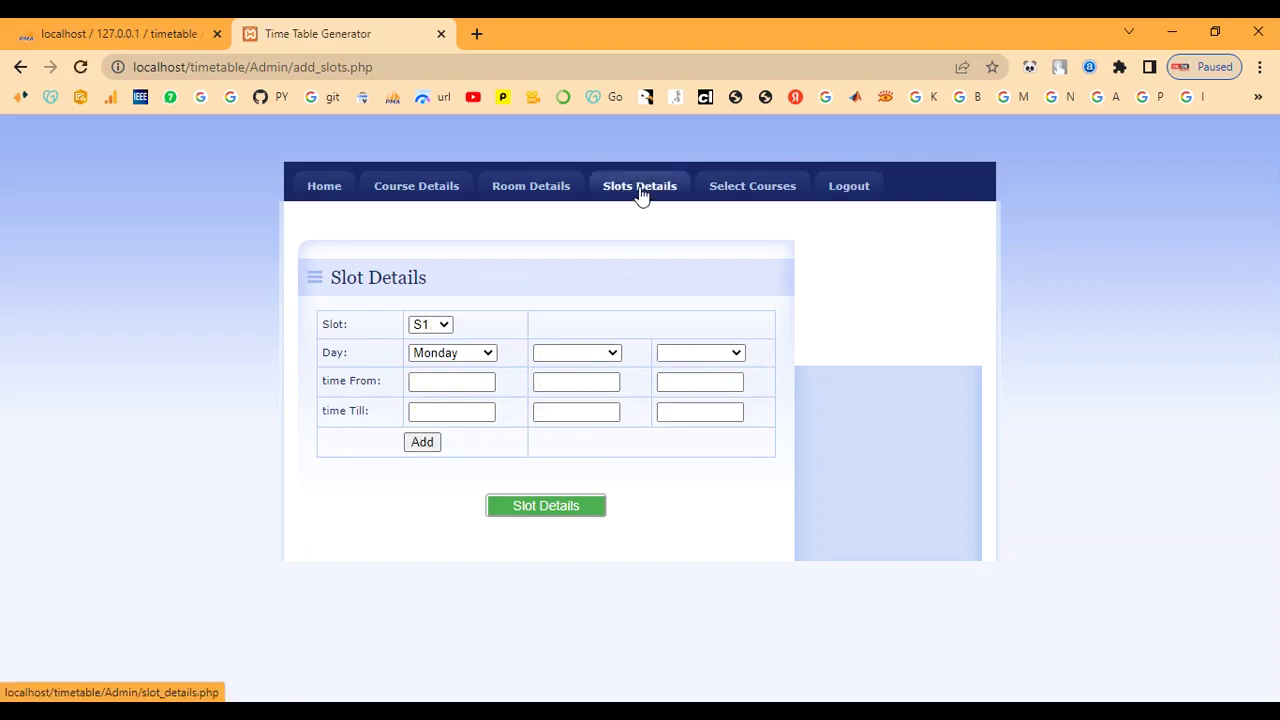
# Open the slot list and check the days and times of the S13 entry.
pyautogui.click(546, 506)
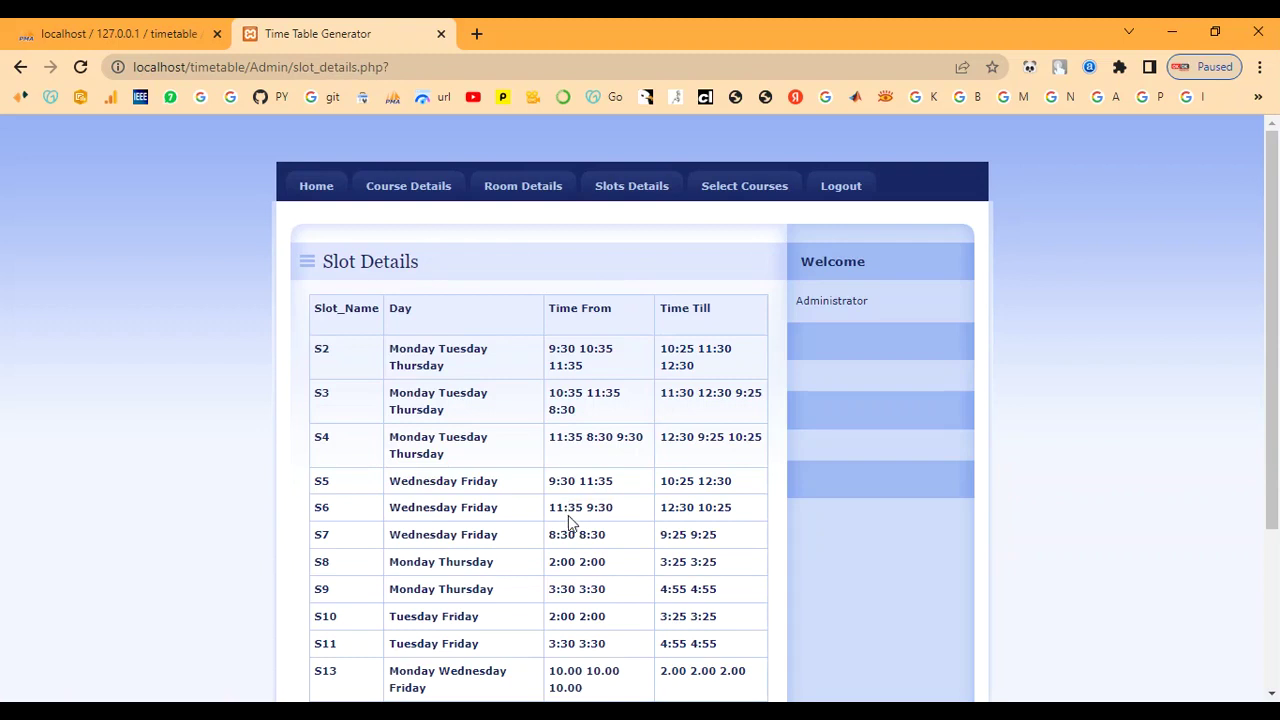
pyautogui.scroll(-1, 502, 415)
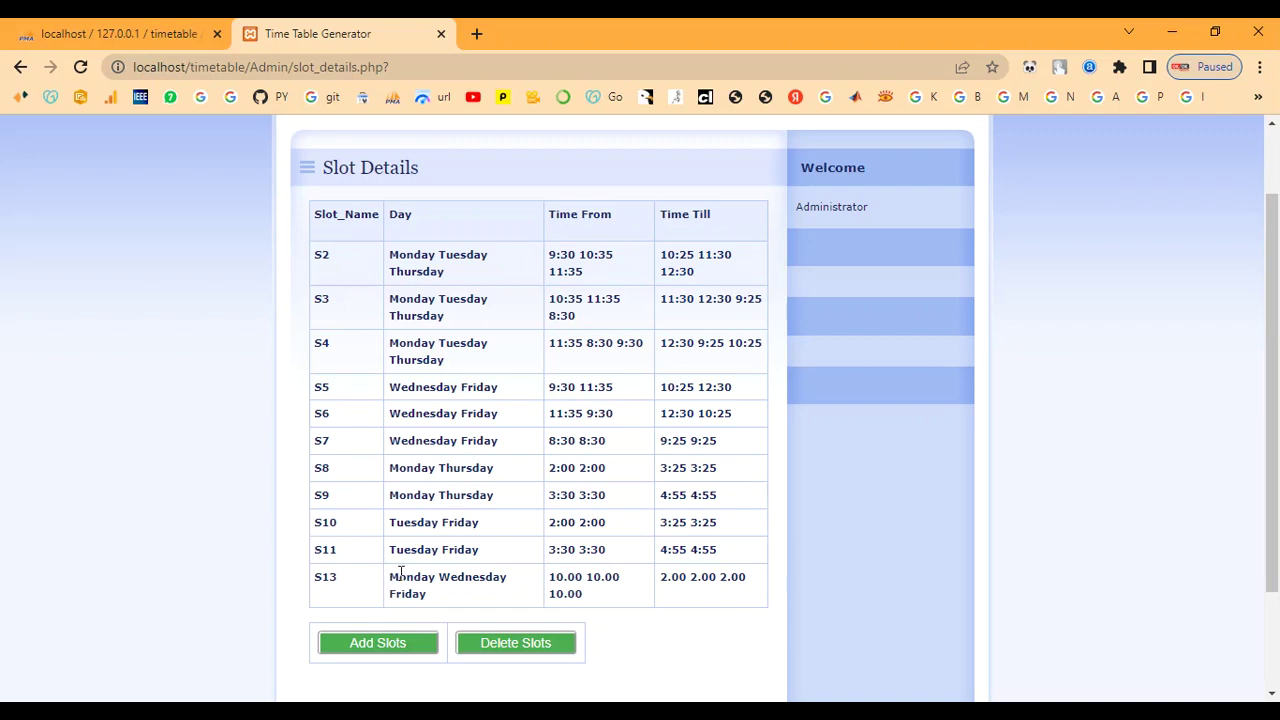
pyautogui.moveTo(390, 577); pyautogui.dragTo(428, 594)
pyautogui.moveTo(549, 578); pyautogui.dragTo(736, 598)
pyautogui.scroll(2, 537, 540)
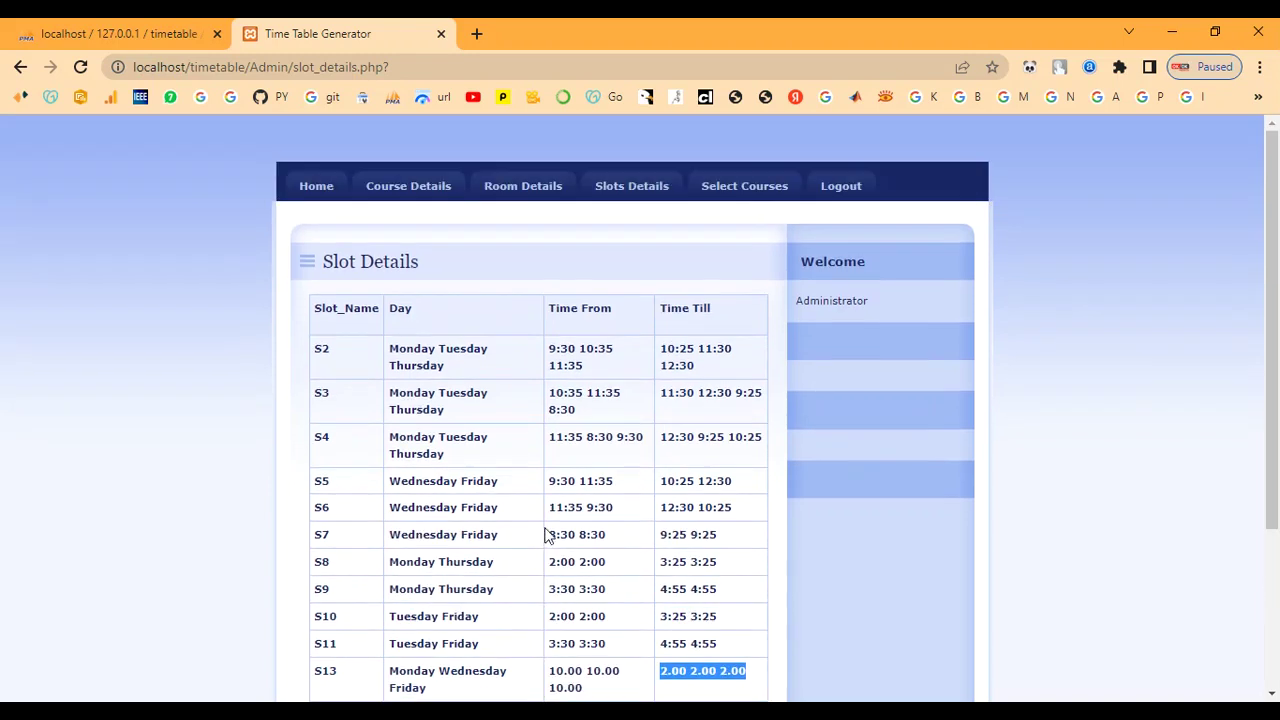
# Generate the timetable for all odd semester courses and proceed to the printable class timetables.
pyautogui.click(742, 190)
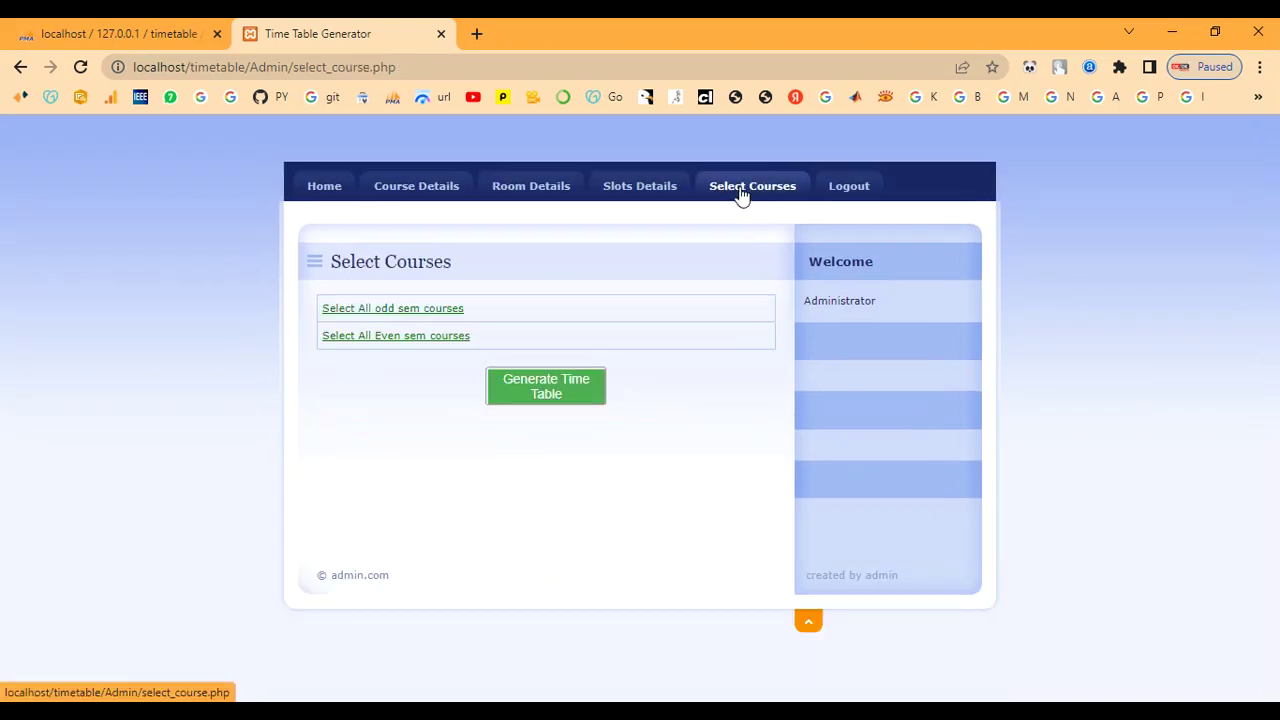
pyautogui.click(387, 310)
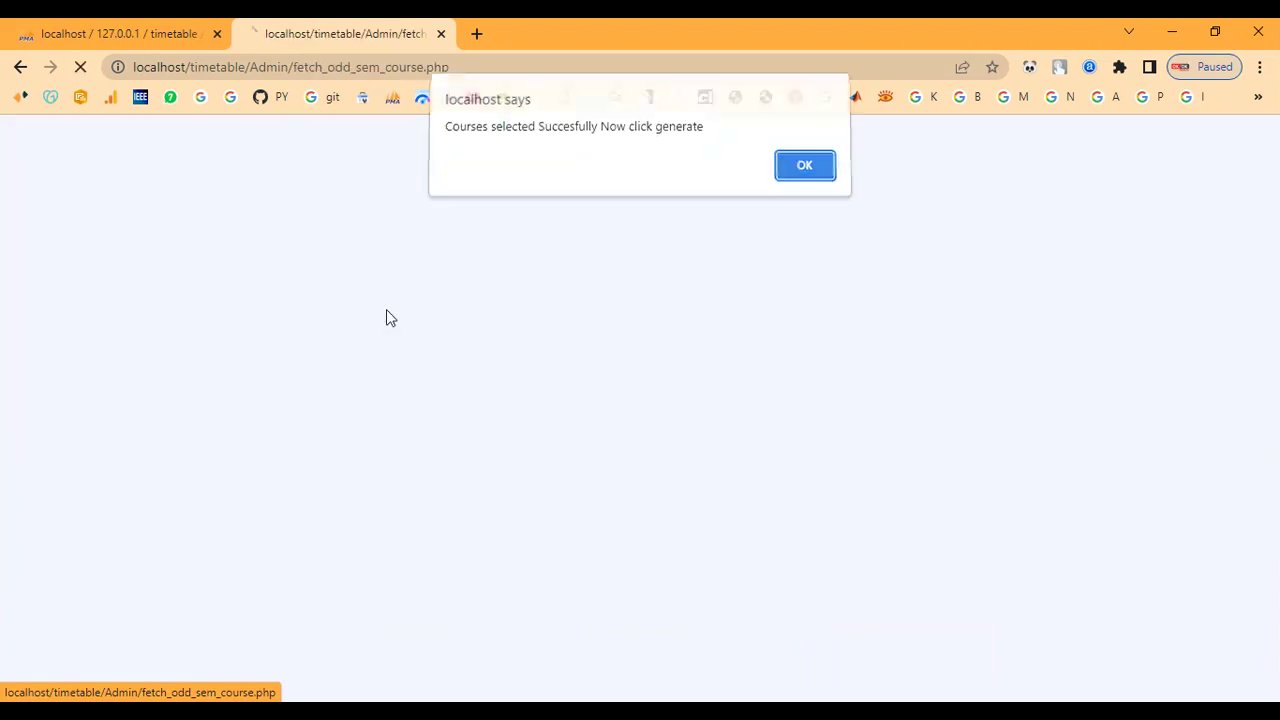
pyautogui.click(803, 183)
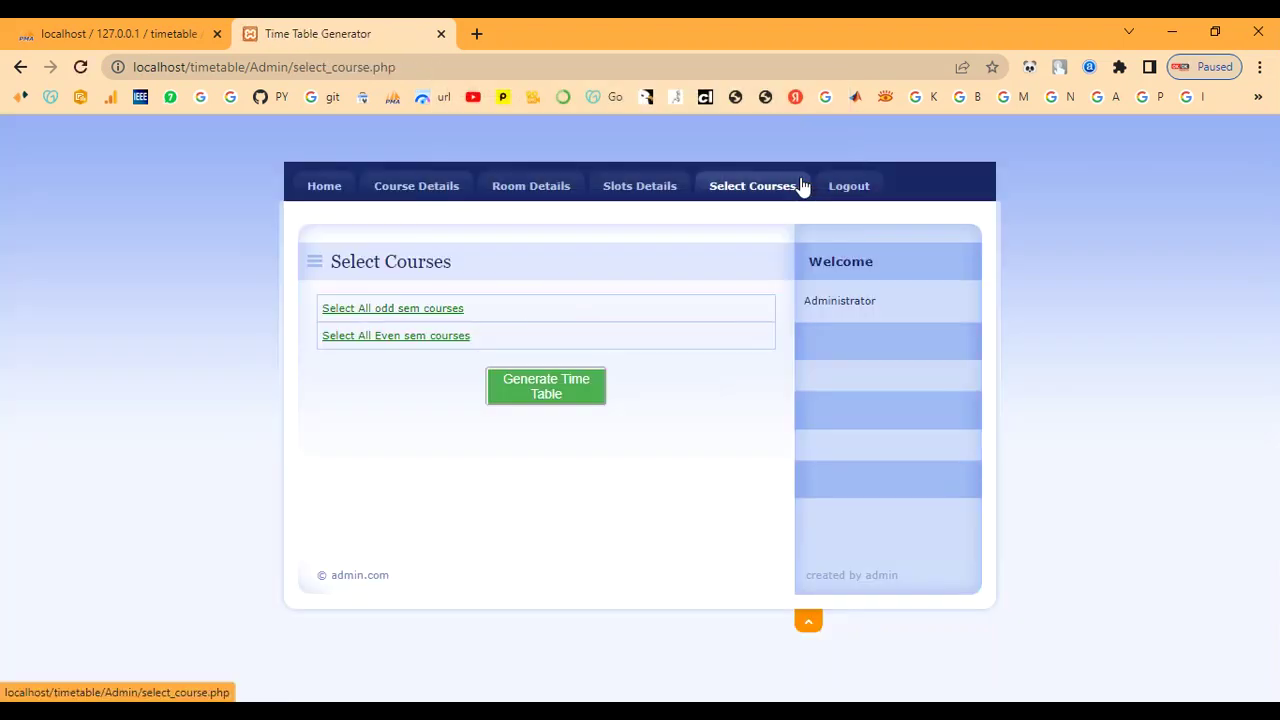
pyautogui.click(559, 405)
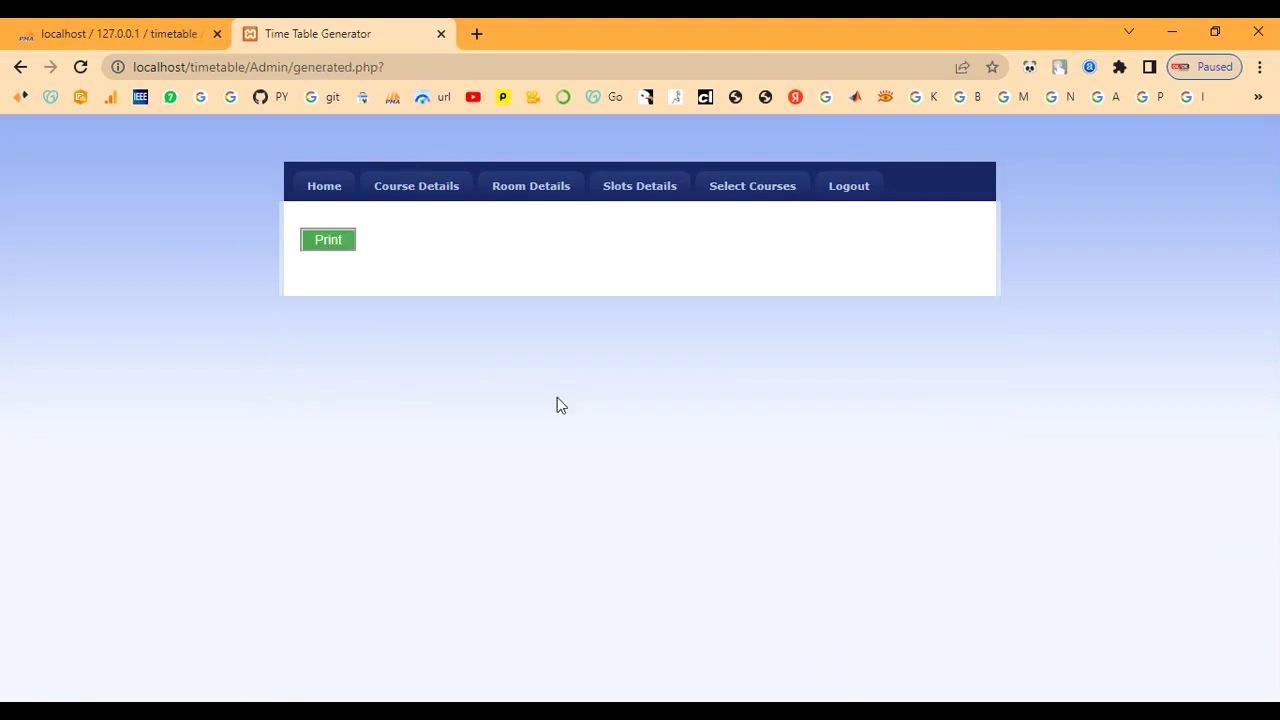
pyautogui.click(330, 243)
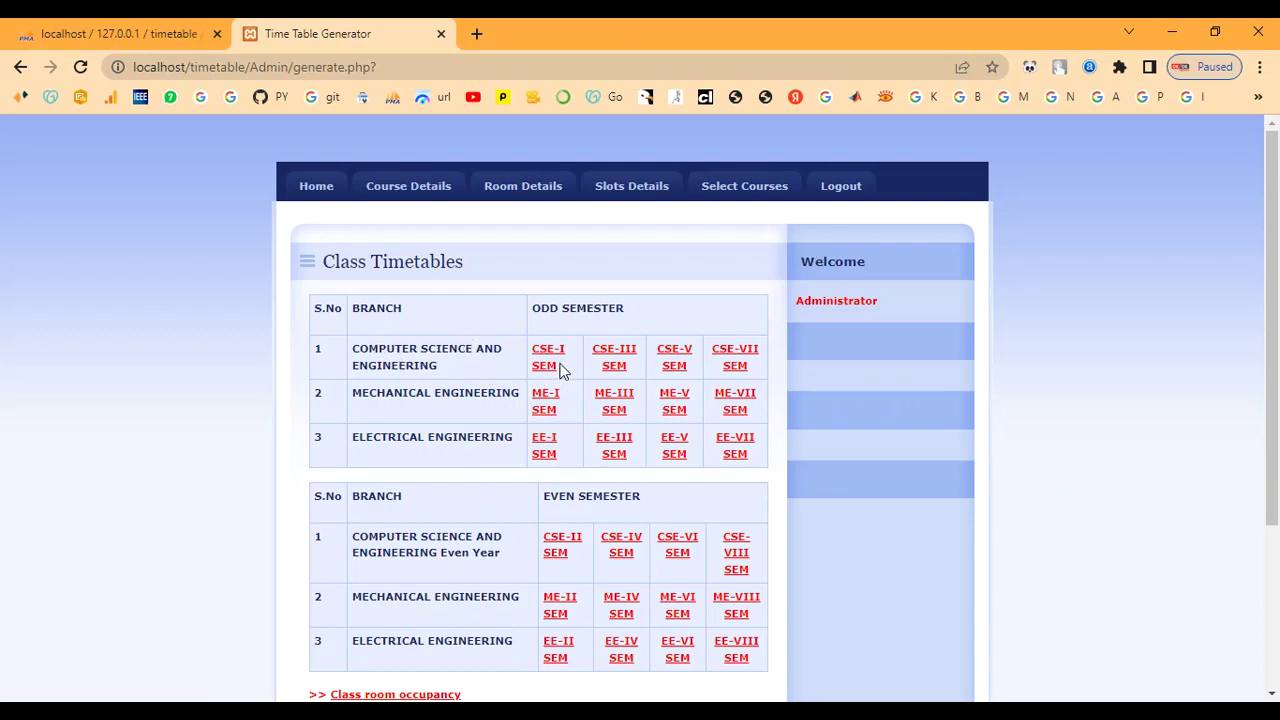
# View the CSE-I semester timetable and return to the class timetables overview.
pyautogui.scroll(-1, 590, 360)
pyautogui.click(545, 268)
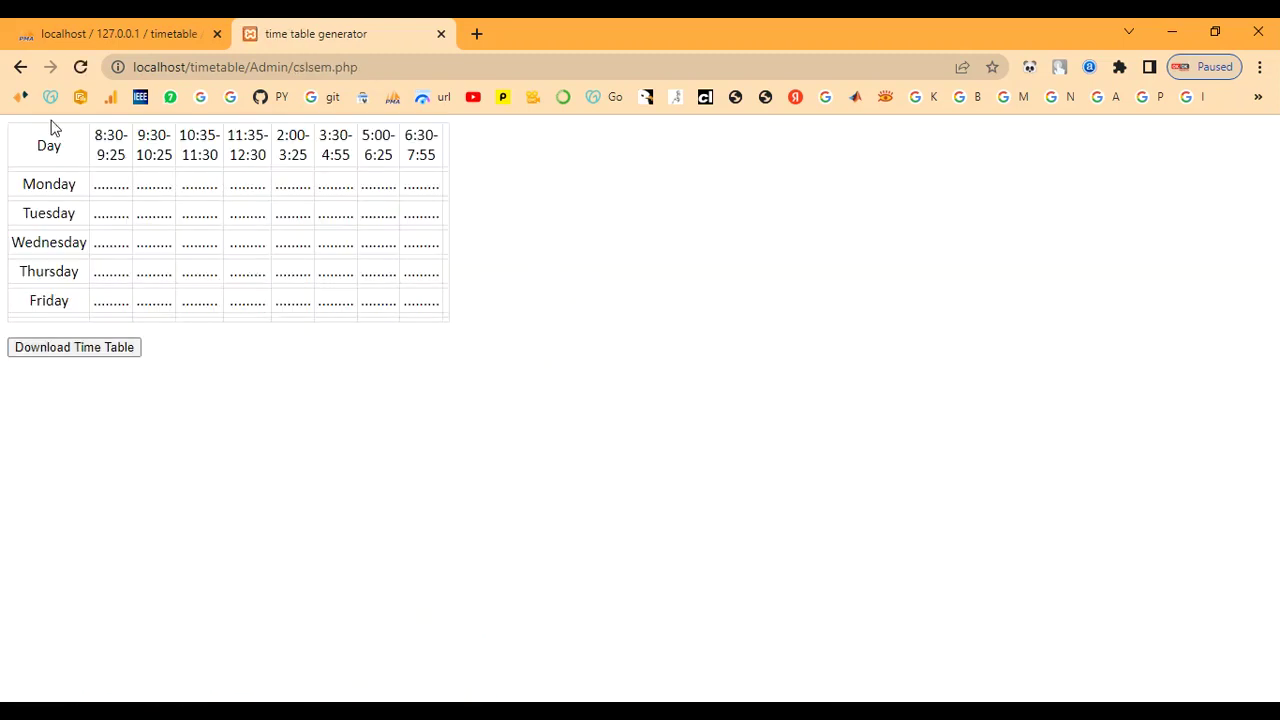
pyautogui.click(20, 67)
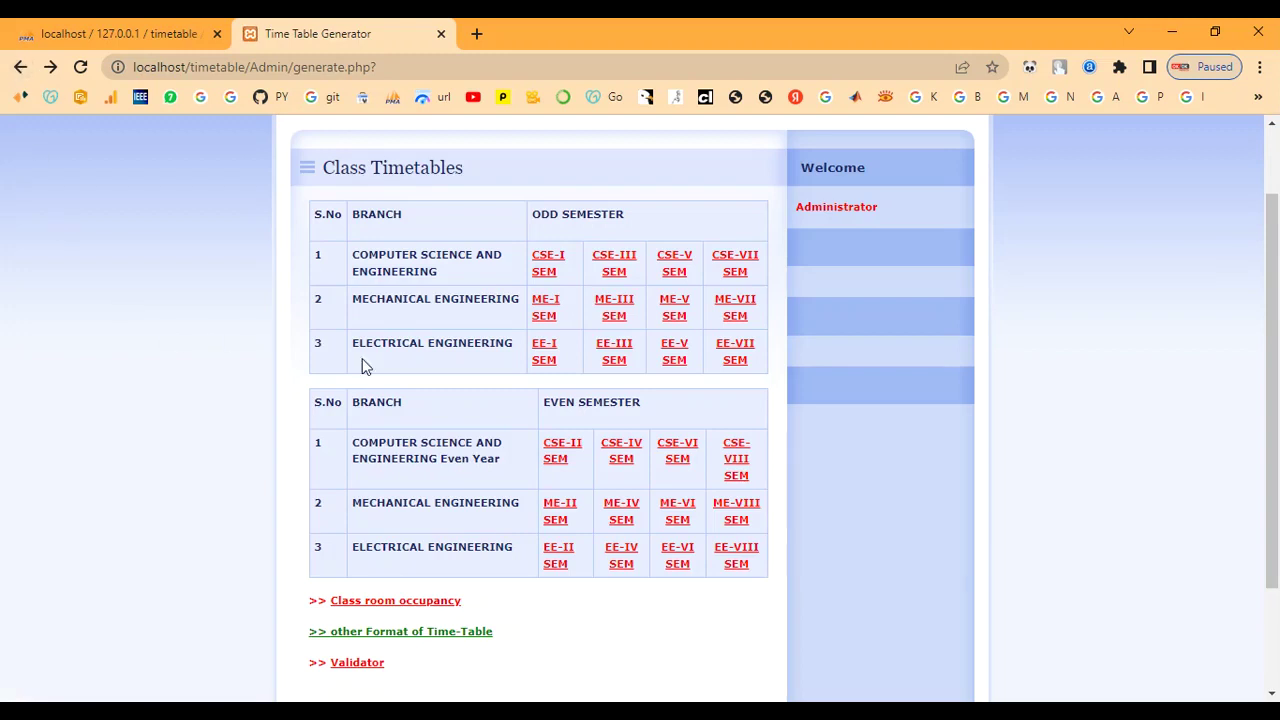
# Open the other timetable format, examine the CSE-II semester timetable's columns and return to the overview.
pyautogui.click(423, 634)
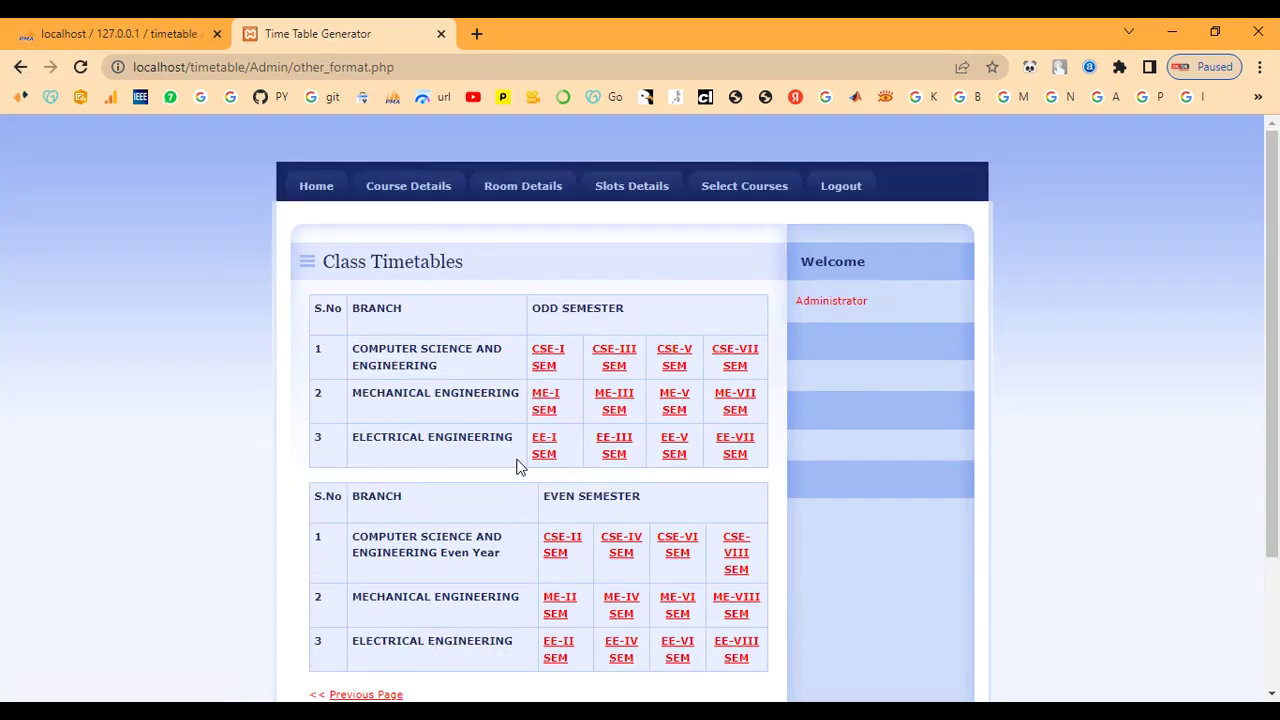
pyautogui.click(558, 556)
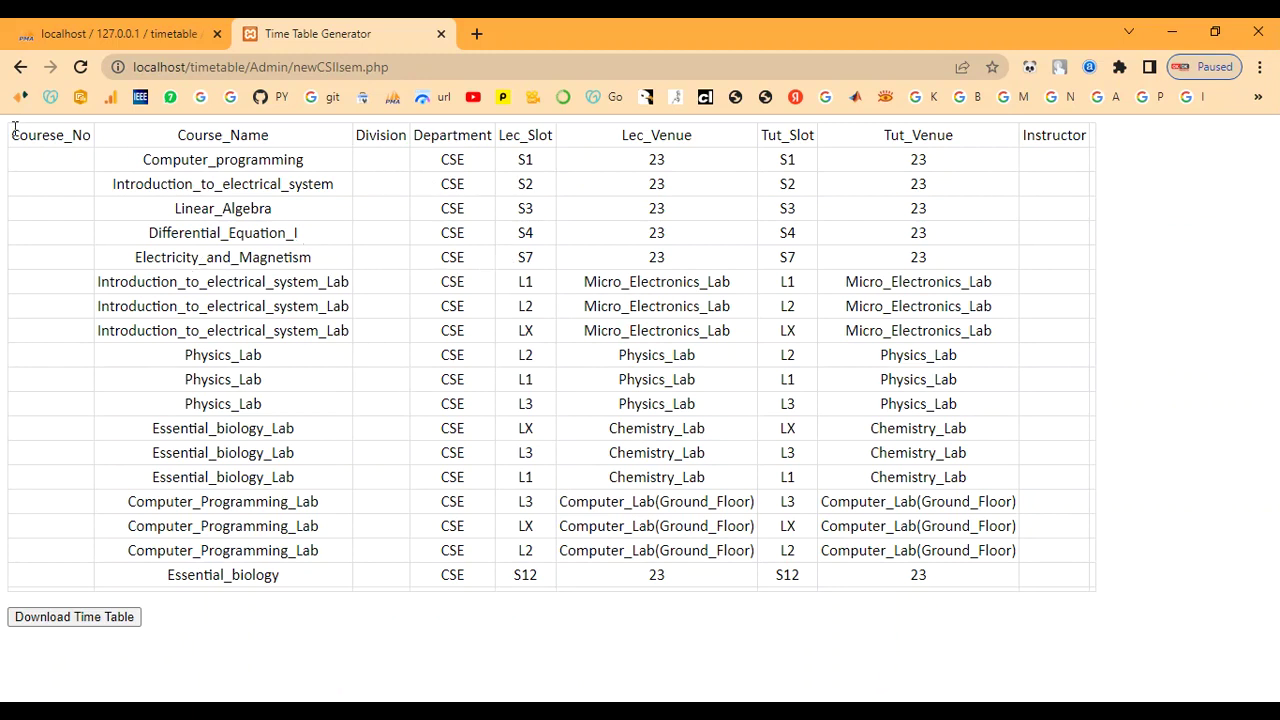
pyautogui.moveTo(15, 134); pyautogui.dragTo(84, 136)
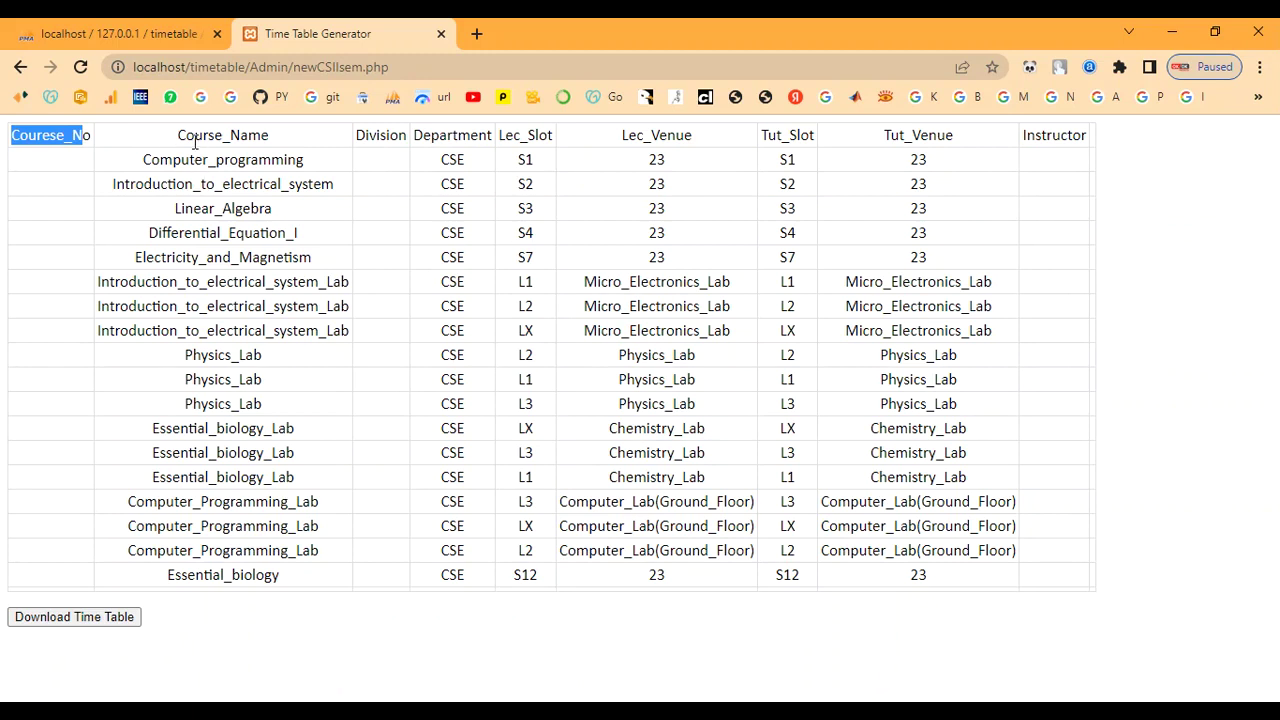
pyautogui.moveTo(176, 137); pyautogui.dragTo(283, 143)
pyautogui.moveTo(360, 133); pyautogui.dragTo(571, 146)
pyautogui.click(492, 140)
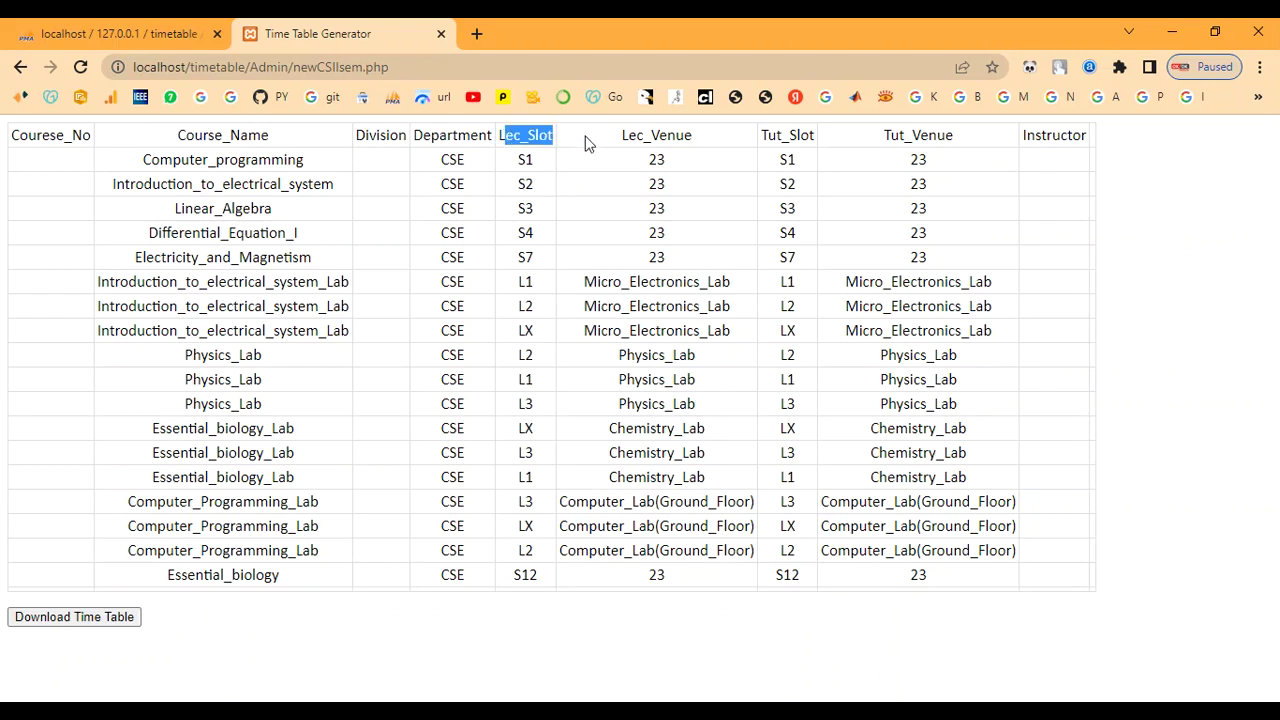
pyautogui.click(697, 143)
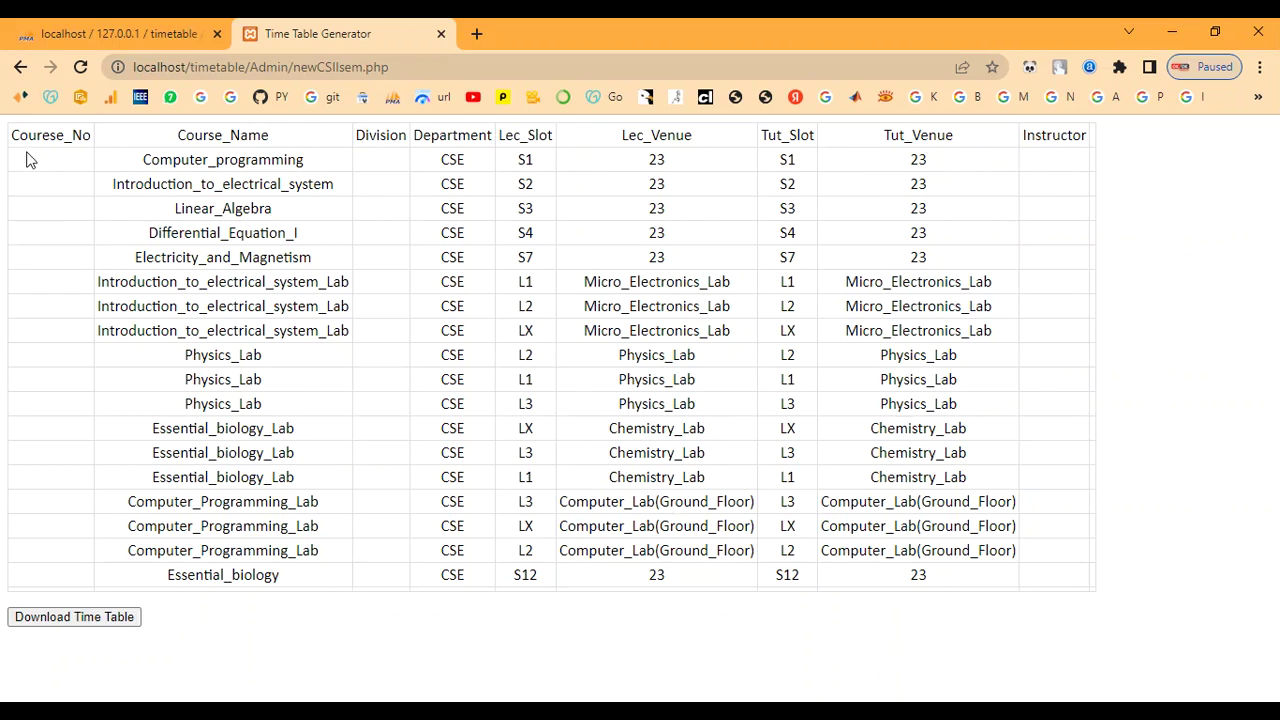
pyautogui.click(19, 68)
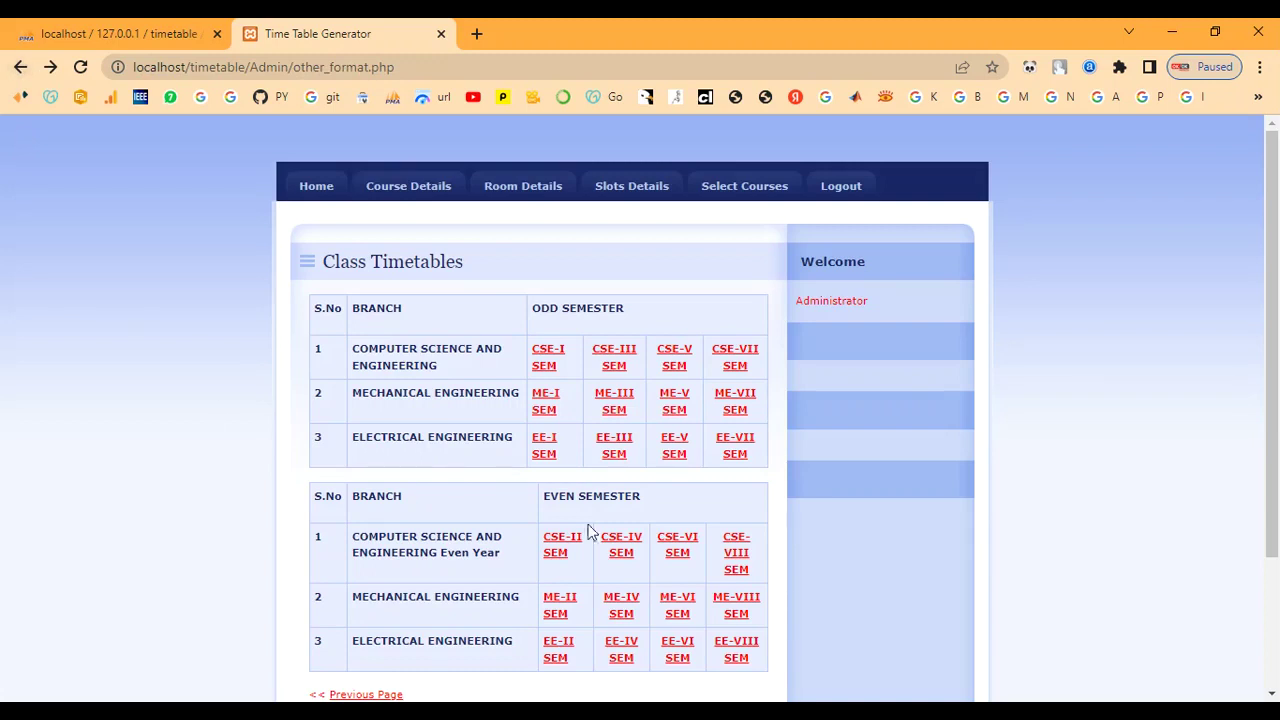
# View the even semester timetables for CSE-IV, CSE-VI and CSE-VIII one after another, returning to the overview each time.
pyautogui.scroll(-2, 590, 530)
pyautogui.click(620, 464)
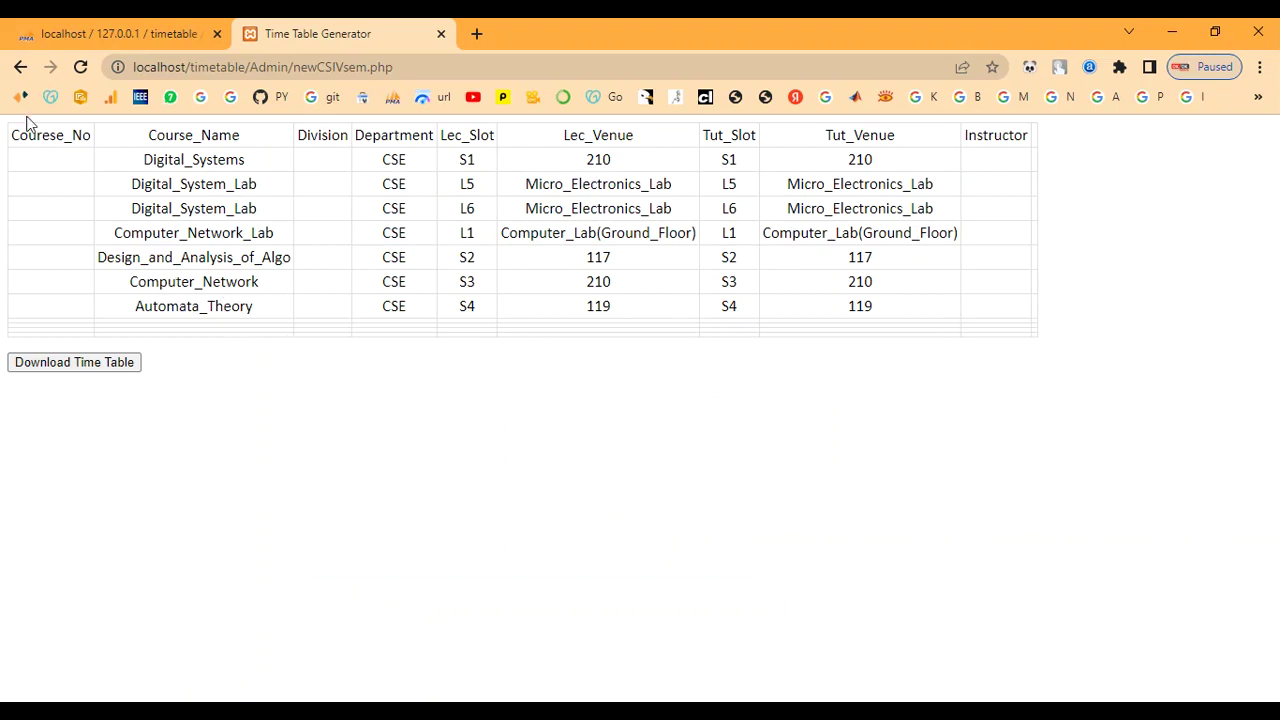
pyautogui.click(20, 67)
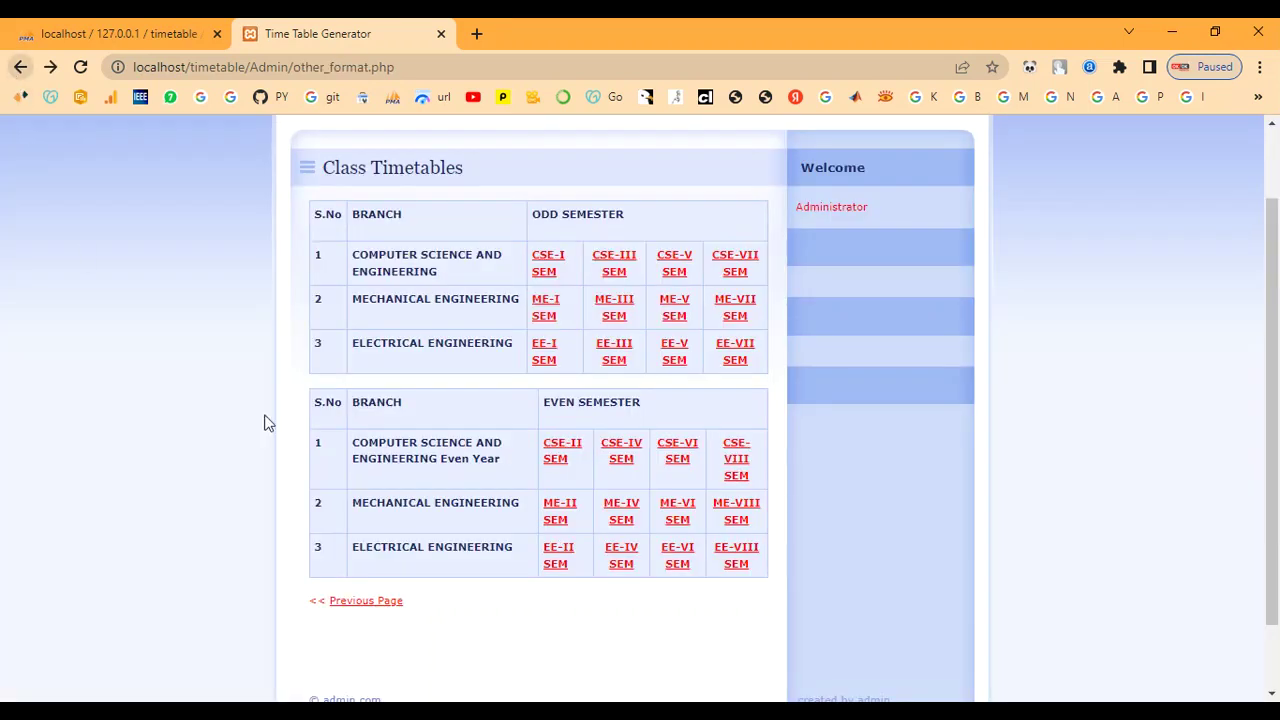
pyautogui.click(679, 462)
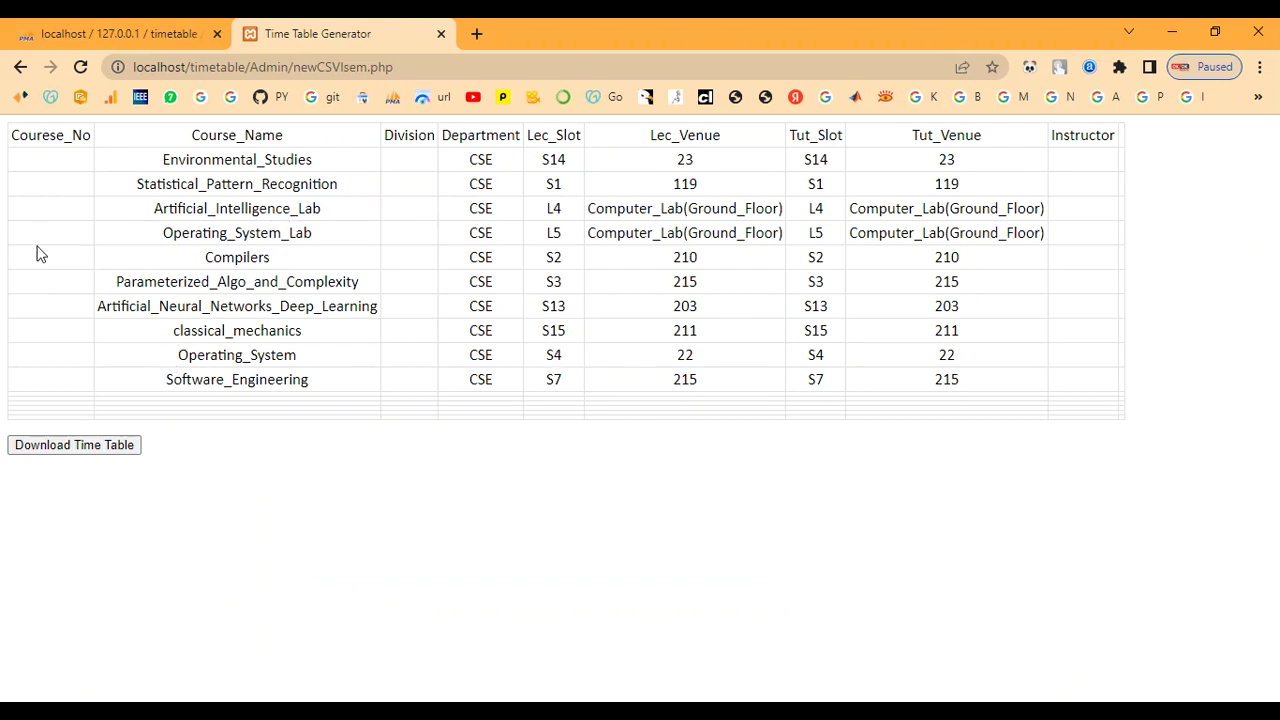
pyautogui.click(19, 68)
pyautogui.click(730, 467)
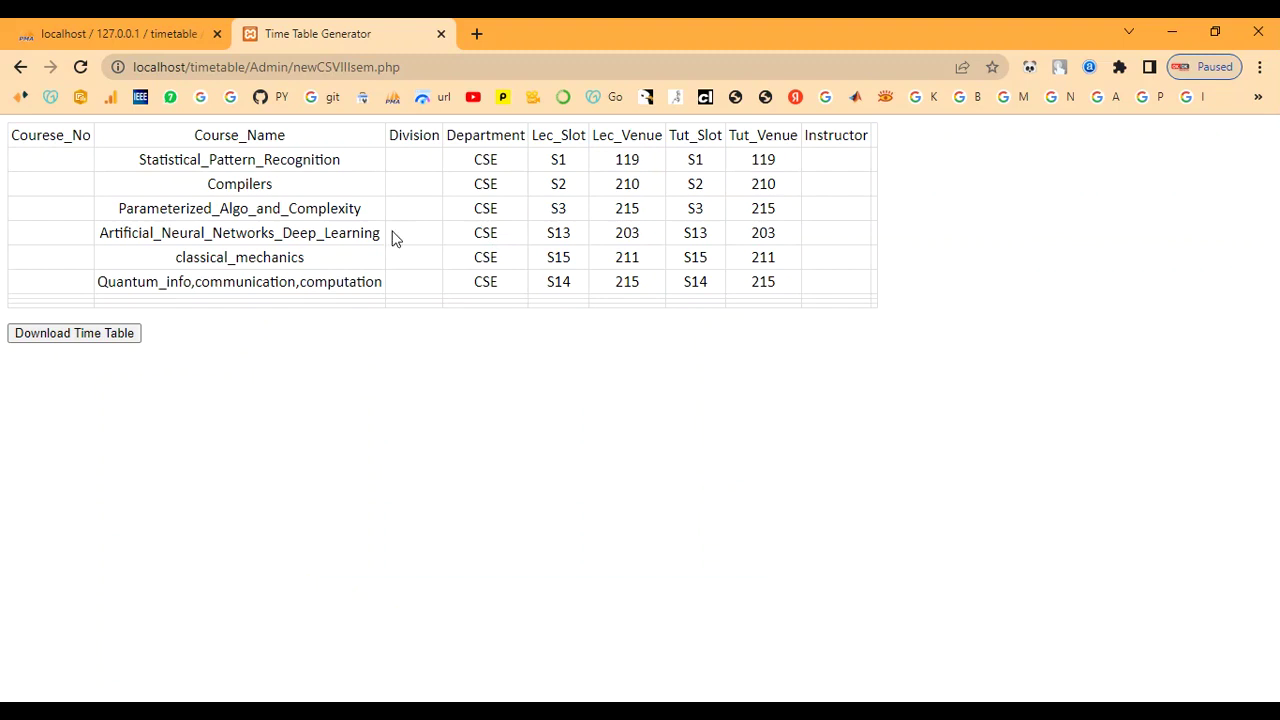
pyautogui.click(20, 67)
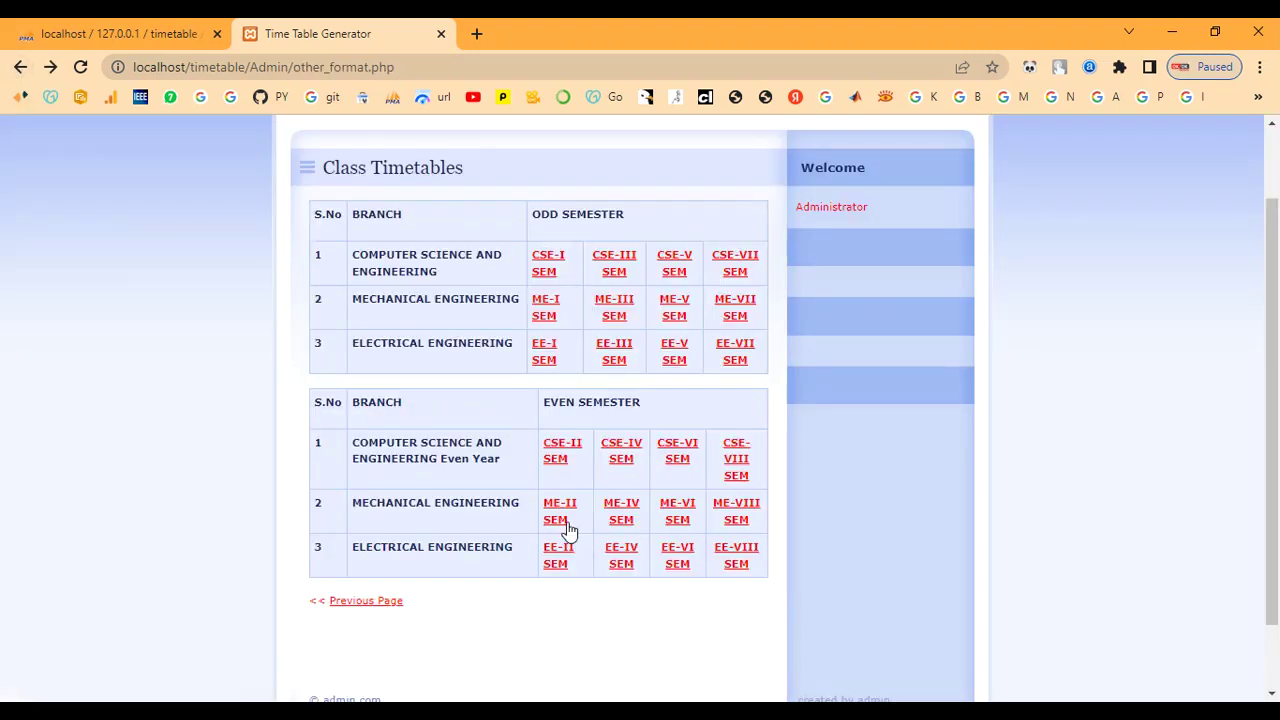